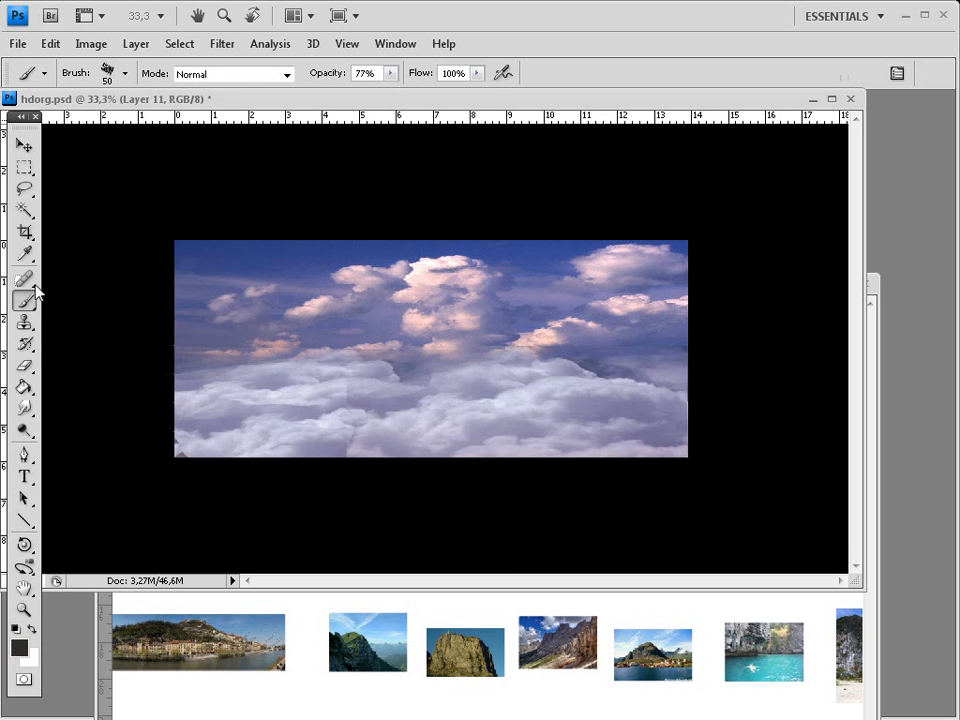
Set the Smudge tool's brush size to 90 and smudge the visible seam in the middle of the lower cloud bank
click(25, 409)
right_click(342, 367)
drag(418, 405, 440, 406)
key(Return)
mouse_move(367, 387)
mouse_down()
mouse_move(404, 379)
mouse_move(364, 381)
mouse_up()
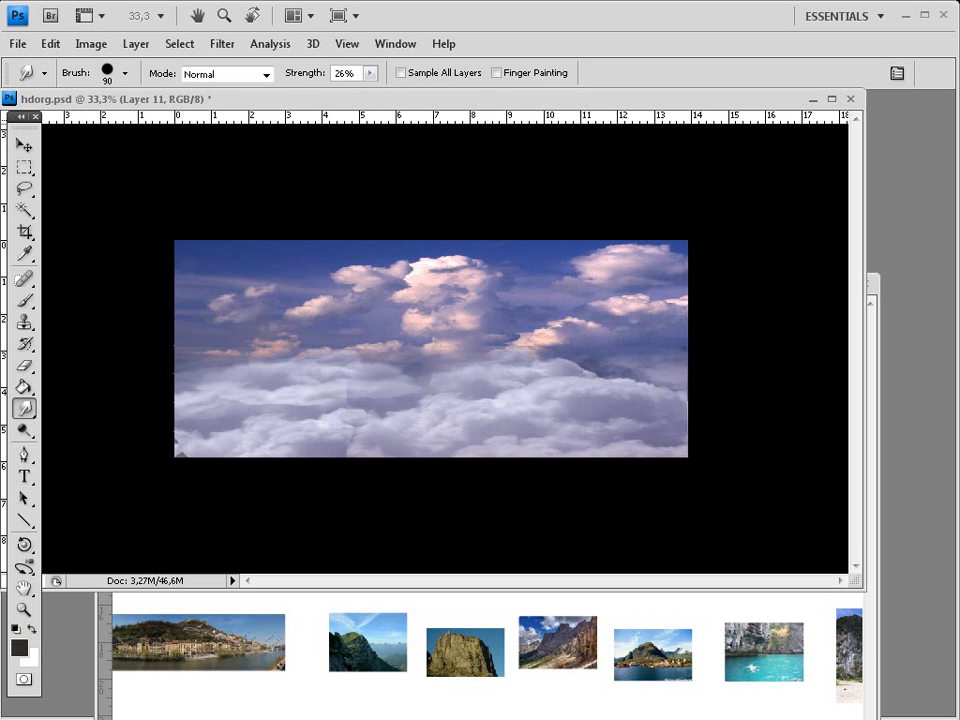
Softly erase the seam on Layer 11 copy with the Eraser at 35% opacity to blend the two lower cloud banks
click(22, 147)
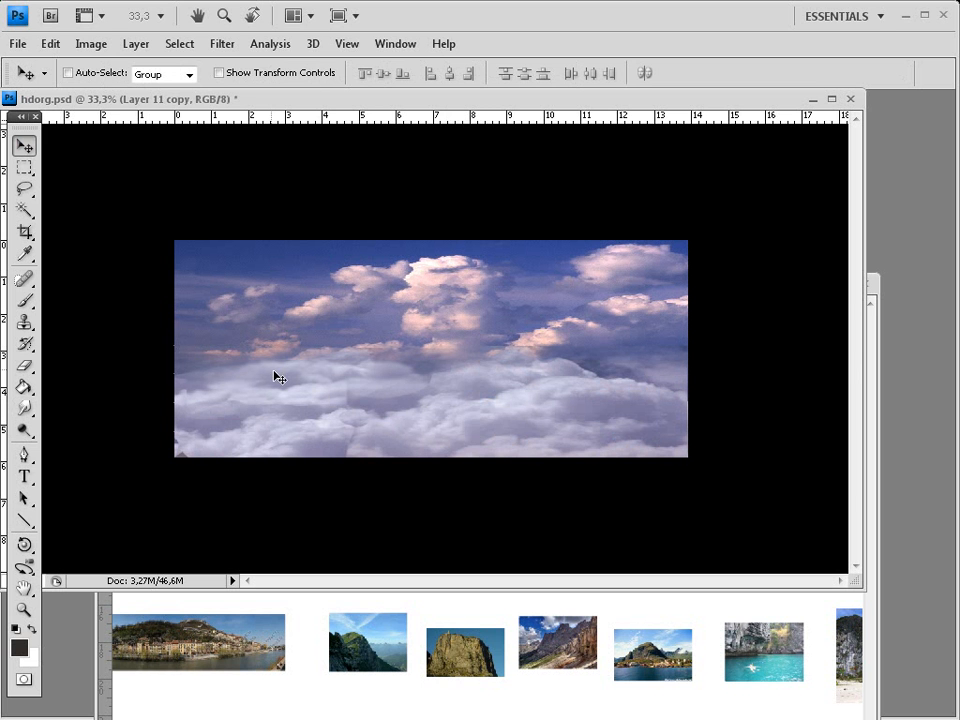
click(25, 366)
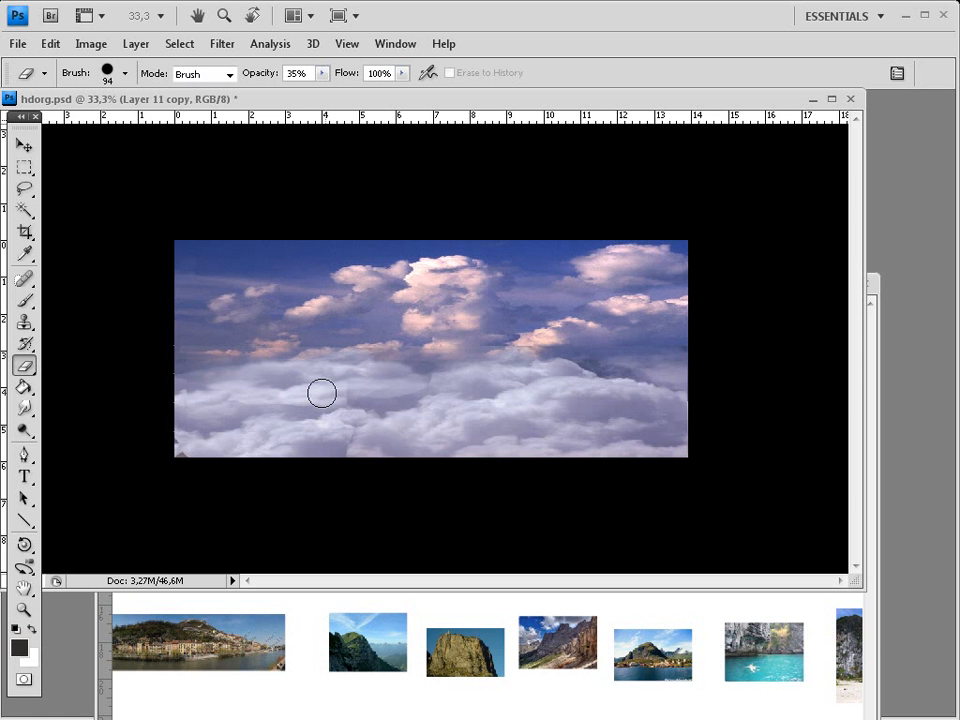
drag(403, 396, 450, 380)
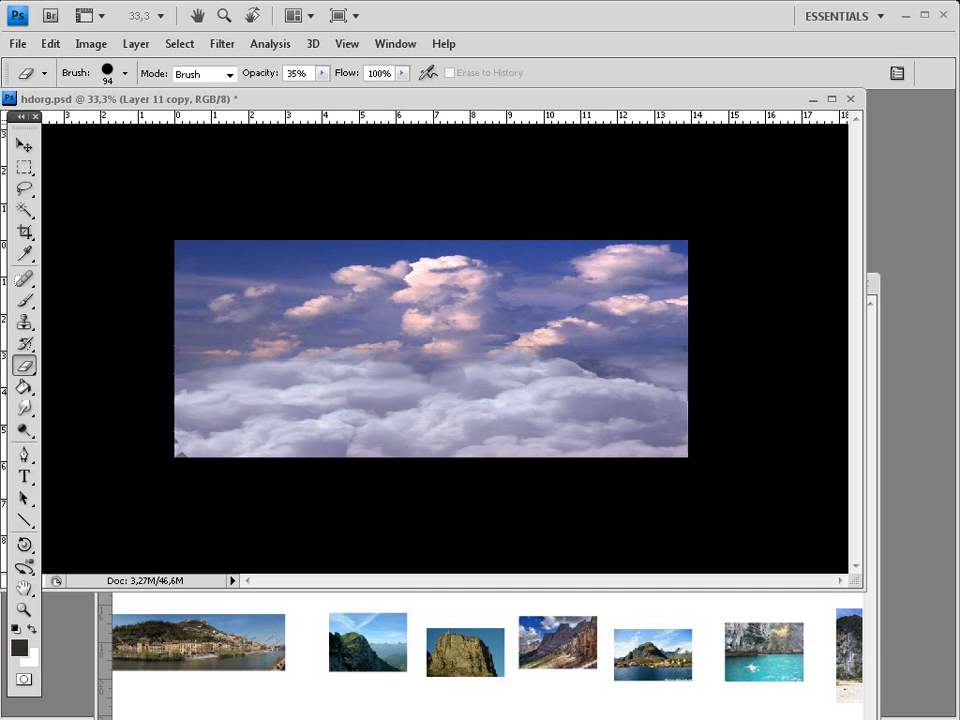
key(ctrl+alt+shift+n)
key(ctrl)
key(ctrl+b)
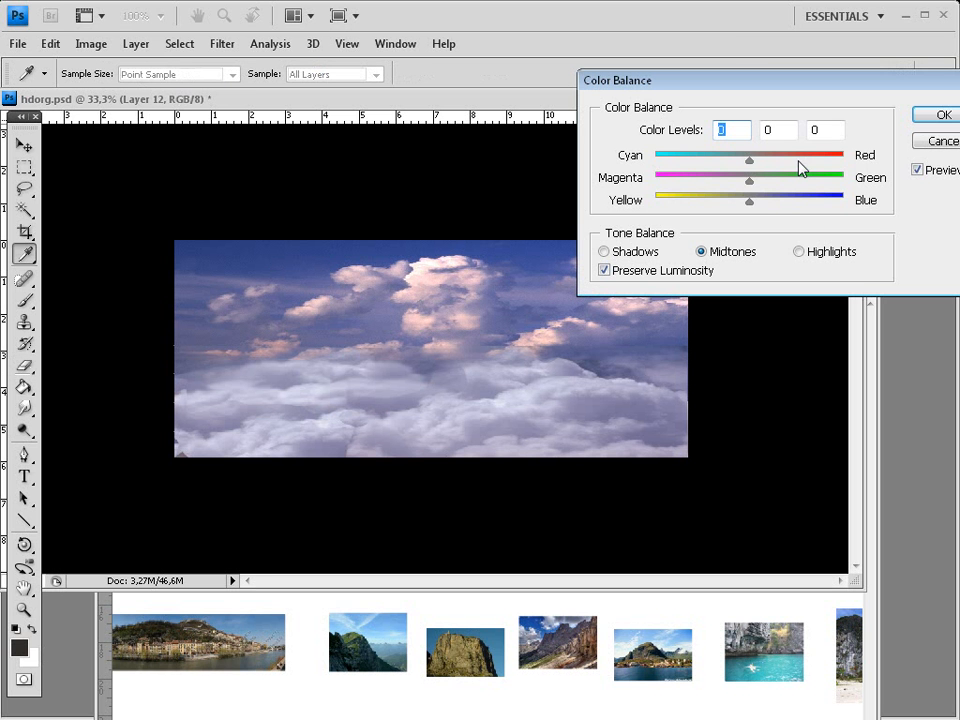
mouse_move(749, 202)
mouse_down()
mouse_move(768, 202)
mouse_move(754, 200)
mouse_up()
click(916, 141)
Reduce the saturation of the blue upper sky on Layer 12 with a Hue/Saturation adjustment
key(ctrl+u)
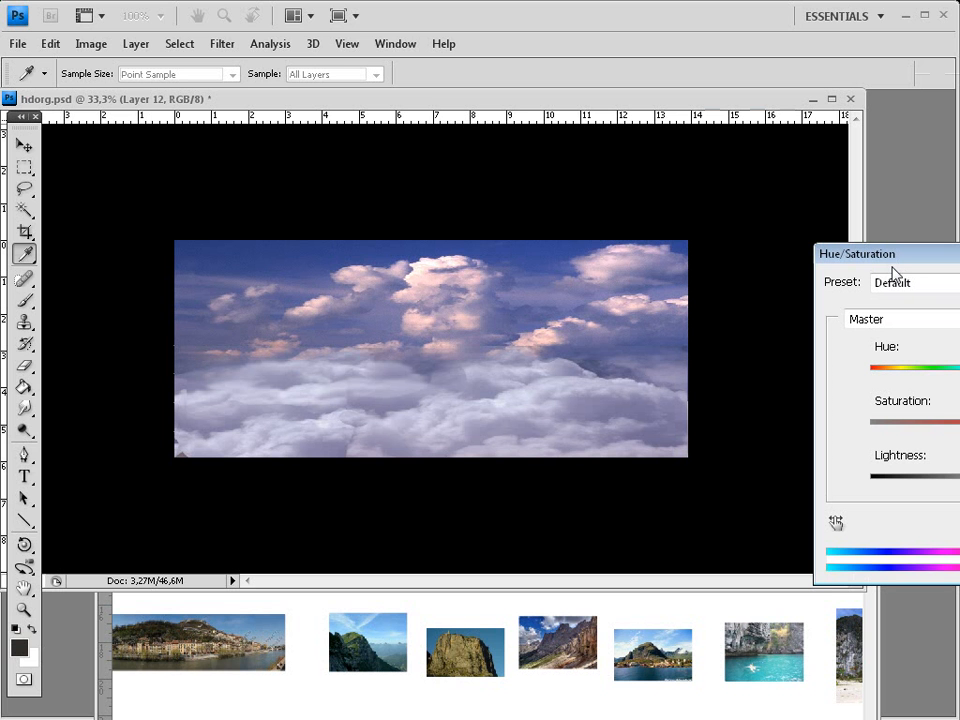
drag(958, 432, 927, 432)
key(Return)
key(e)
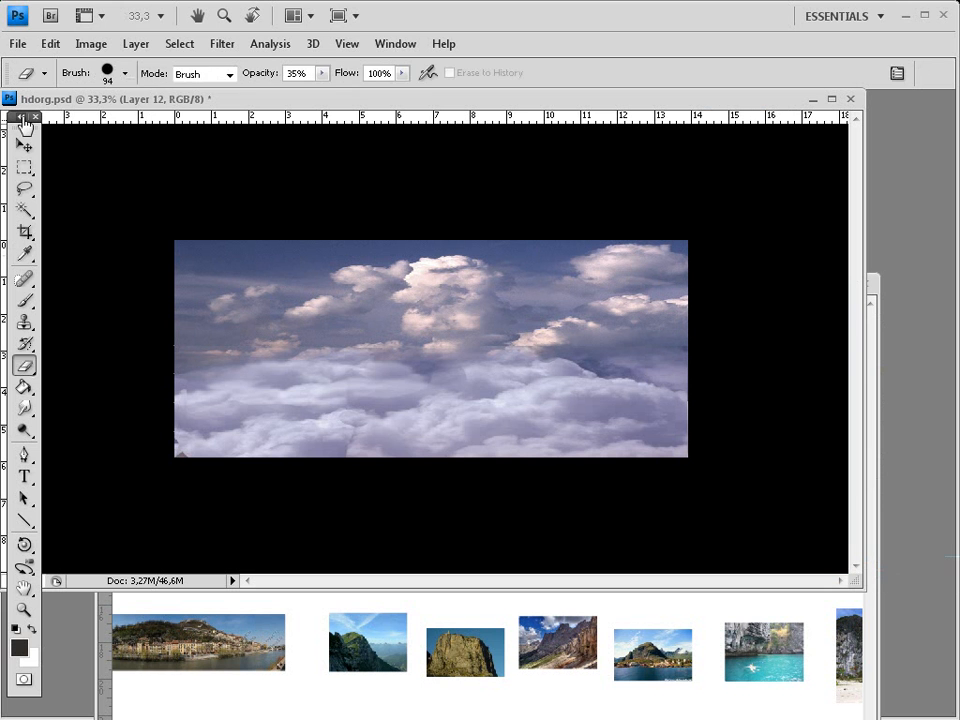
Shift the Layer 11 copy clouds to the right and set their highlights Color Balance levels to +19, 0, -13
click(24, 145)
drag(592, 418, 674, 416)
key(ctrl+b)
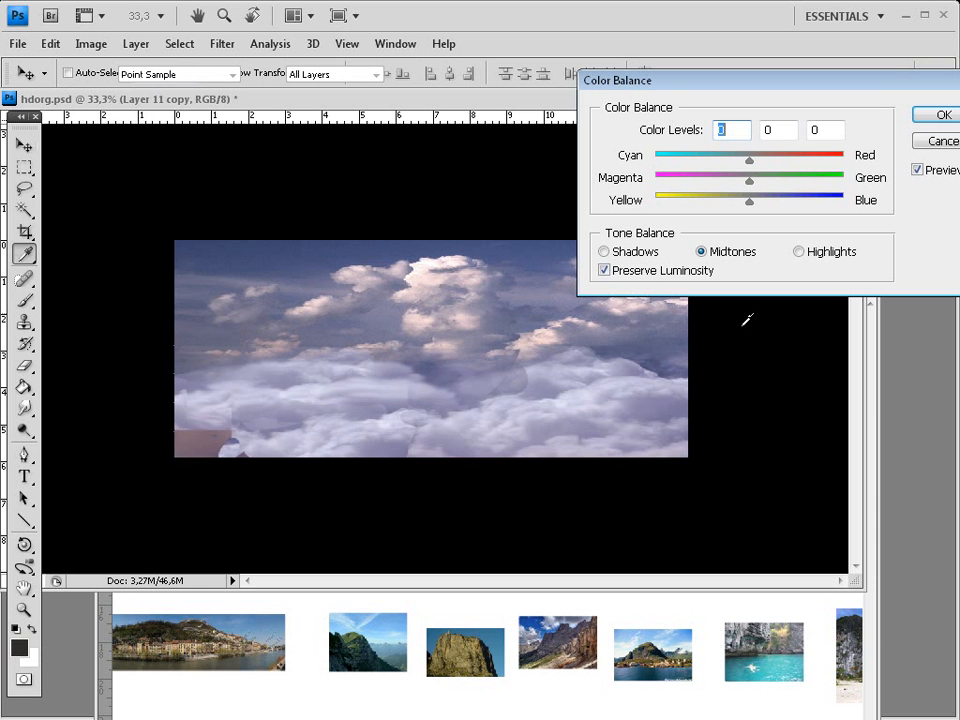
click(799, 253)
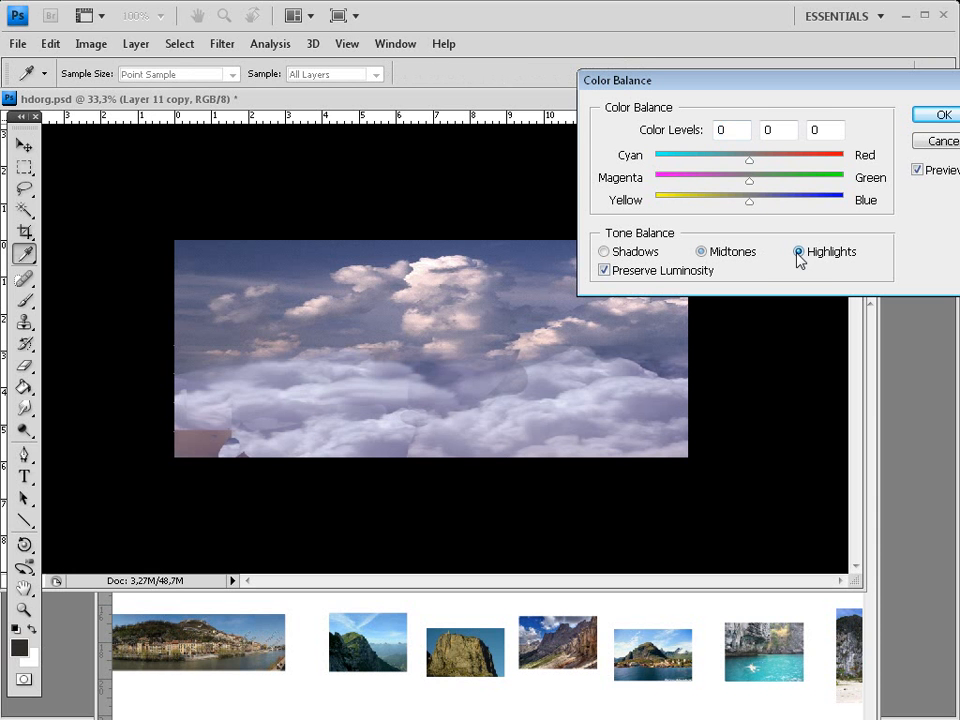
drag(749, 200, 737, 202)
drag(749, 160, 769, 170)
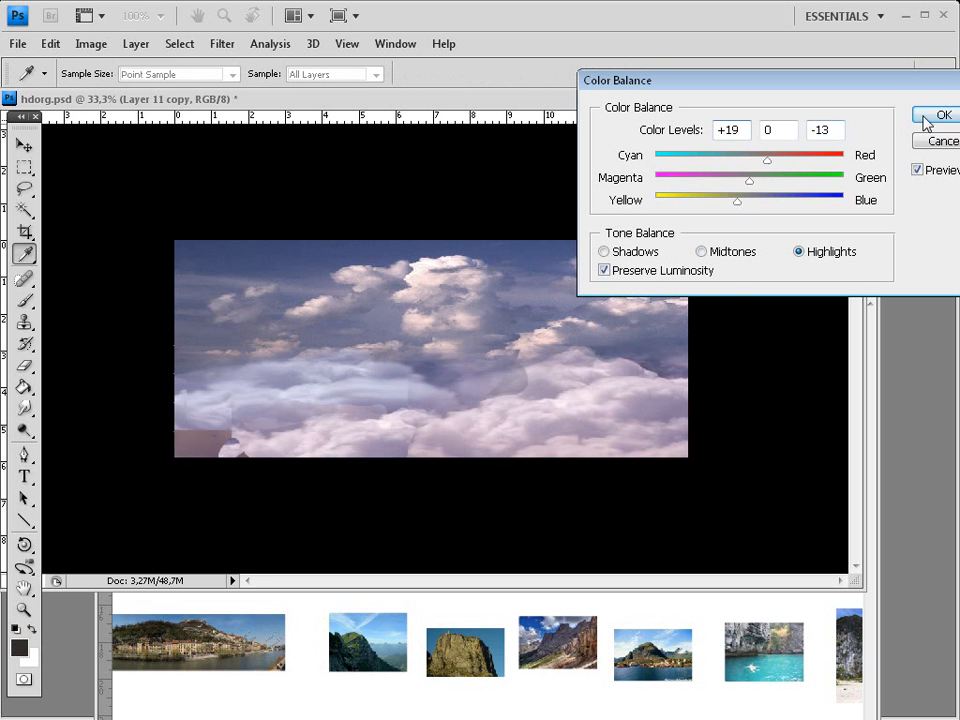
click(921, 118)
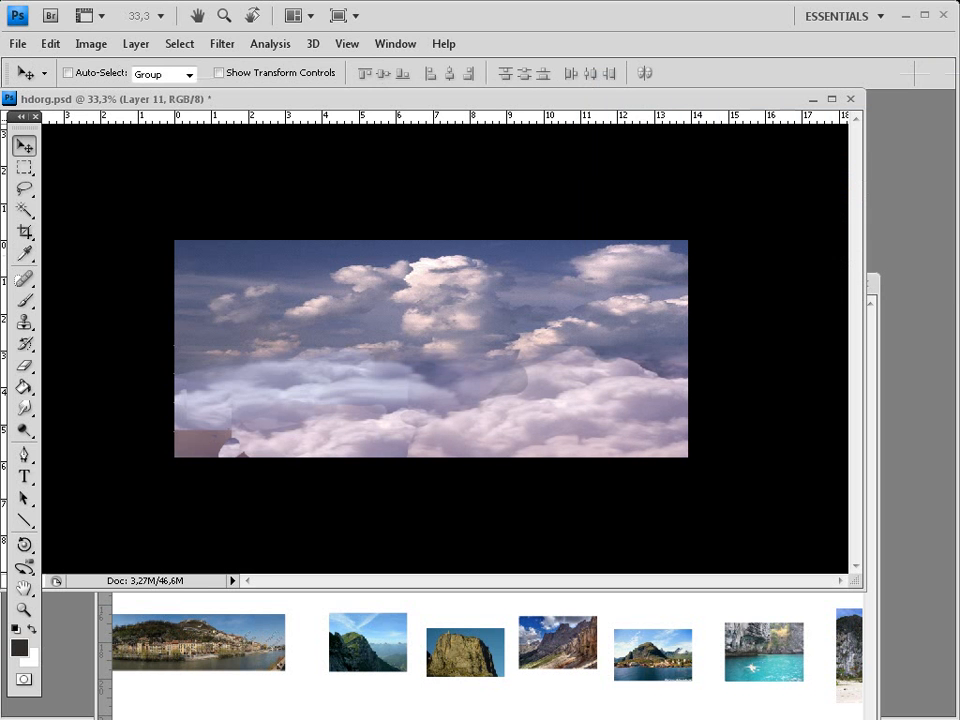
Apply midtone Color Balance levels of +24, 0, -17 to the left cloud bank on Layer 11
key(ctrl)
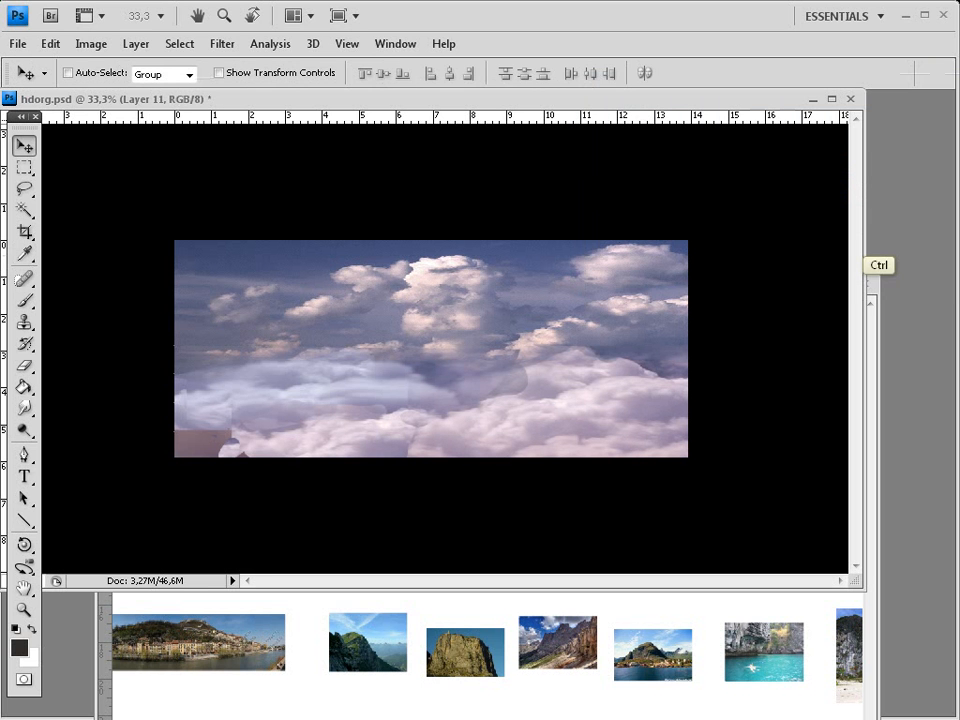
key(ctrl+b)
drag(748, 203, 733, 203)
drag(749, 160, 774, 168)
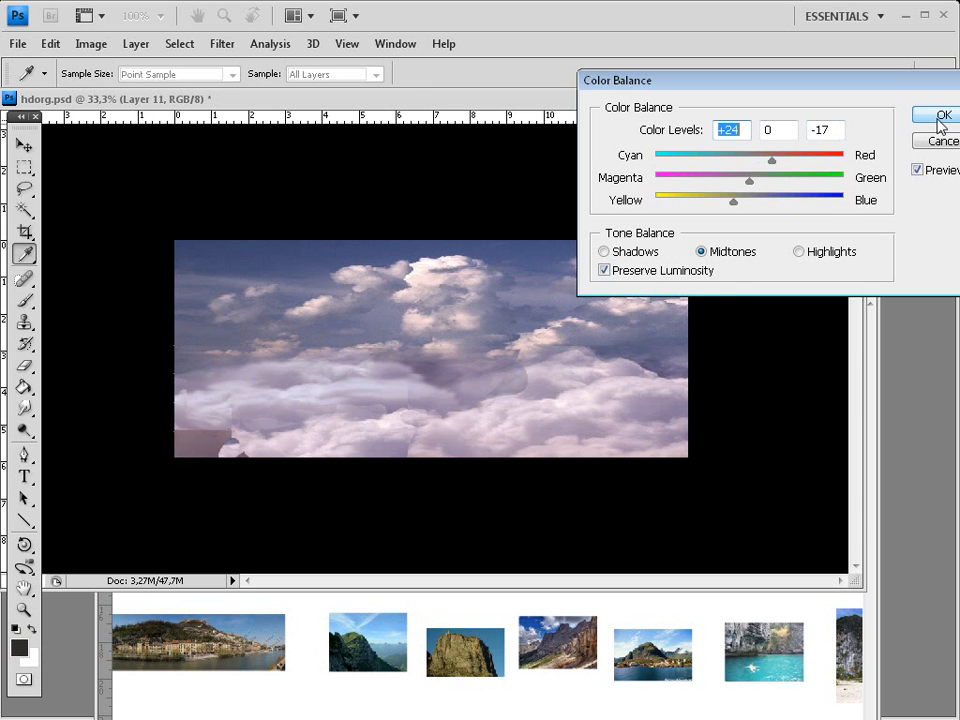
click(941, 118)
key(v)
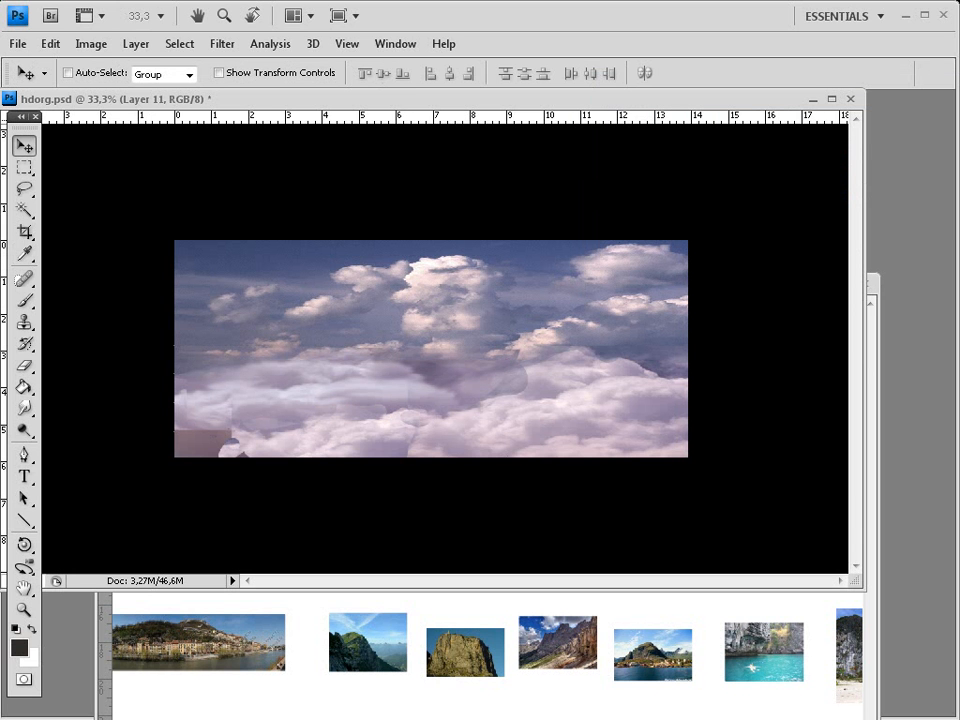
key(e)
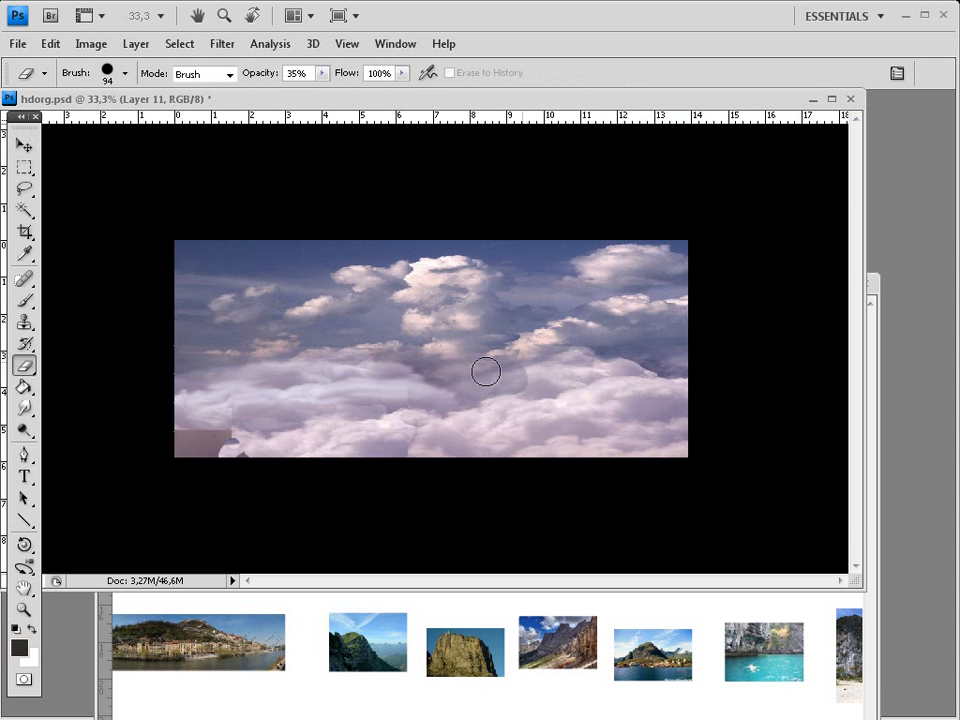
click(957, 300)
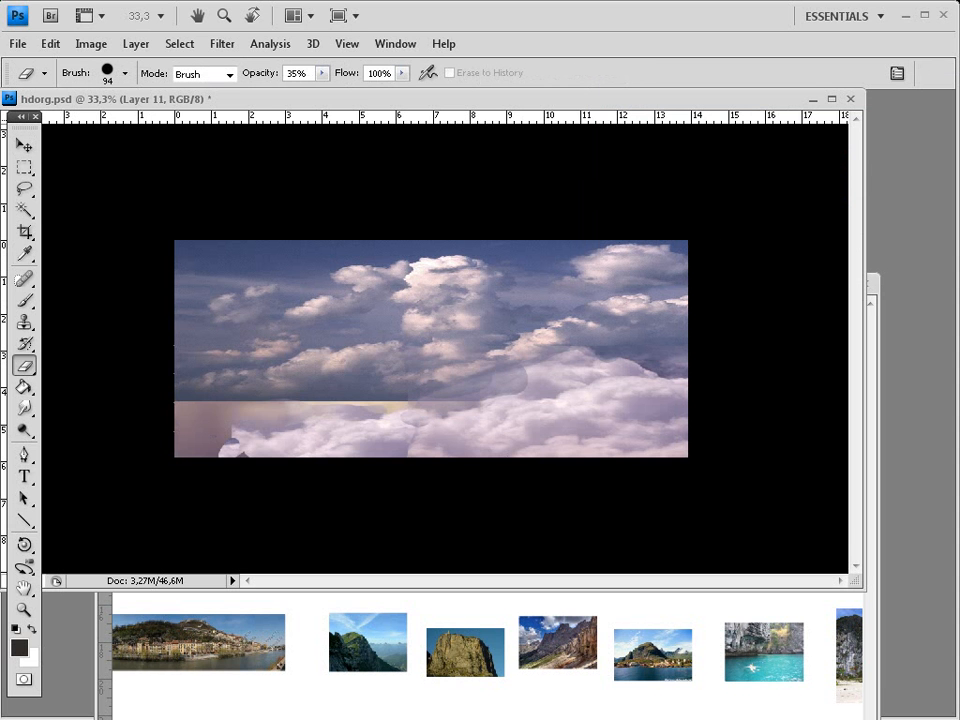
key(ctrl+z)
Clone clouds from the lower bank on Layer 11 copy over the empty patch in the image's lower-left corner
key(ctrl+j)
click(24, 322)
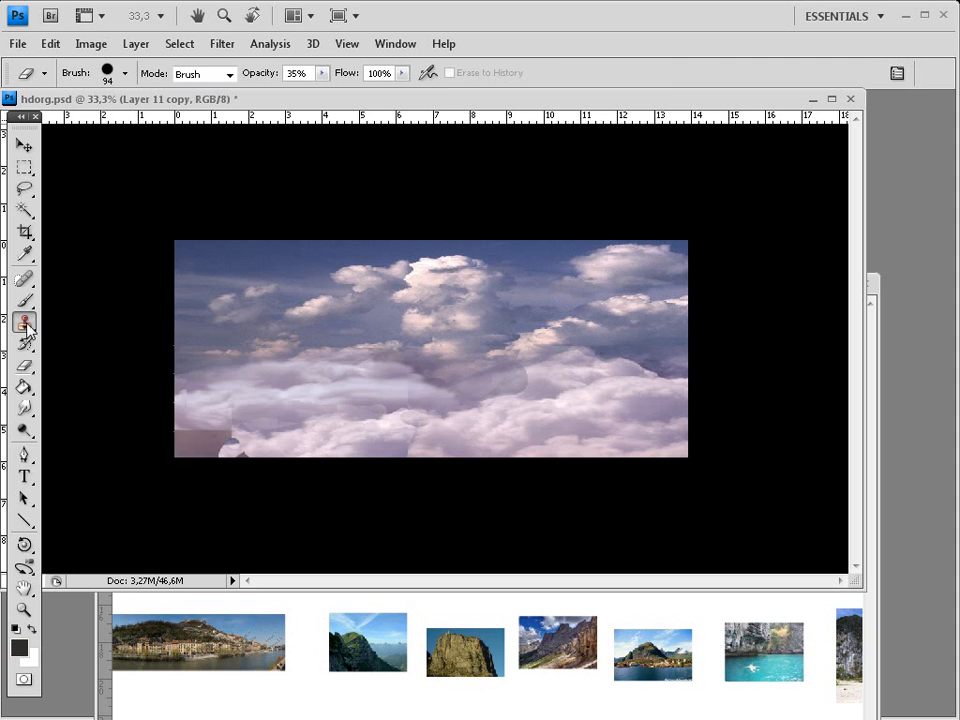
alt+click(381, 442)
mouse_move(198, 447)
mouse_down()
mouse_move(189, 426)
mouse_move(230, 452)
mouse_move(277, 449)
mouse_up()
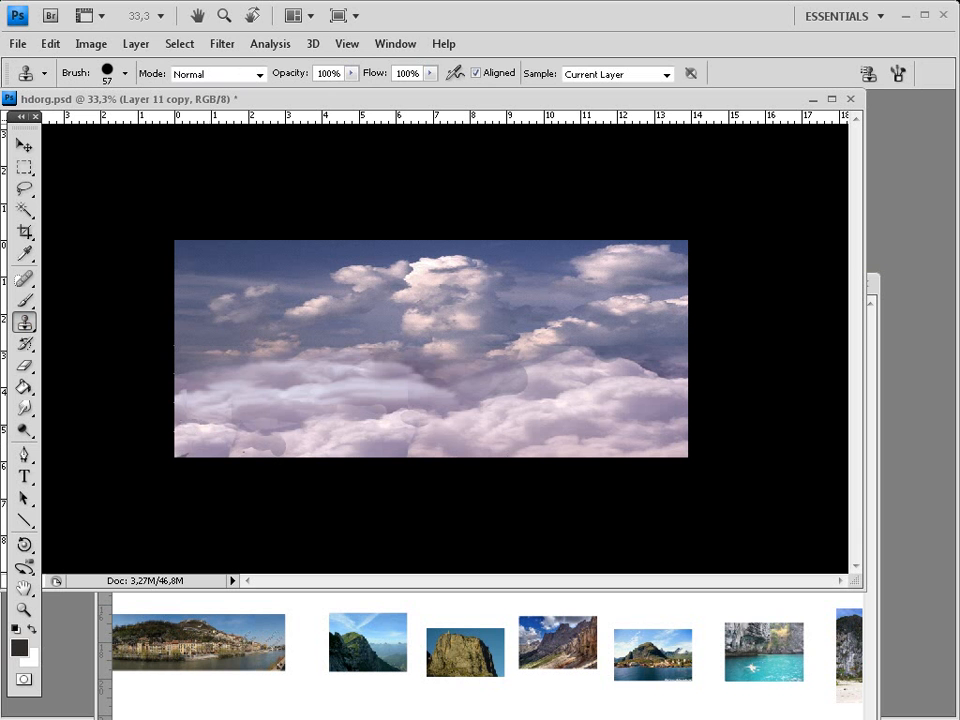
Increase the contrast of the left cloud bank on Layer 11 by adjusting the white and black input levels
key(alt+[)
key(ctrl)
key(ctrl+l)
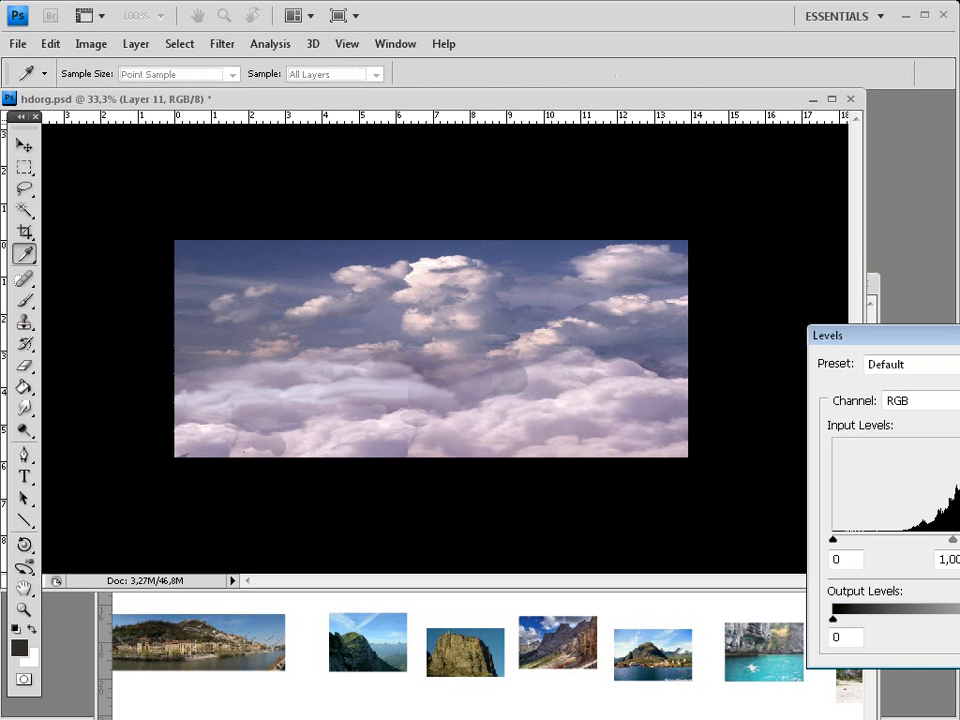
drag(959, 540, 959, 540)
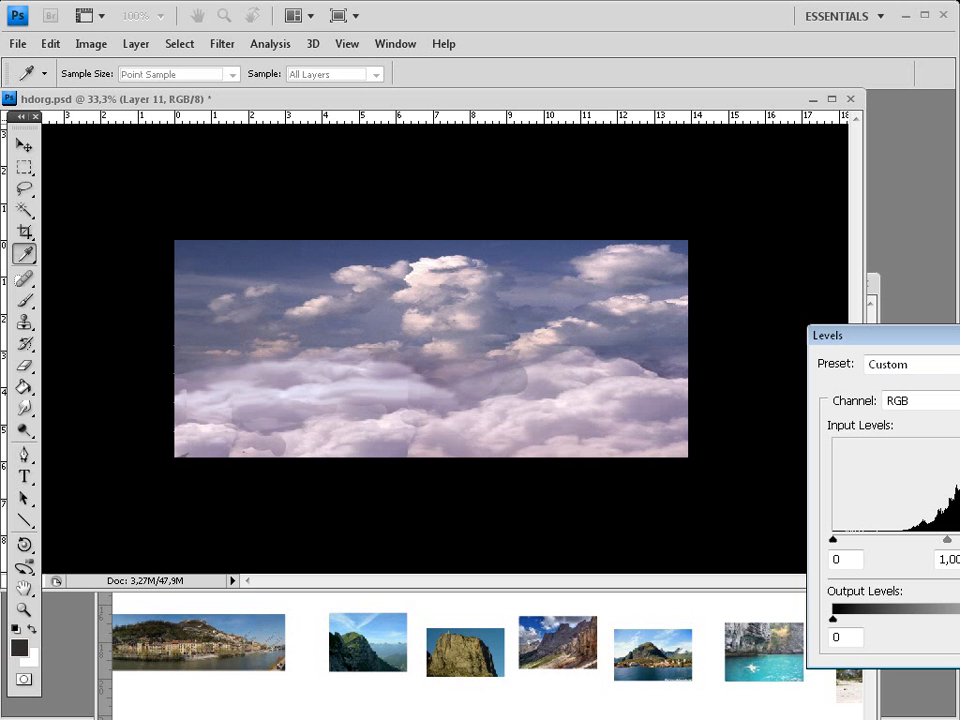
drag(833, 539, 838, 540)
key(Return)
key(s)
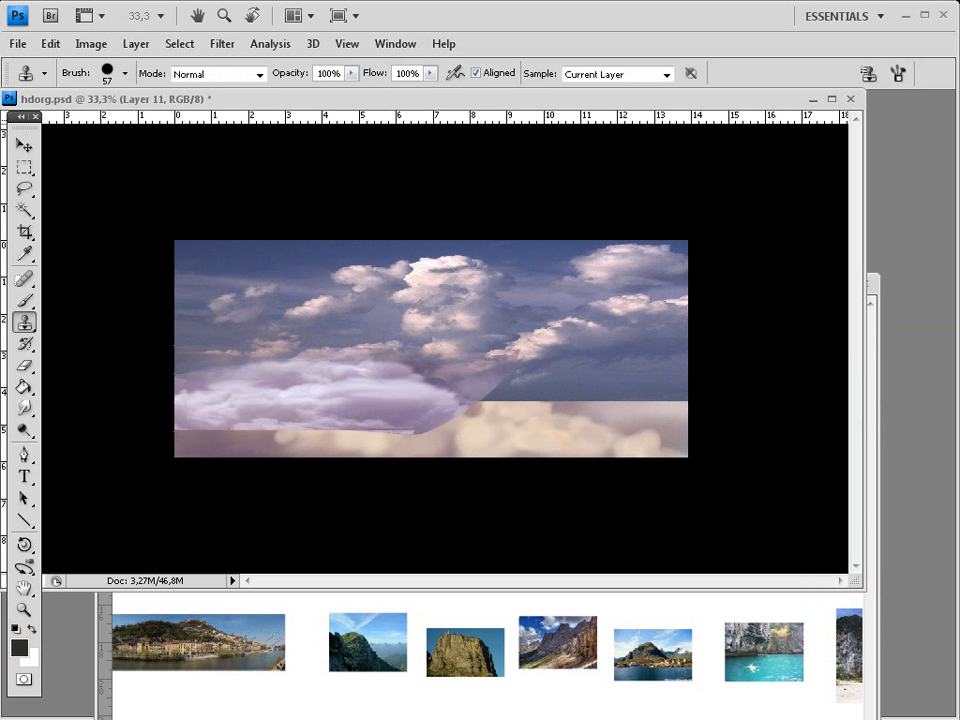
Soften the Layer 11 cloud edge with the 35% Eraser and smudge the adjoining edge on Layer 11 copy at 26% strength
key(e)
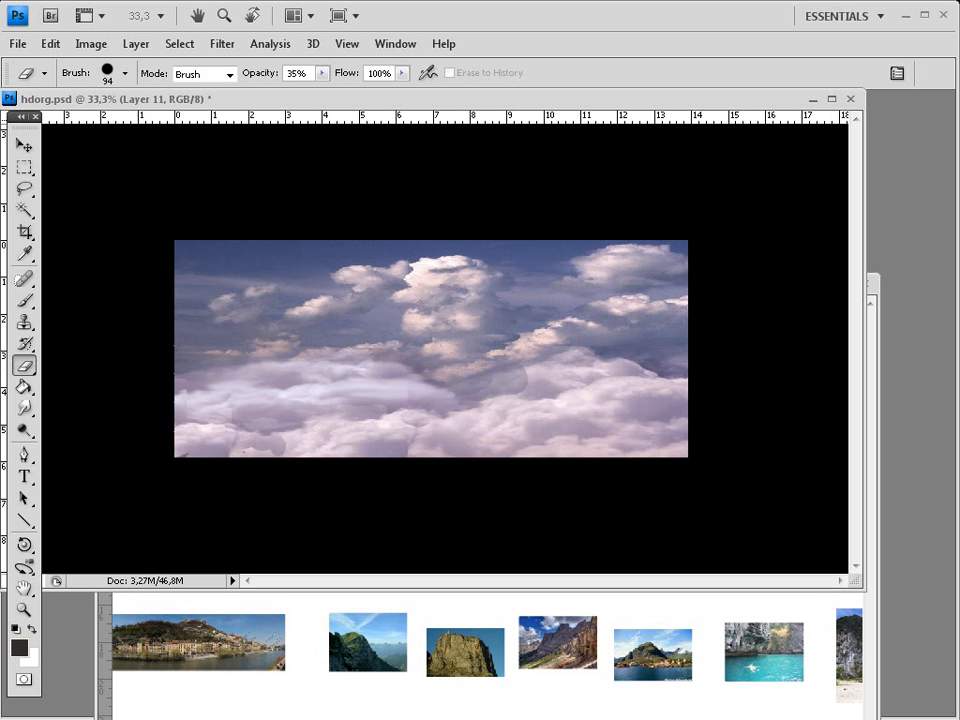
key(ctrl+j)
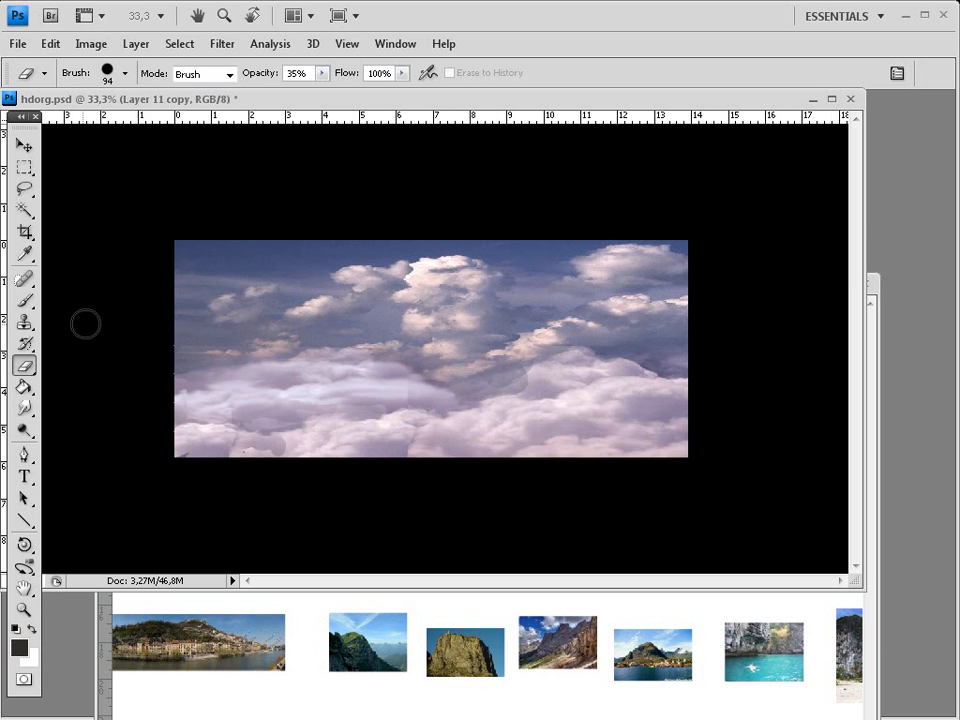
click(25, 409)
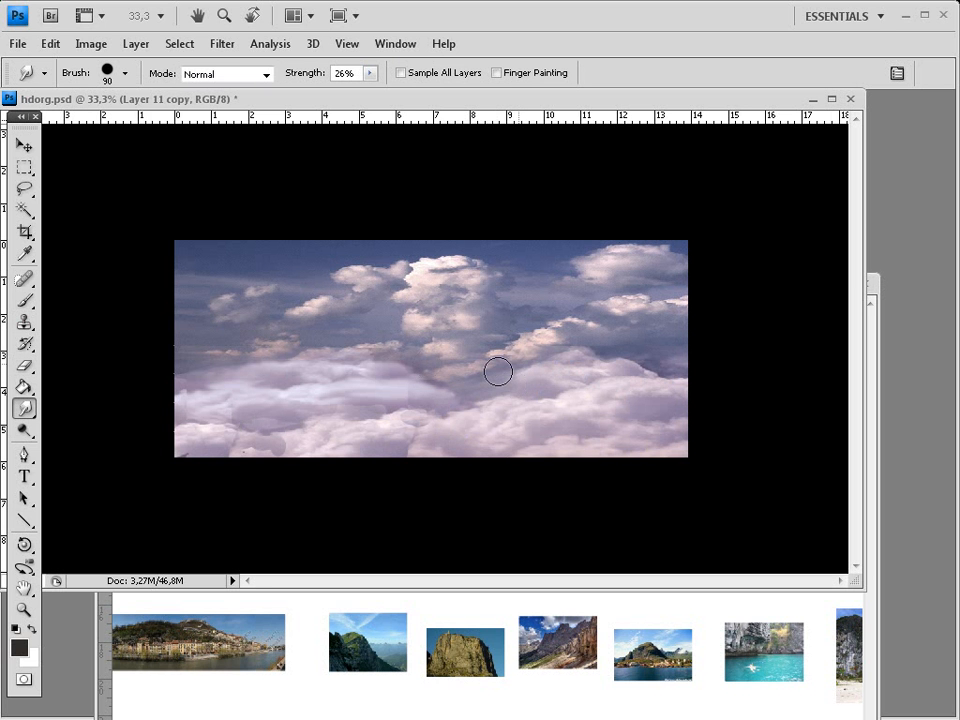
Copy the pale grey sky picture on Layer 4 of the reference document into hdorg.psd, over the upper-left sky
click(616, 636)
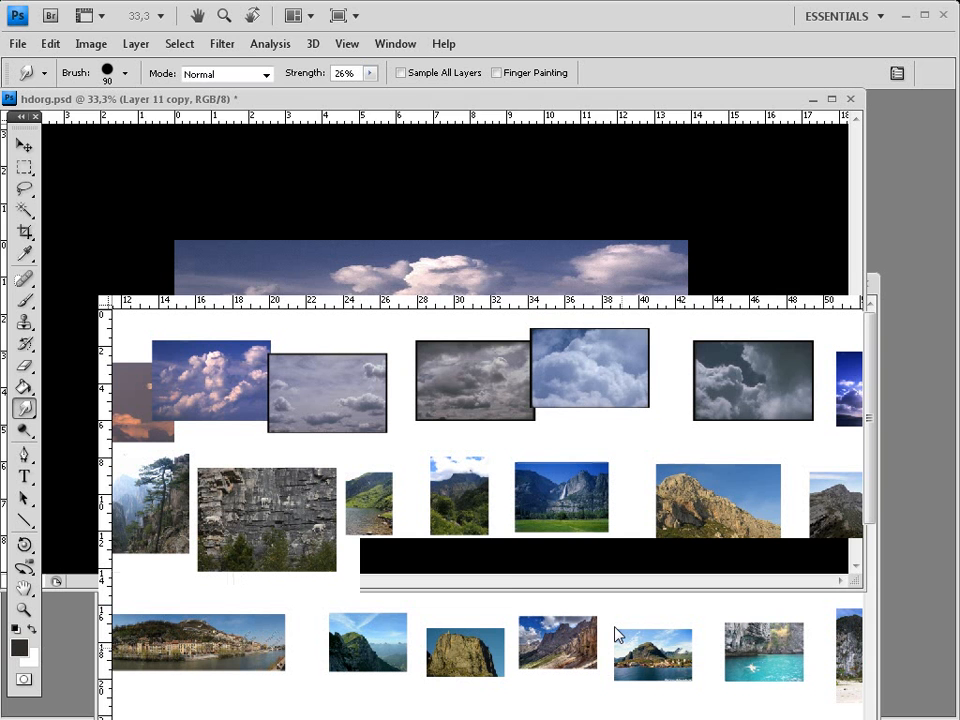
click(24, 147)
ctrl+click(352, 402)
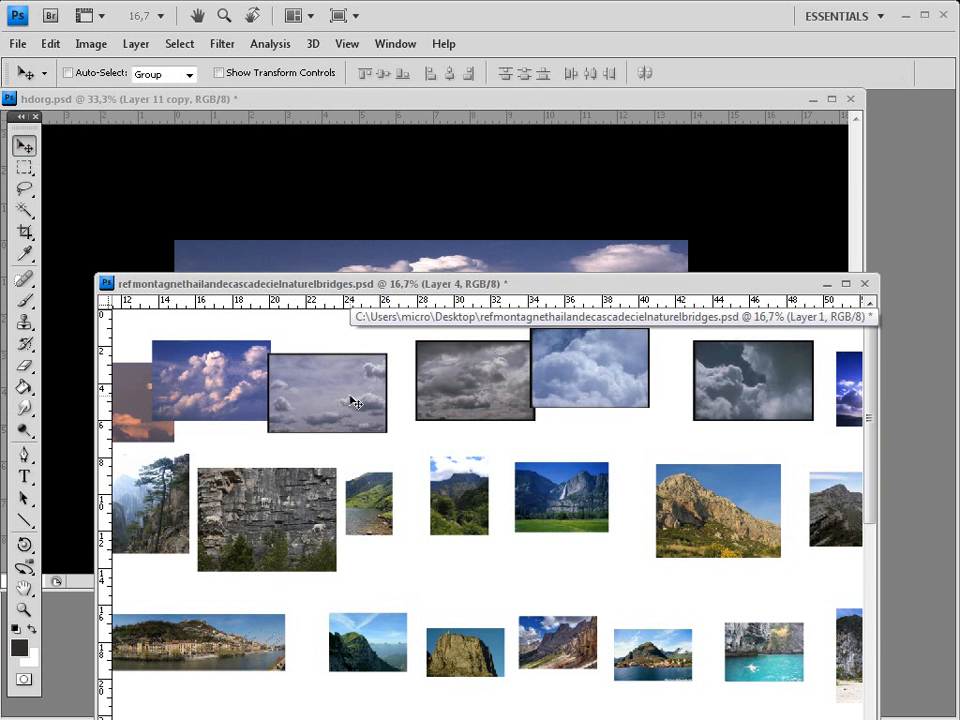
drag(352, 402, 391, 346)
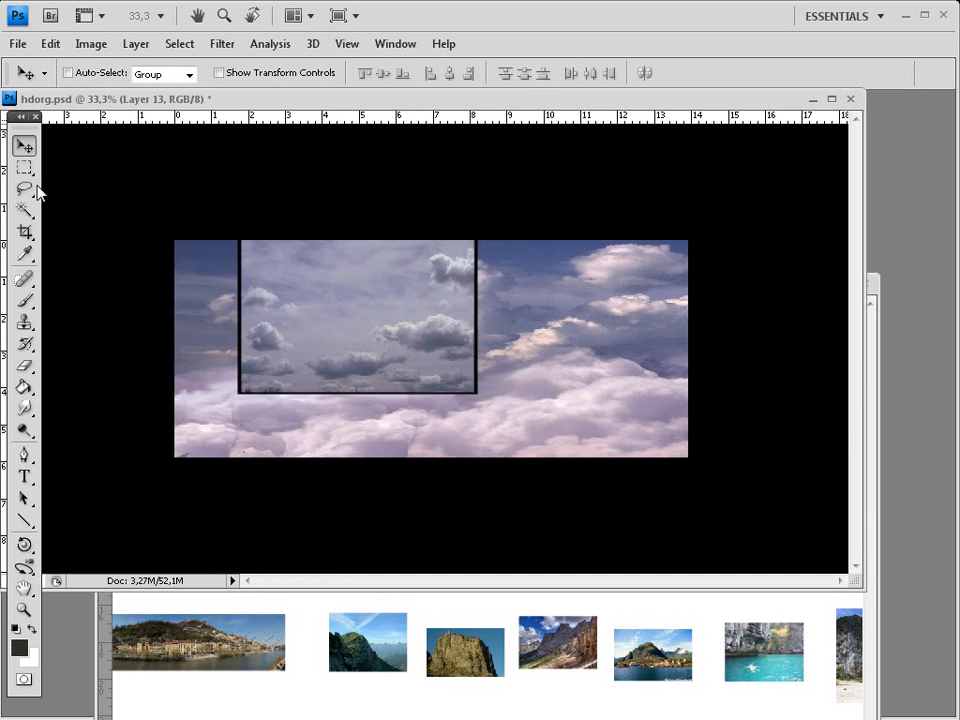
Try to select the largest grey cloud in the imported picture with the Magic Wand at a tolerance of 10
click(24, 209)
click(435, 336)
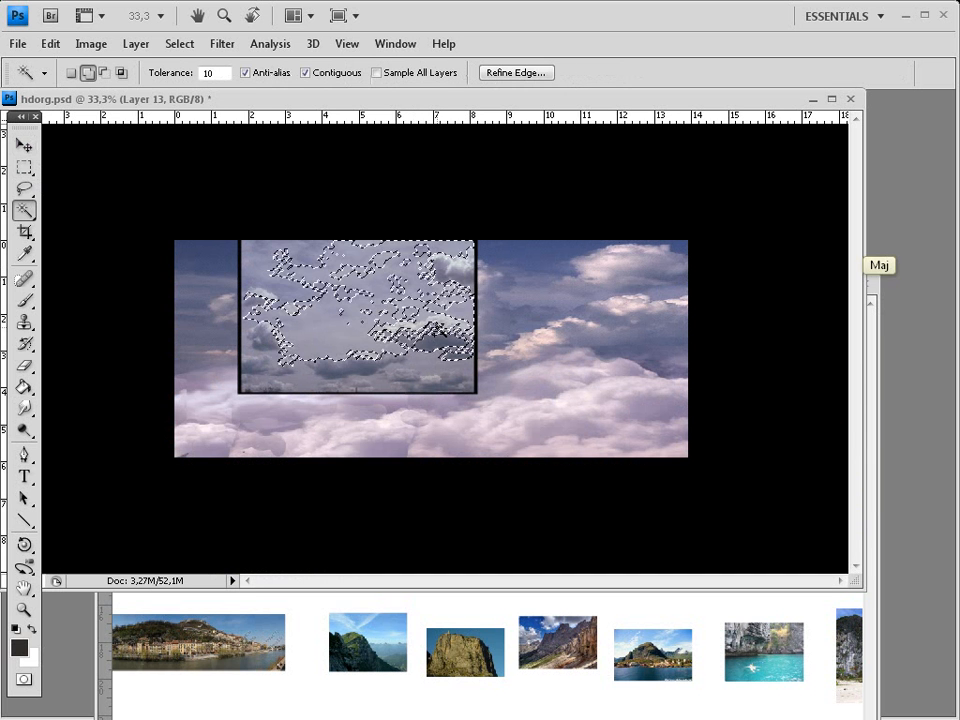
key(ctrl+plus)
key(ctrl+plus)
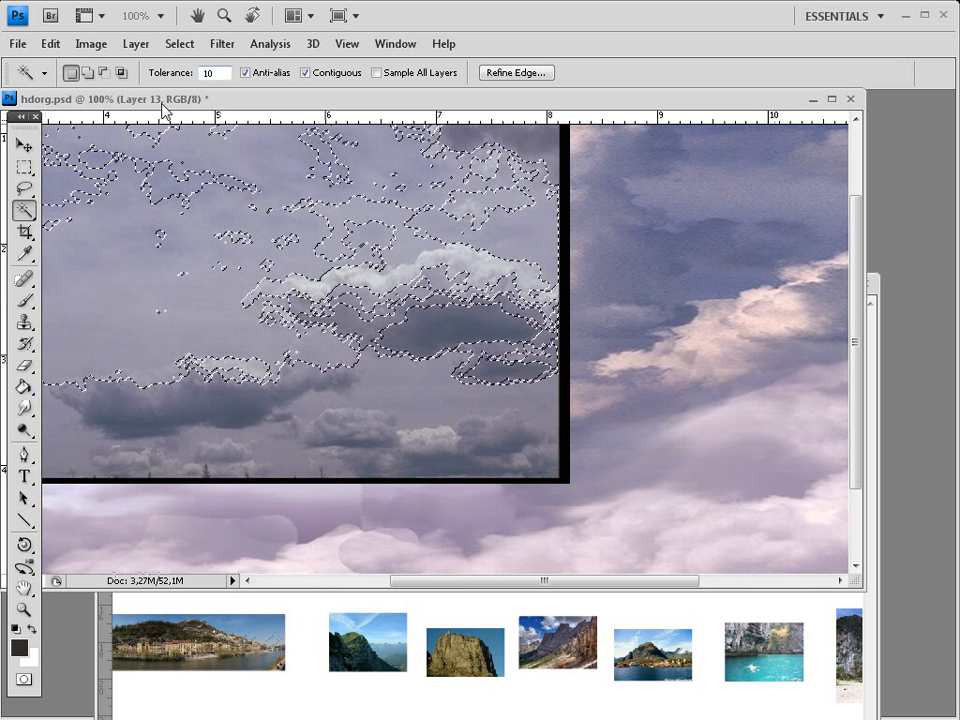
Set the Magic Wand tolerance to 5 and select several patches inside the largest grey cloud
click(179, 72)
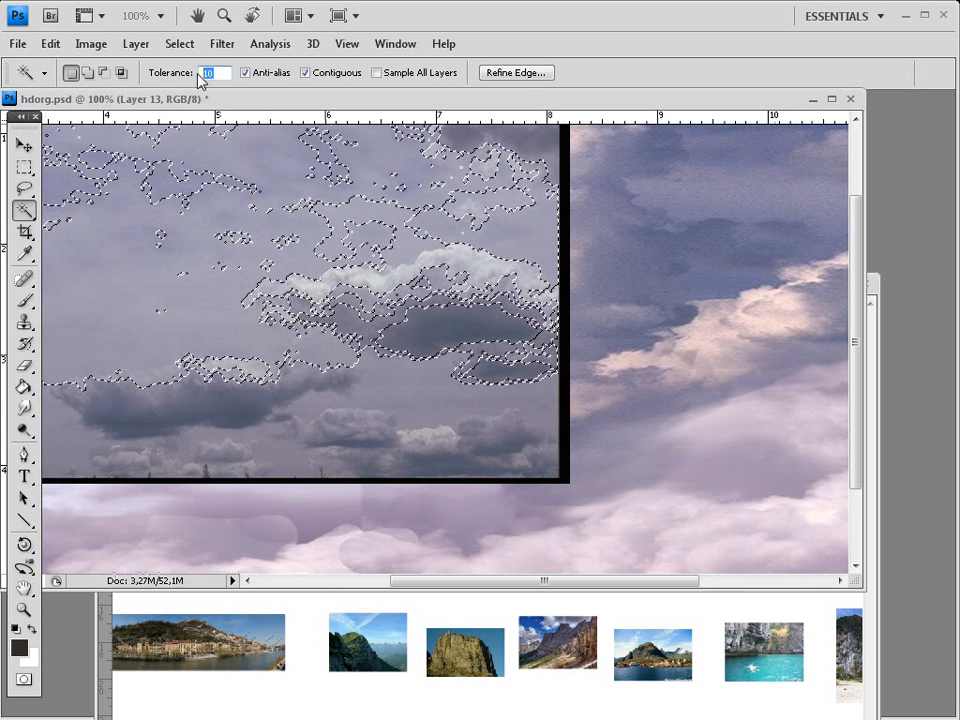
key(shift)
text(5)
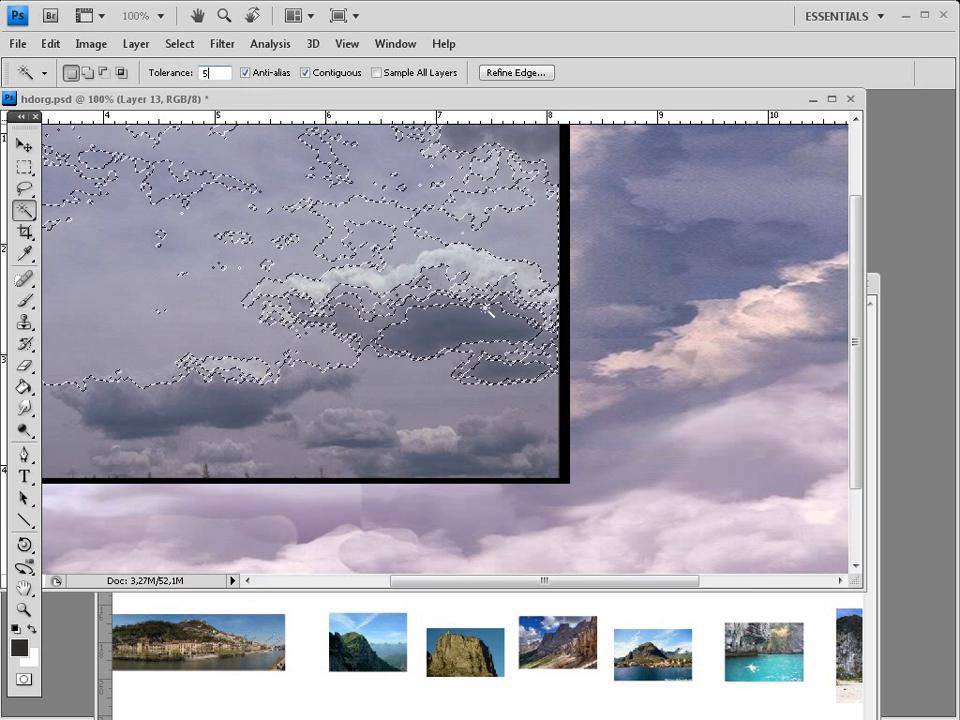
click(458, 294)
click(450, 300)
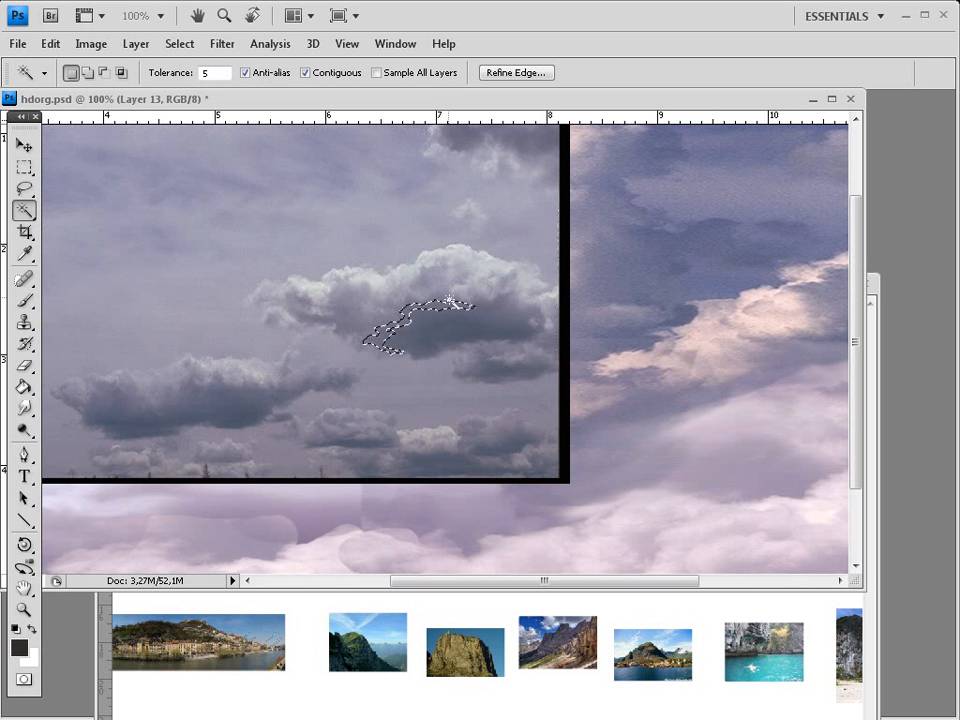
shift+click(432, 297)
shift+click(315, 296)
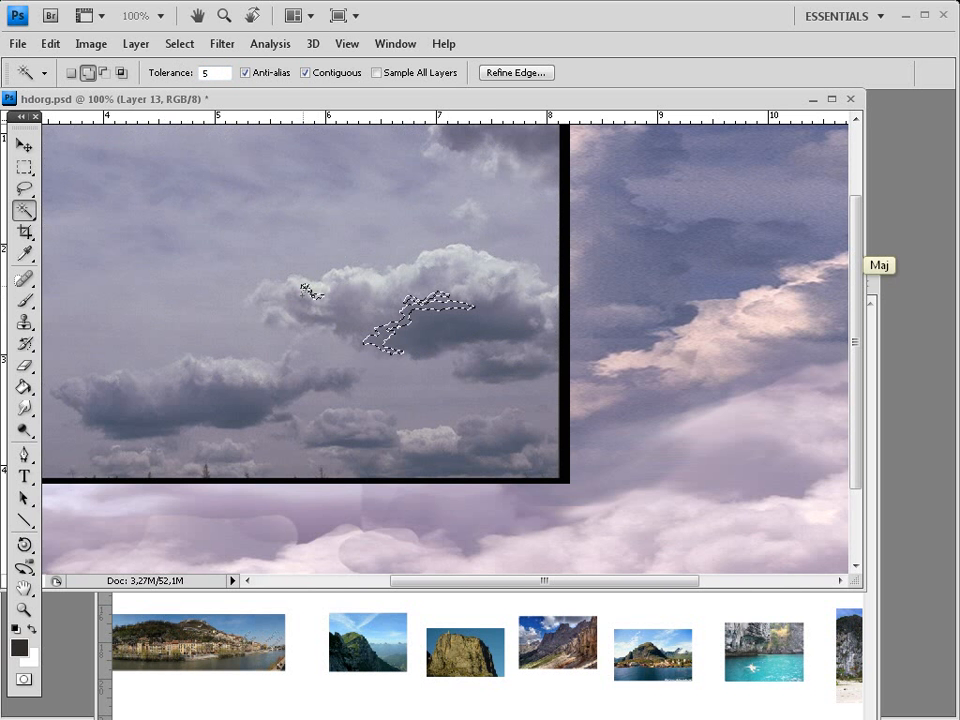
Set the Magic Wand tolerance to 8 and add the largest grey cloud's bright top, dark body and lower fragment to the selection
double_click(211, 72)
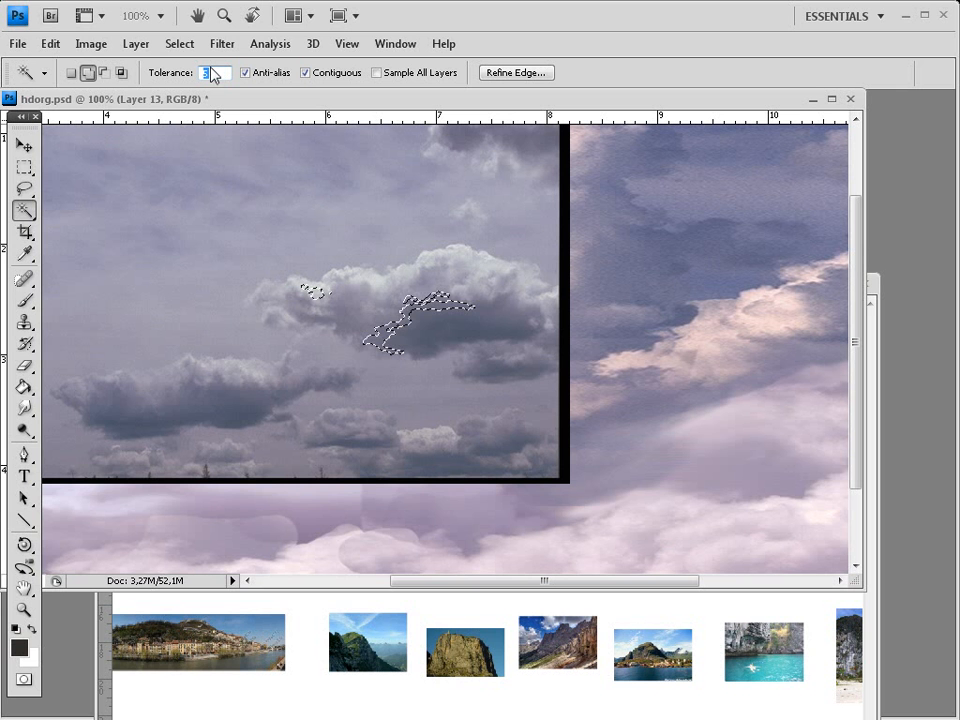
text(8)
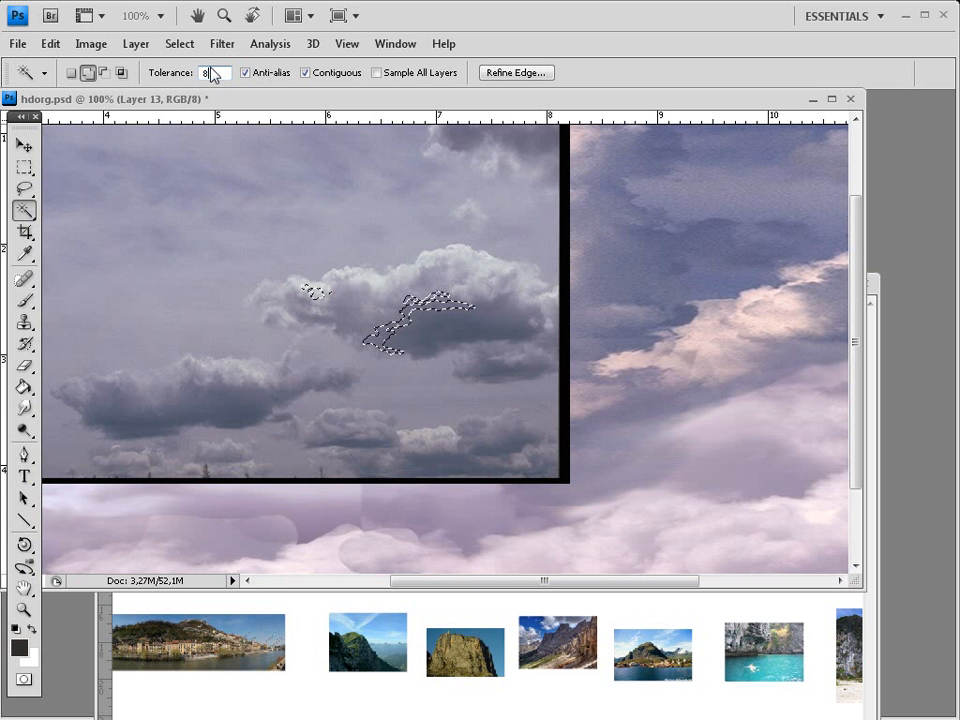
shift+click(432, 263)
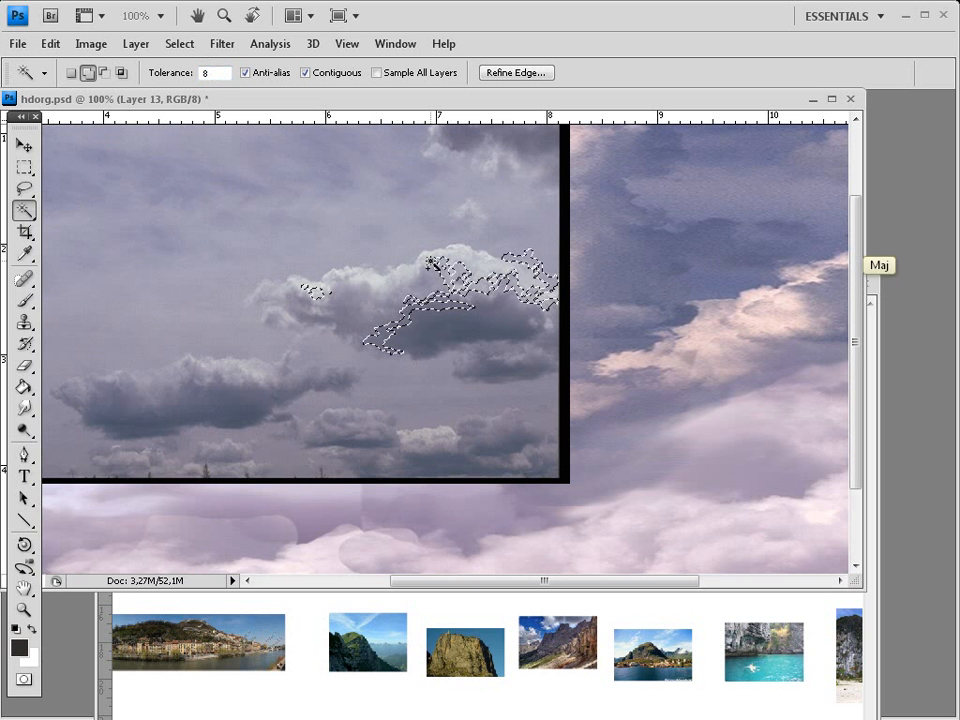
shift+click(320, 296)
shift+click(376, 316)
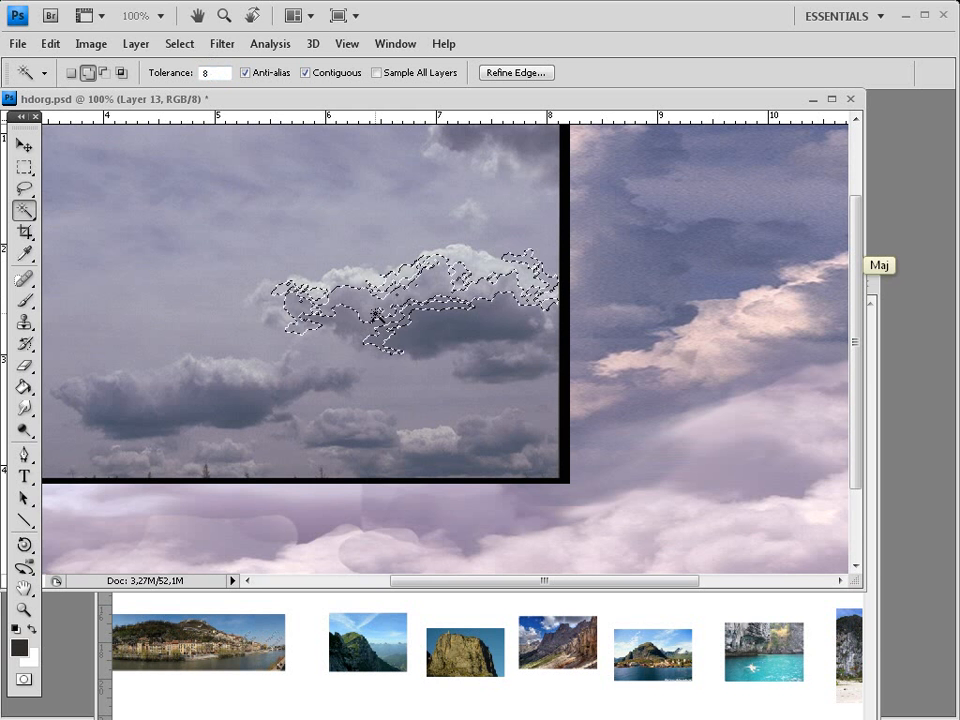
shift+click(445, 310)
shift+click(406, 306)
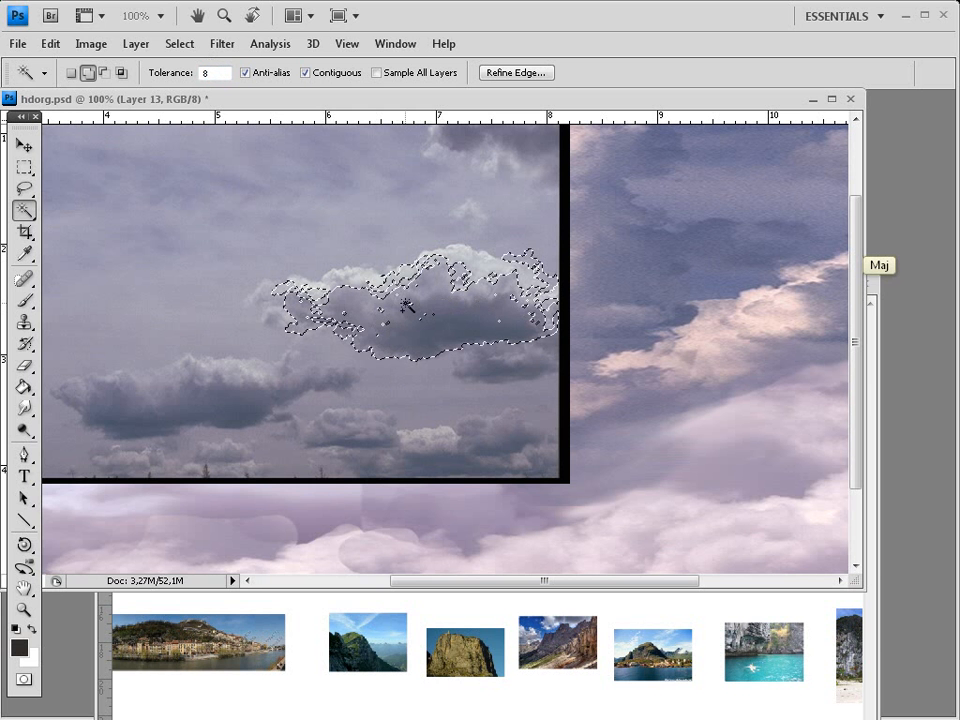
shift+click(342, 278)
shift+click(345, 272)
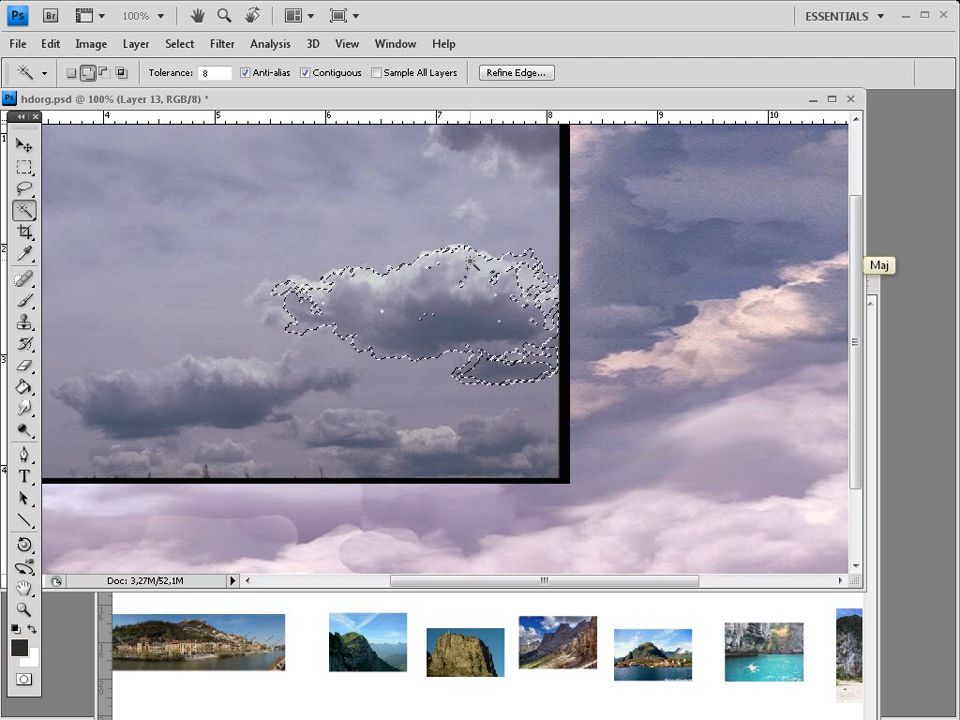
shift+click(429, 312)
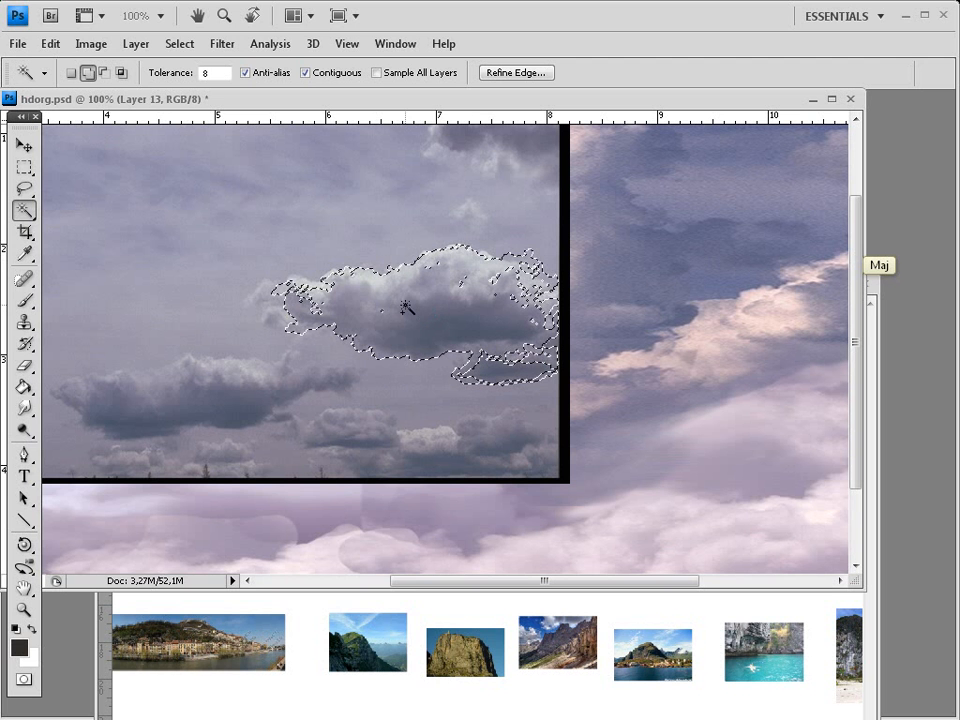
Add the cloud's wispy left tip and the small cloud beneath it to the selection, undoing any spill into the sky
shift+click(288, 294)
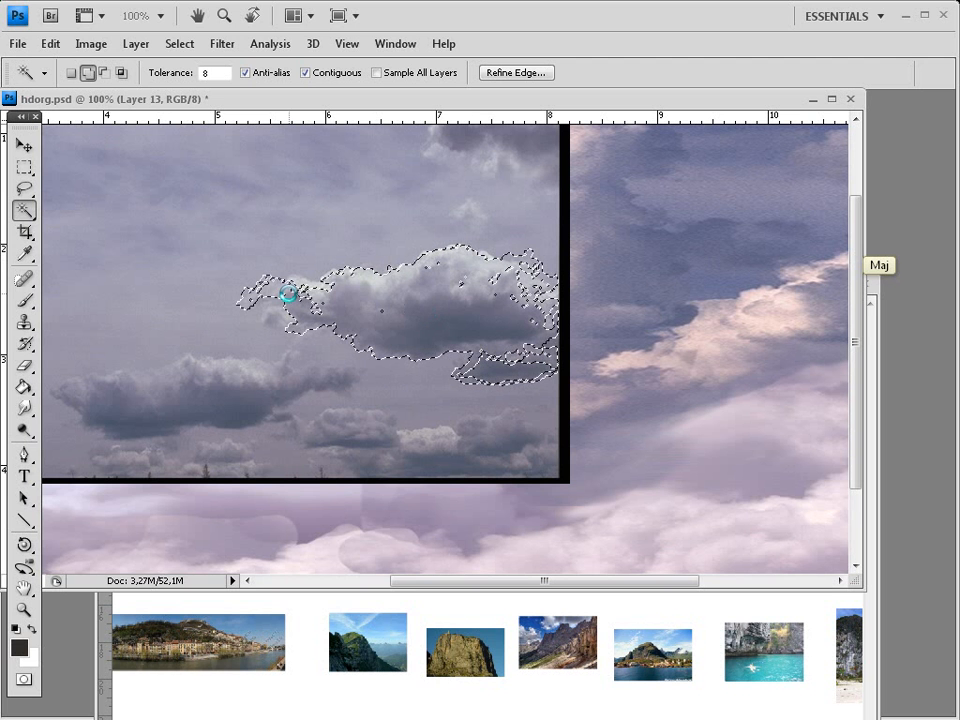
shift+click(288, 294)
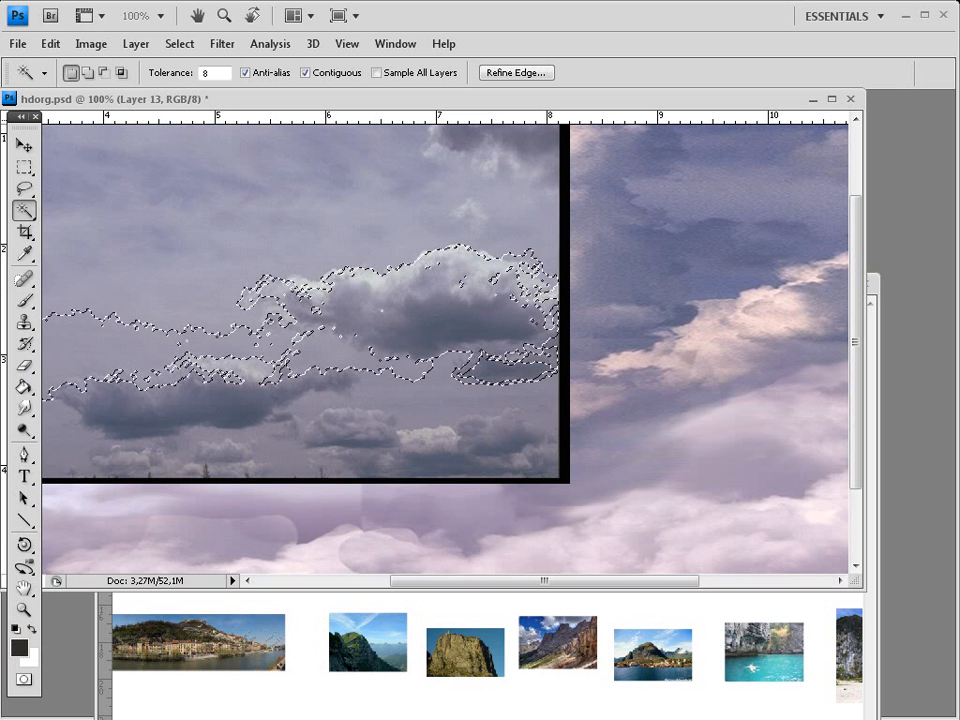
key(ctrl+z)
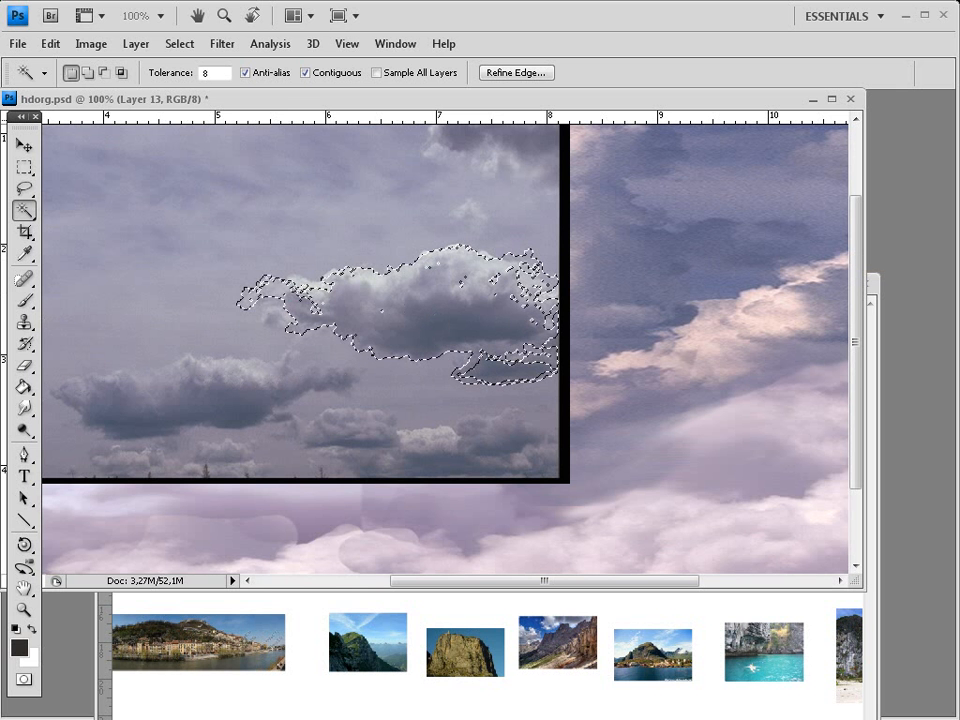
key(shift)
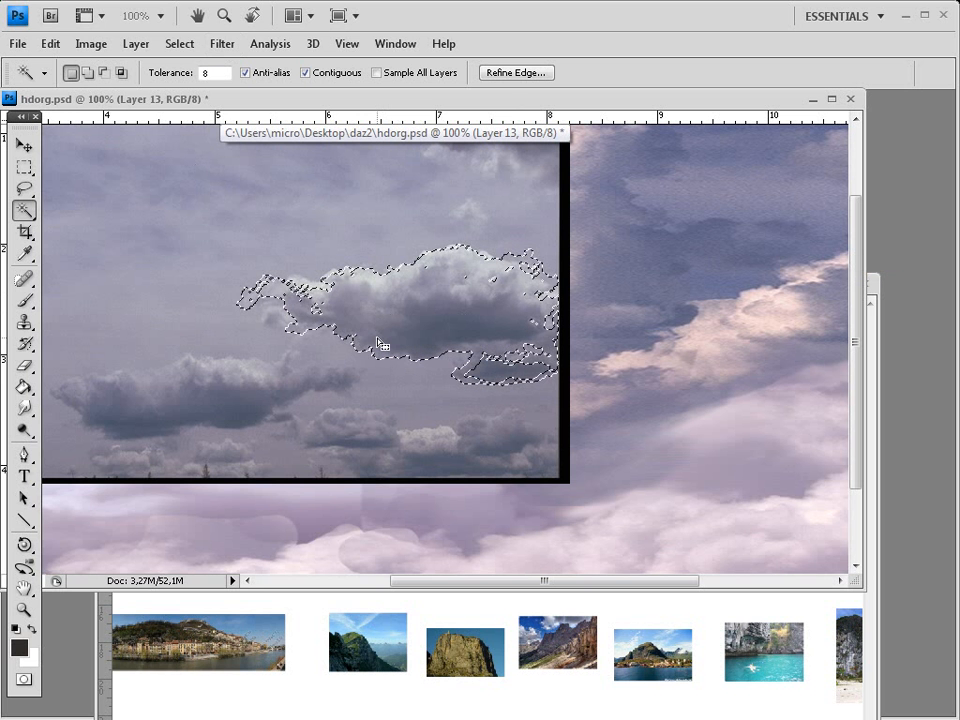
key(shift)
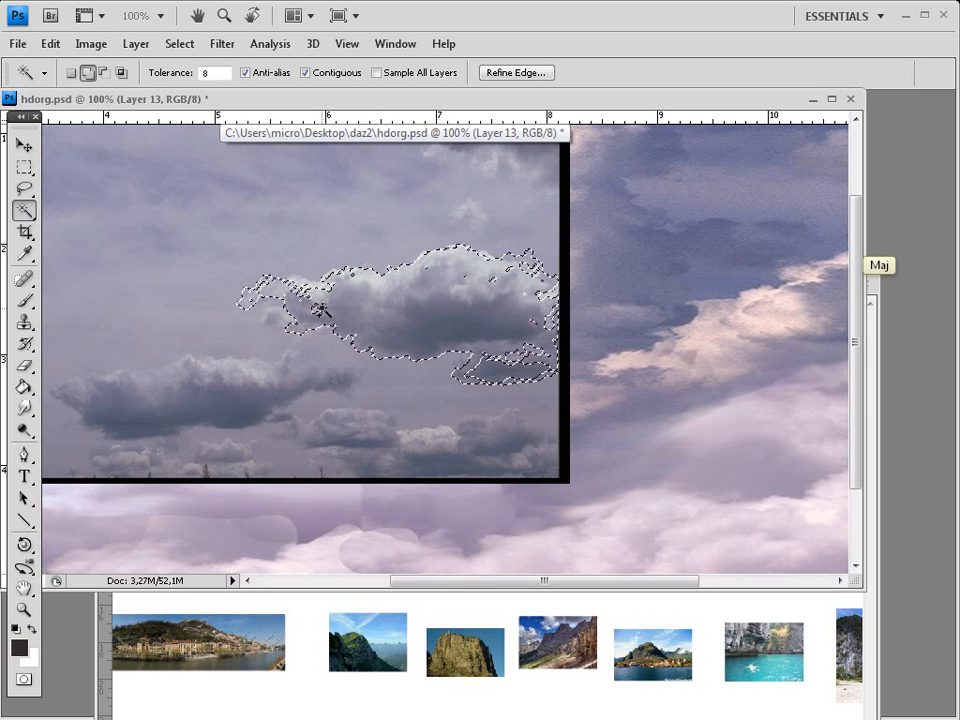
shift+click(282, 296)
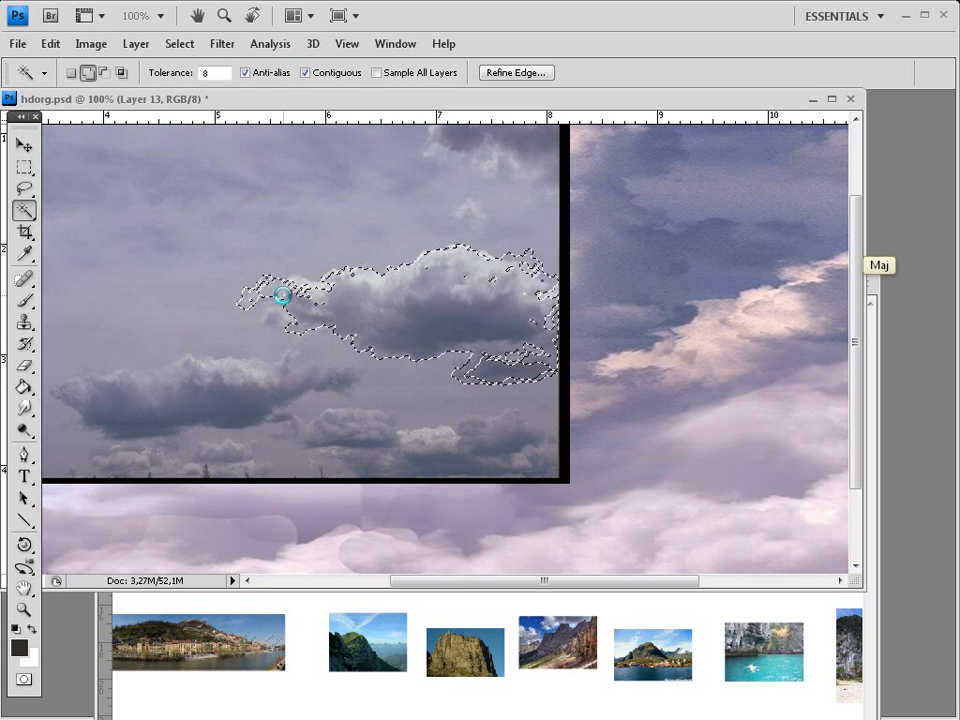
shift+click(506, 366)
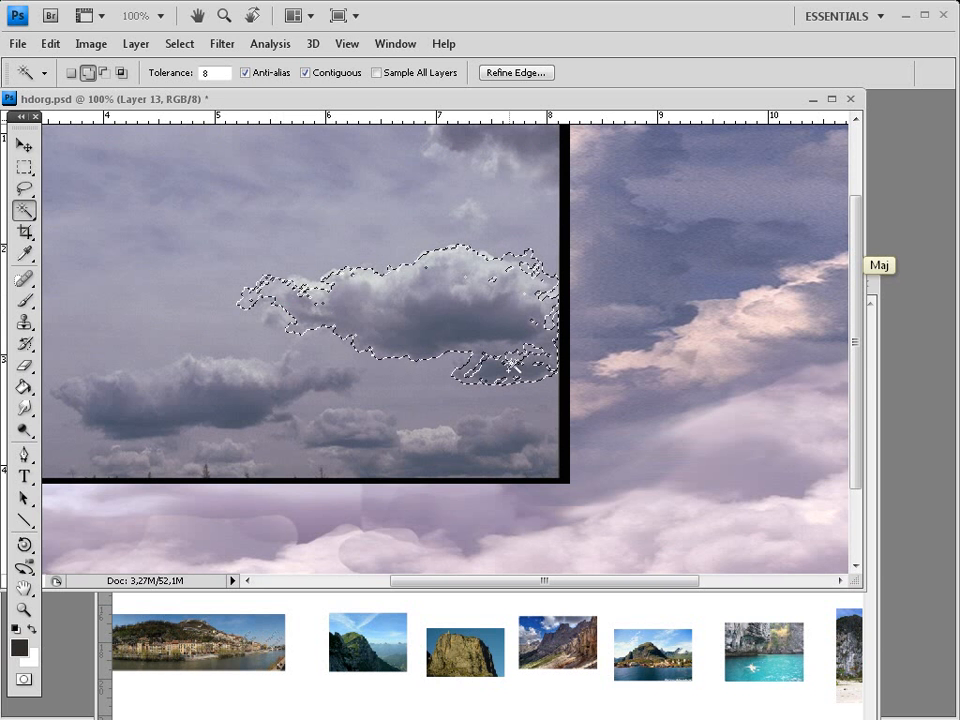
shift+click(520, 351)
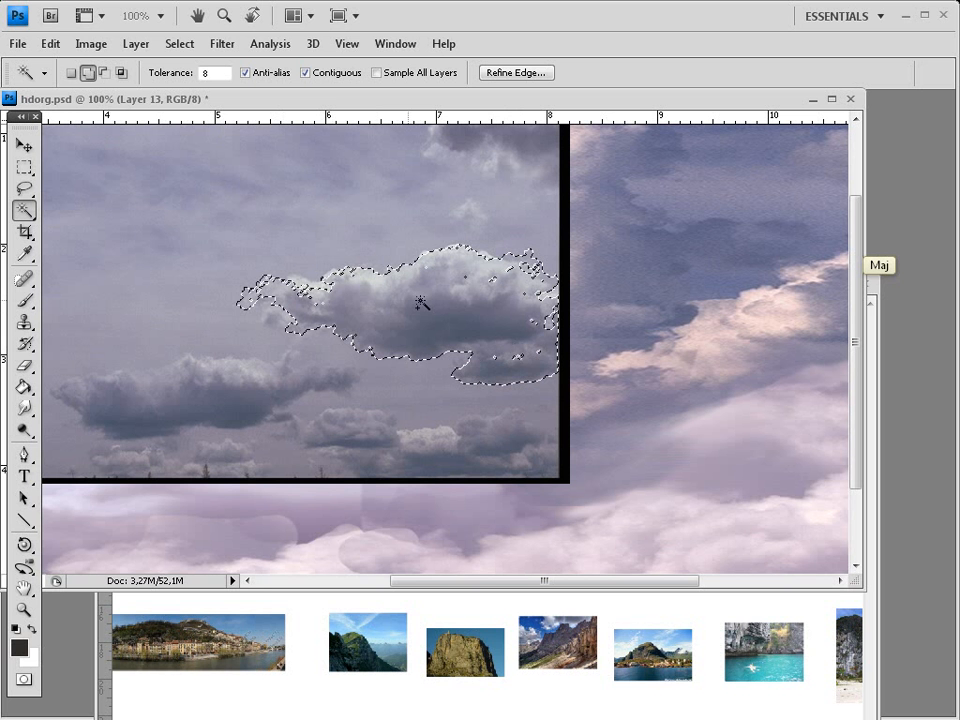
shift+click(306, 292)
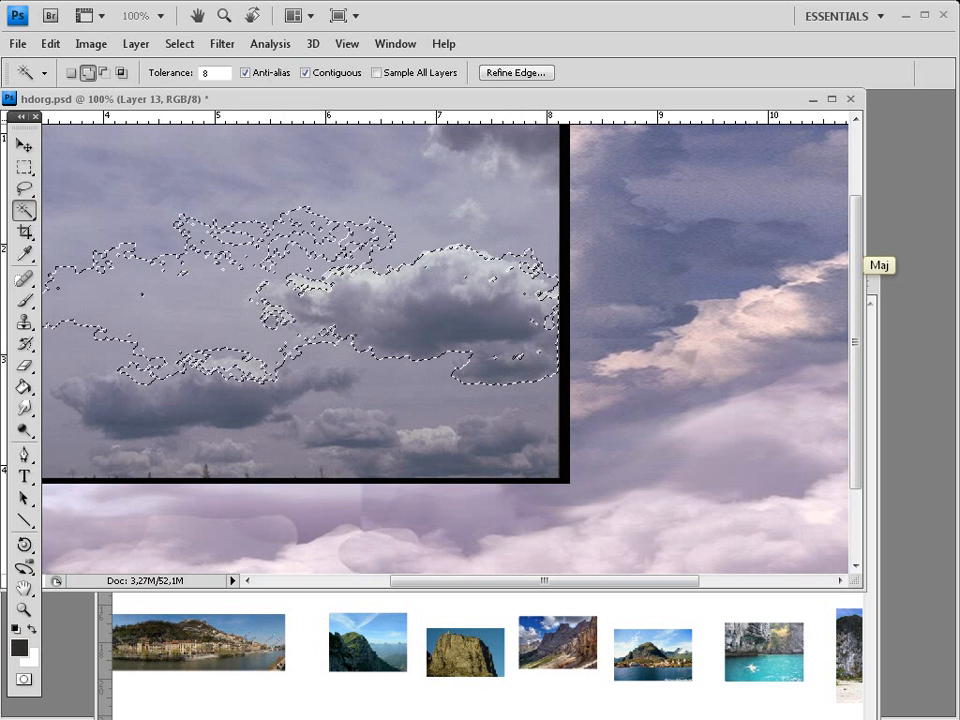
key(ctrl+z)
Fill the remaining gaps inside the cloud and around its left tip by adding Lasso areas to the selection
key(l)
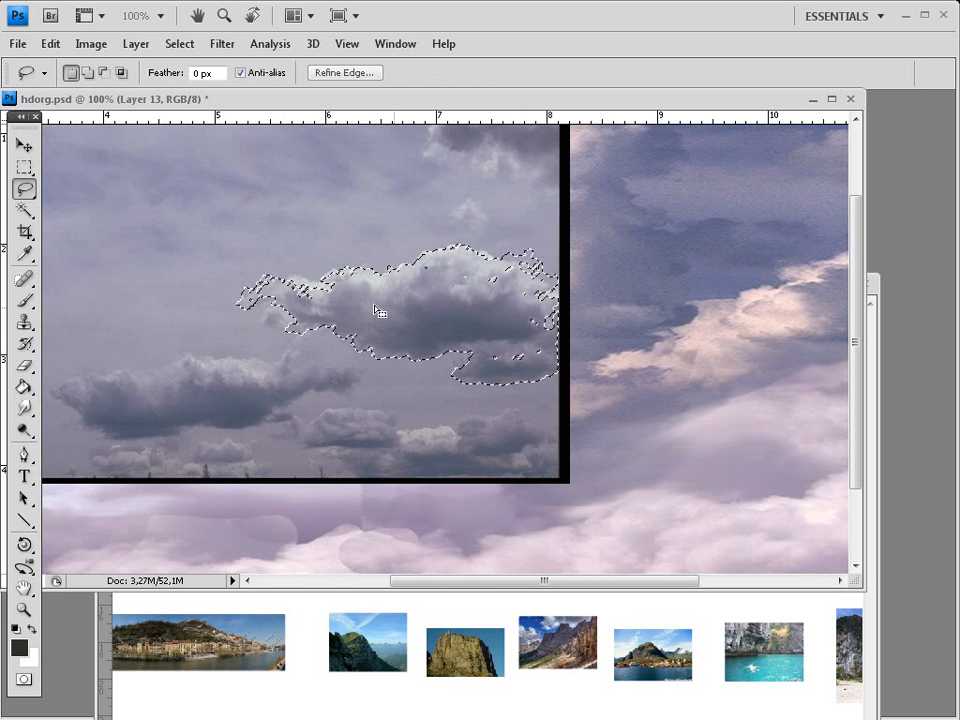
key(shift)
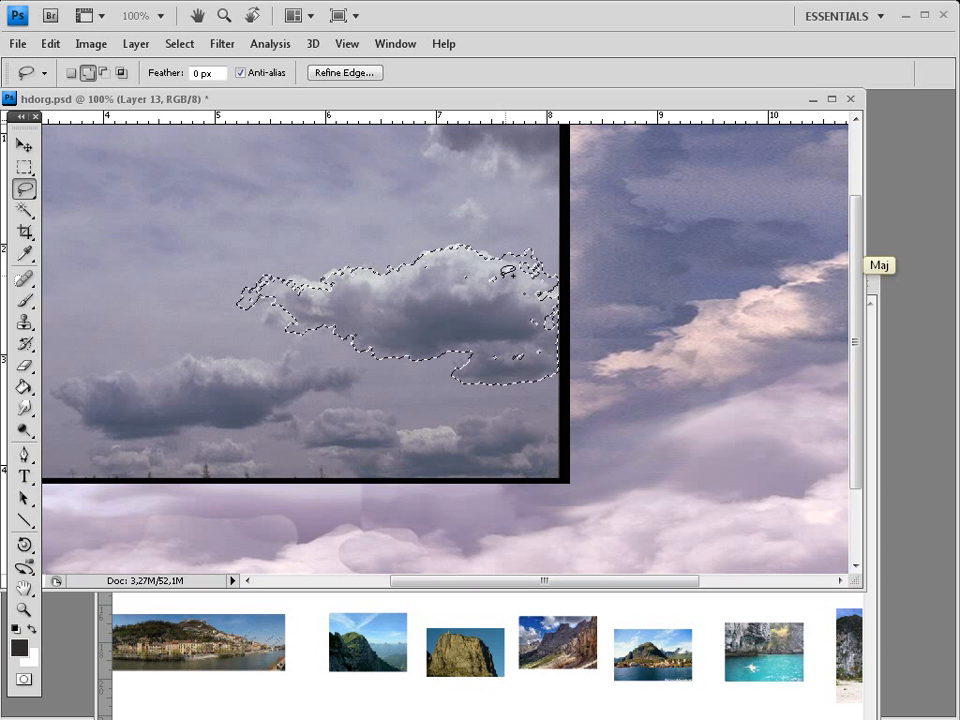
mouse_move(508, 270)
mouse_down()
mouse_move(520, 289)
mouse_move(512, 298)
mouse_up()
mouse_move(510, 326)
mouse_down()
mouse_move(517, 369)
mouse_move(546, 295)
mouse_move(518, 352)
mouse_up()
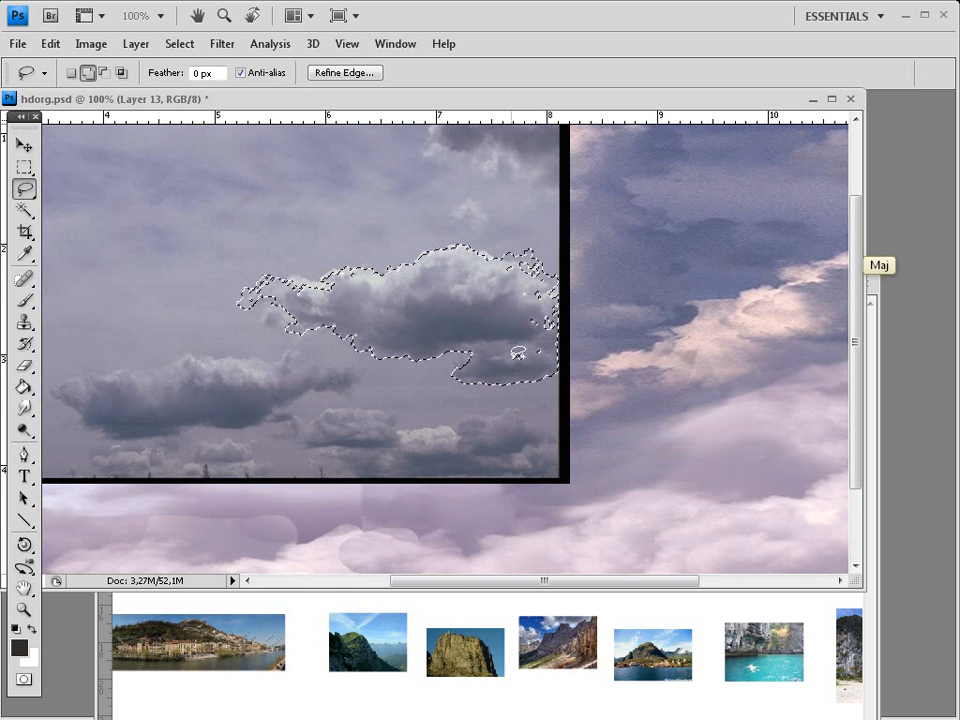
drag(523, 300, 515, 292)
drag(320, 280, 262, 308)
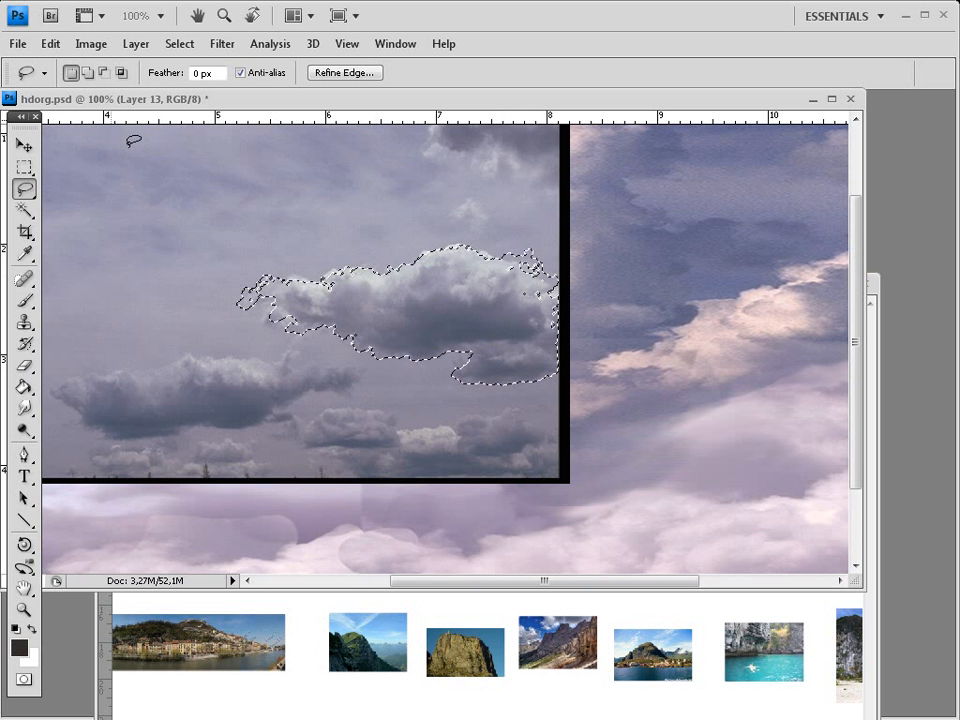
Copy the selected cloud onto its own layer and move it to the right over the cloudscape, with the source picture hidden
key(ctrl)
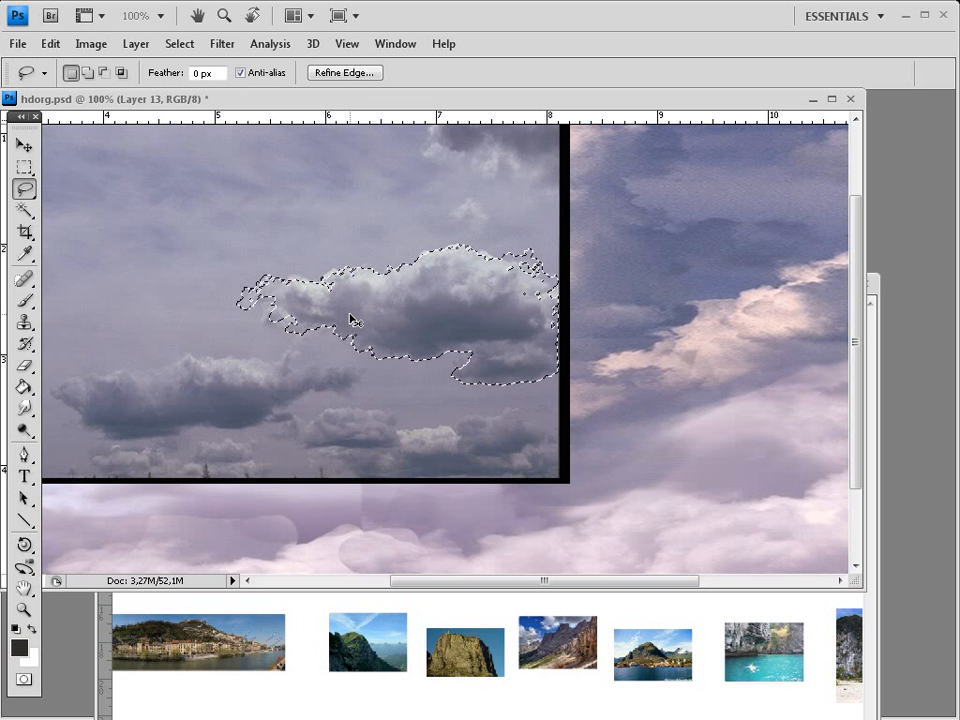
key(ctrl+j)
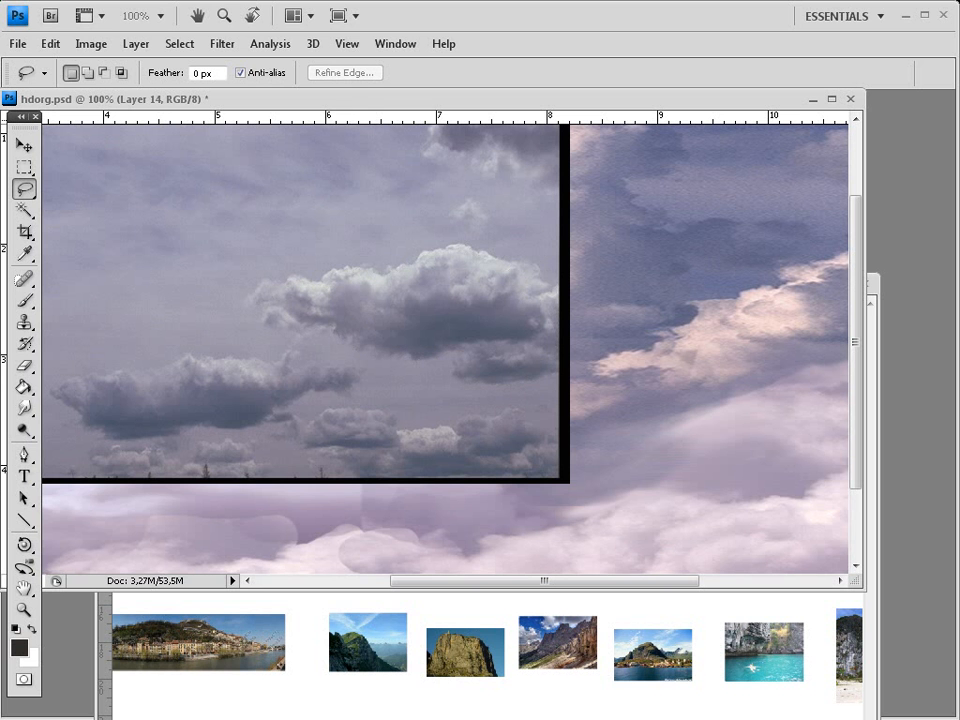
click(24, 146)
drag(510, 313, 590, 302)
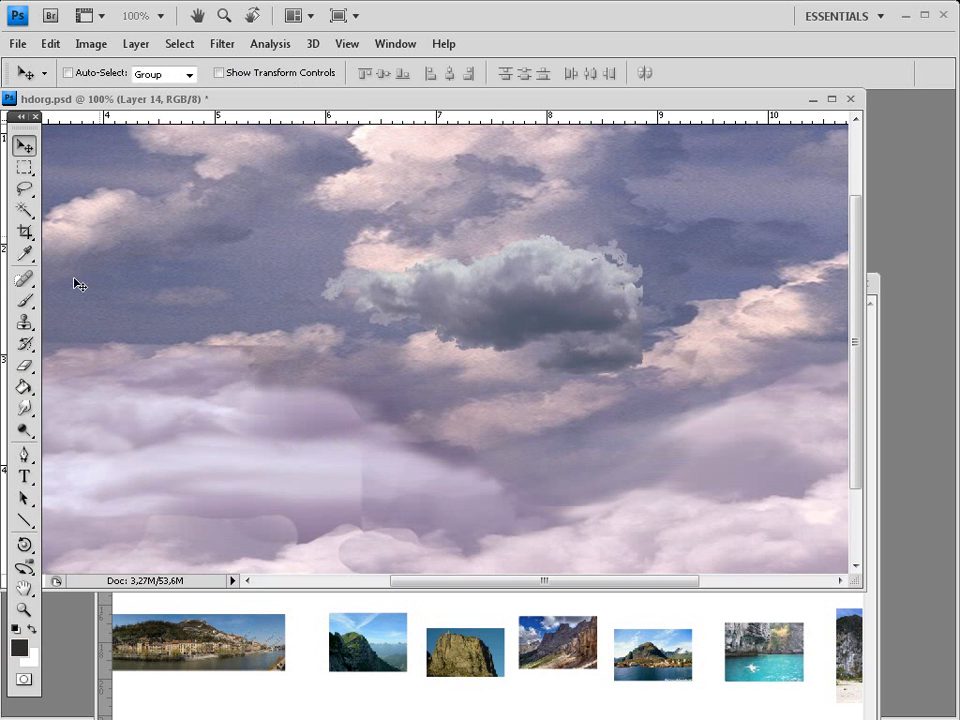
Defringe the cut-out grey cloud with a width of 33 pixels and move it against the pink cloud bank on the right
click(91, 44)
mouse_move(134, 45)
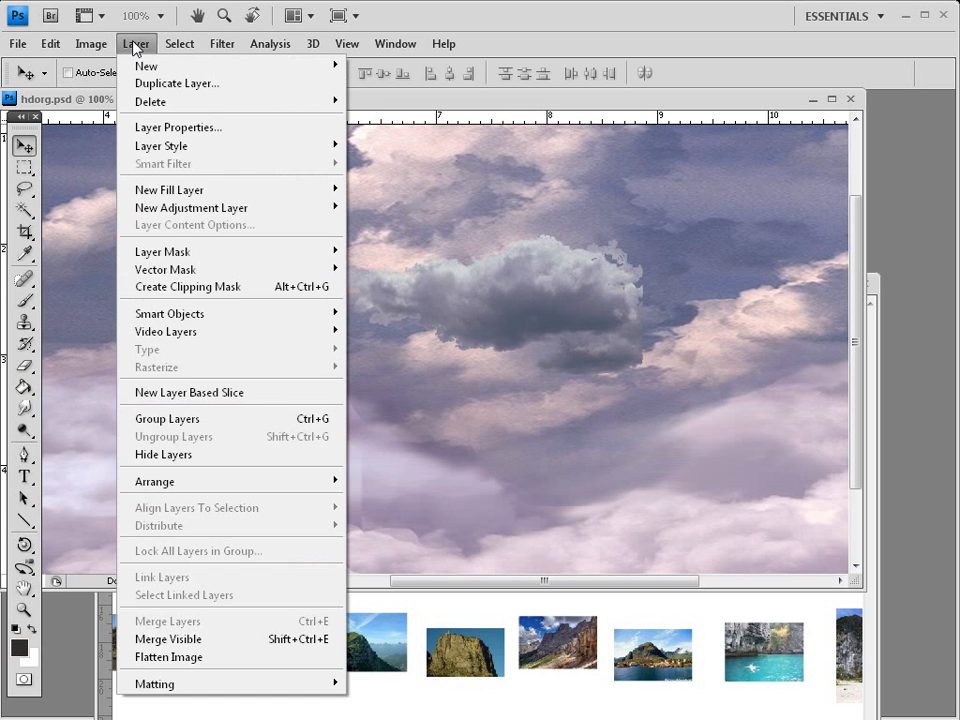
mouse_move(262, 692)
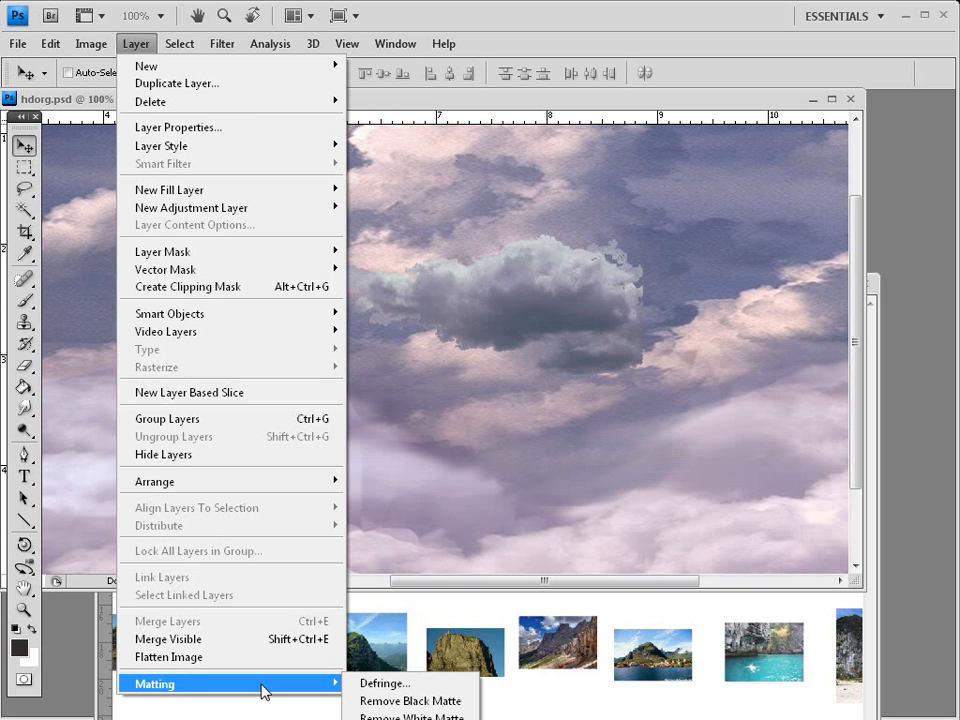
click(385, 683)
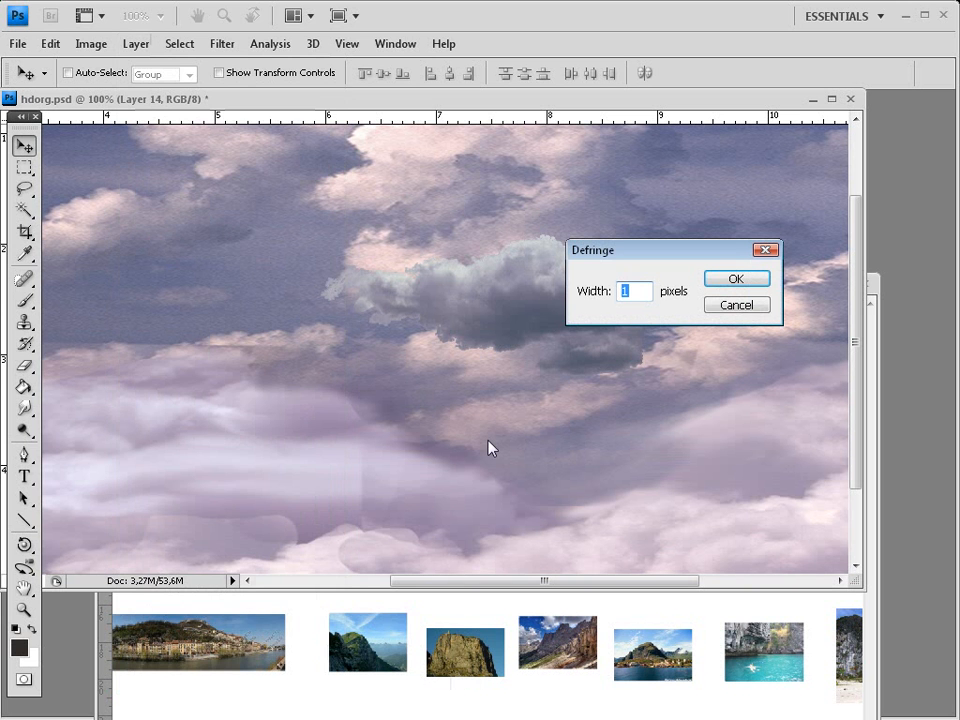
text(33)
key(Return)
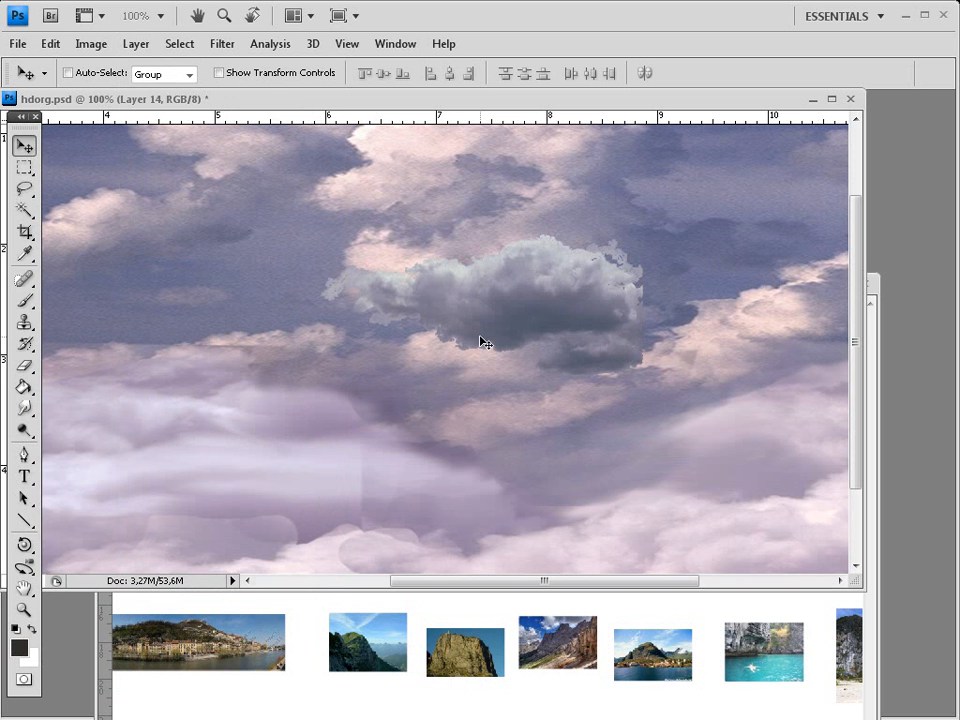
drag(580, 270, 322, 268)
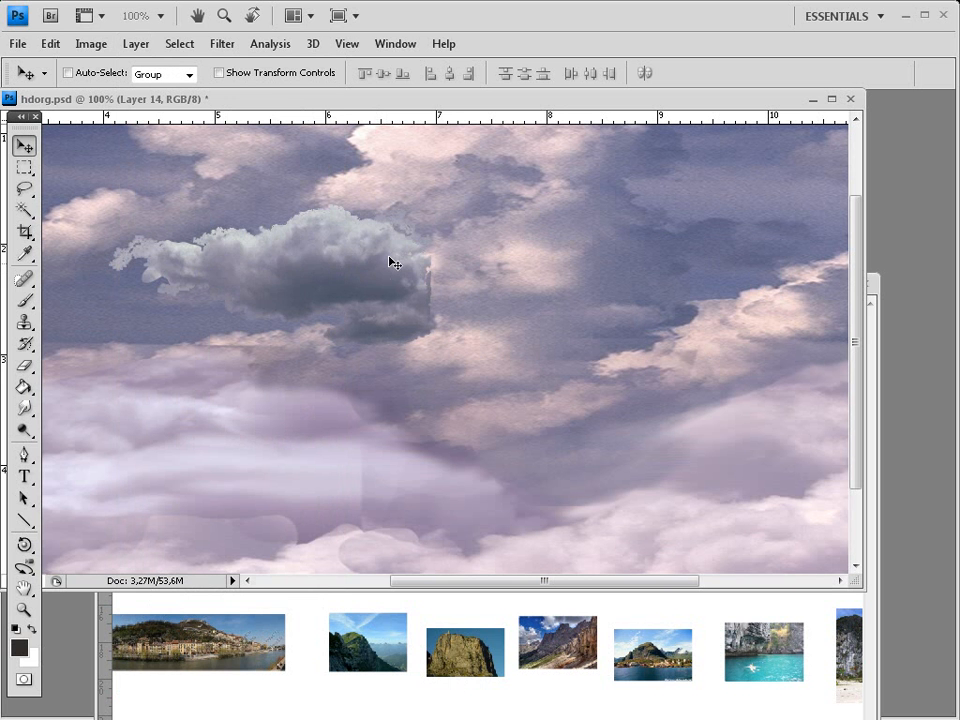
drag(394, 263, 820, 376)
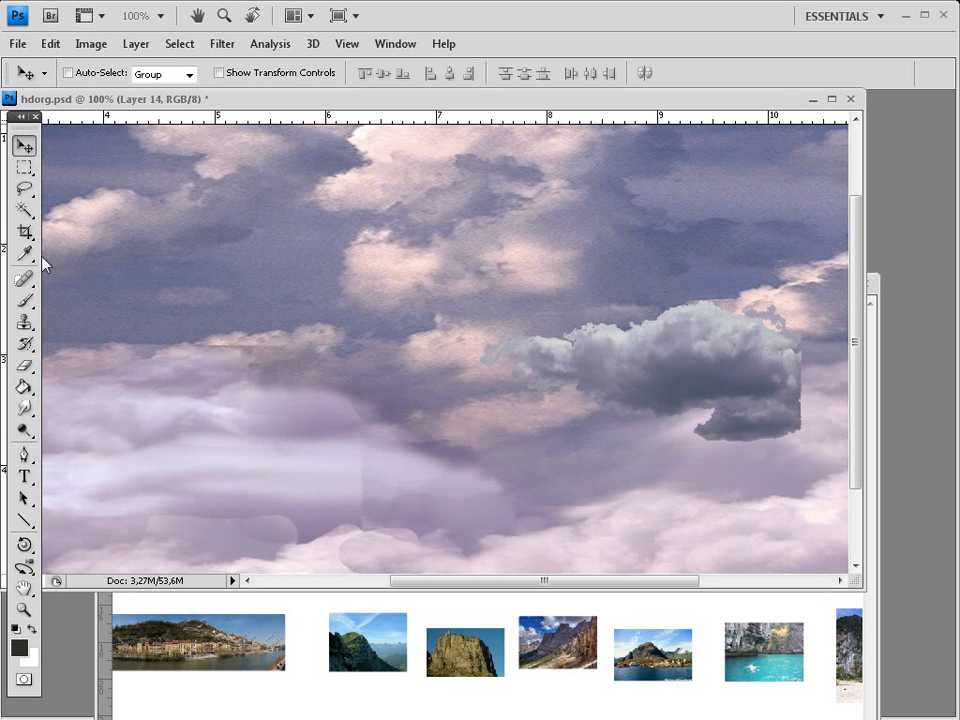
Smudge the grey cloud's straight-cut right edge with a 39 px brush at 26% strength, undoing the stroke made at 90 px
click(31, 408)
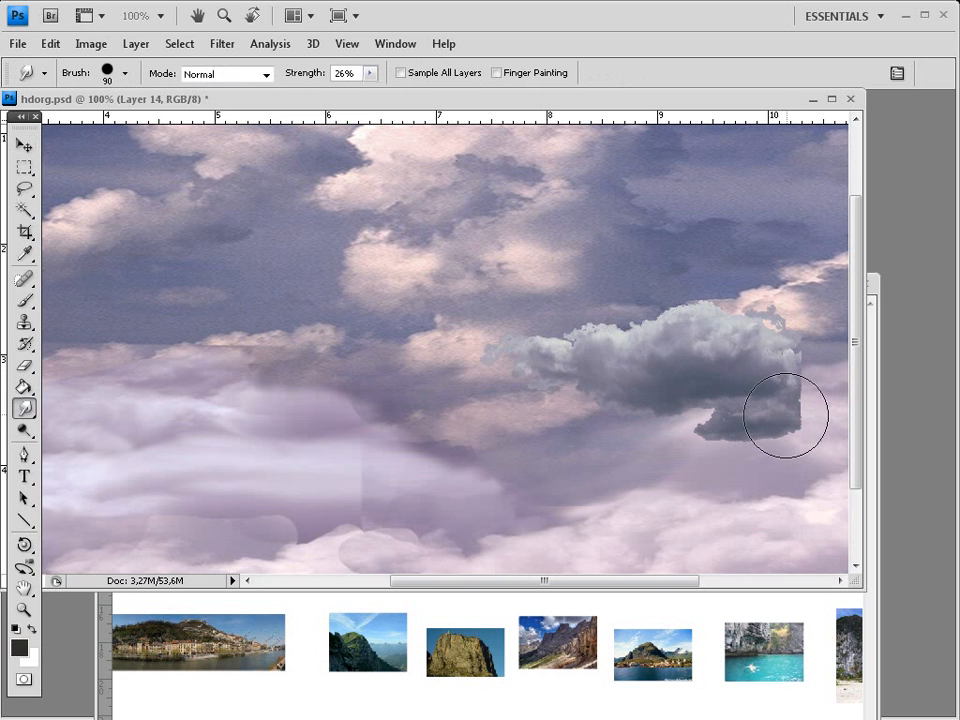
drag(786, 415, 828, 407)
key(ctrl)
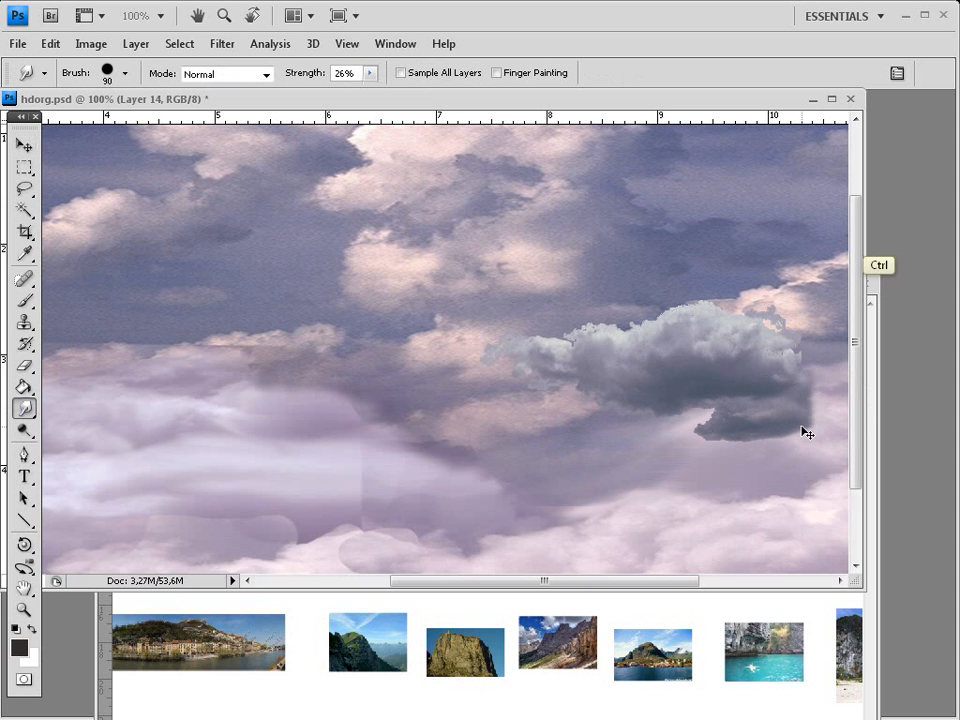
key(ctrl+z)
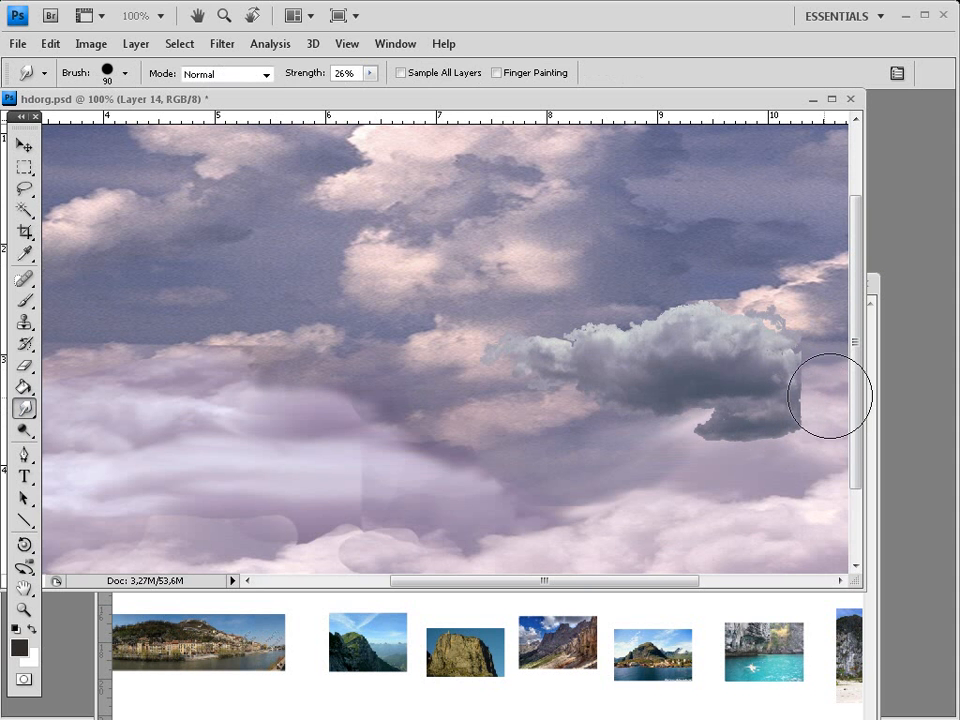
right_click(771, 379)
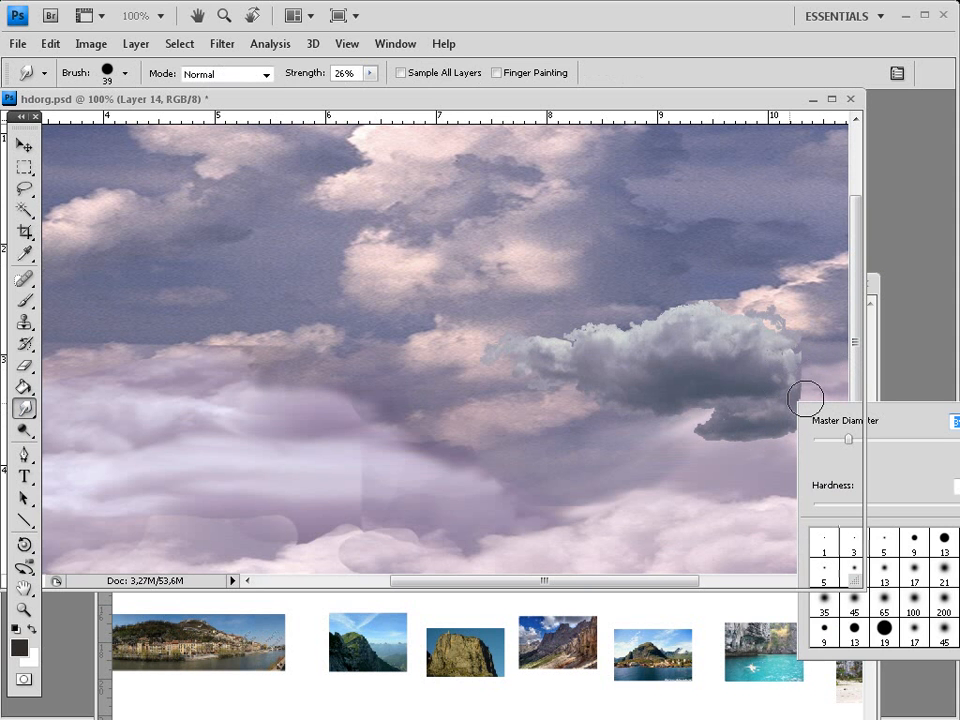
click(803, 394)
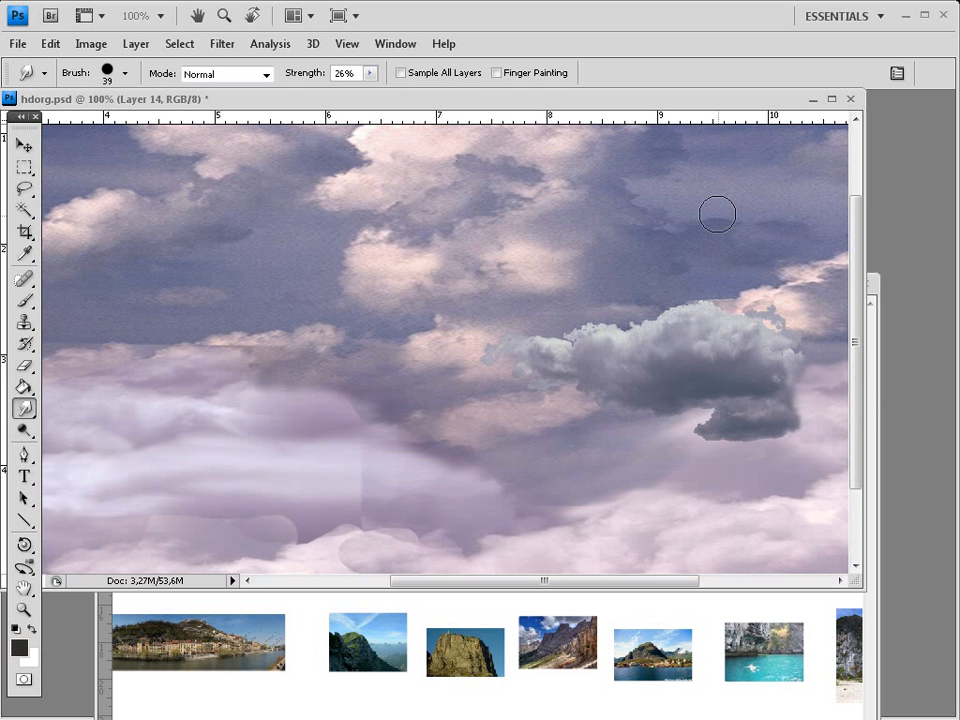
key(ctrl+minus)
key(ctrl+minus)
key(ctrl+minus)
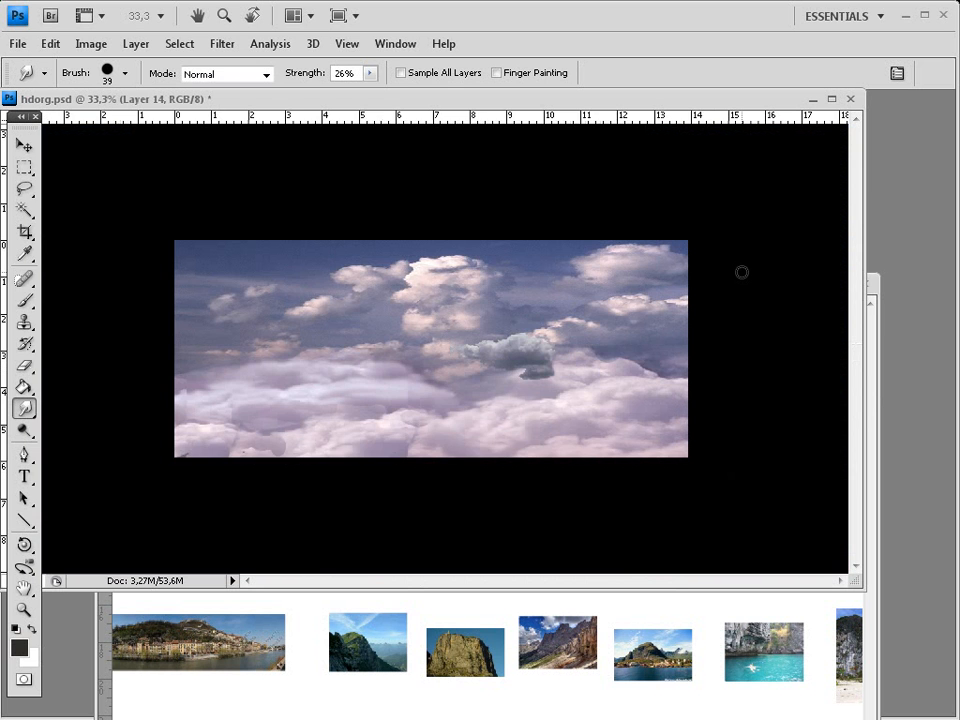
Move the cut-out grey cloud slightly to the right and enlarge it with Free Transform over the pink cloud bank
key(ctrl+plus)
key(ctrl+plus)
key(v)
key(ctrl+minus)
key(ctrl+minus)
key(ctrl+minus)
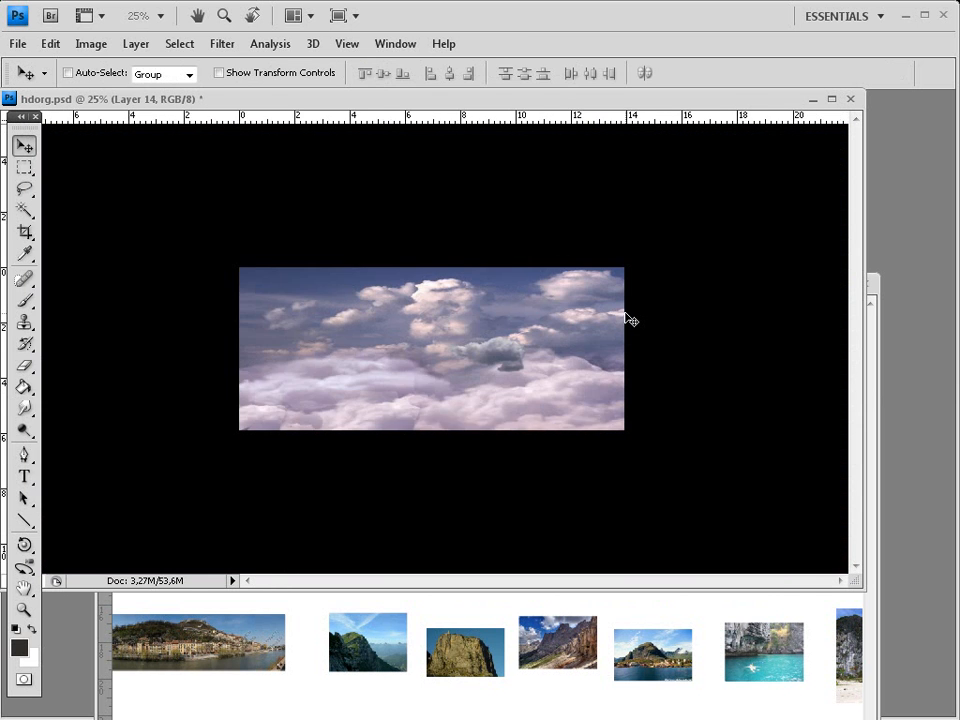
key(ctrl+plus)
key(ctrl+plus)
drag(610, 371, 643, 373)
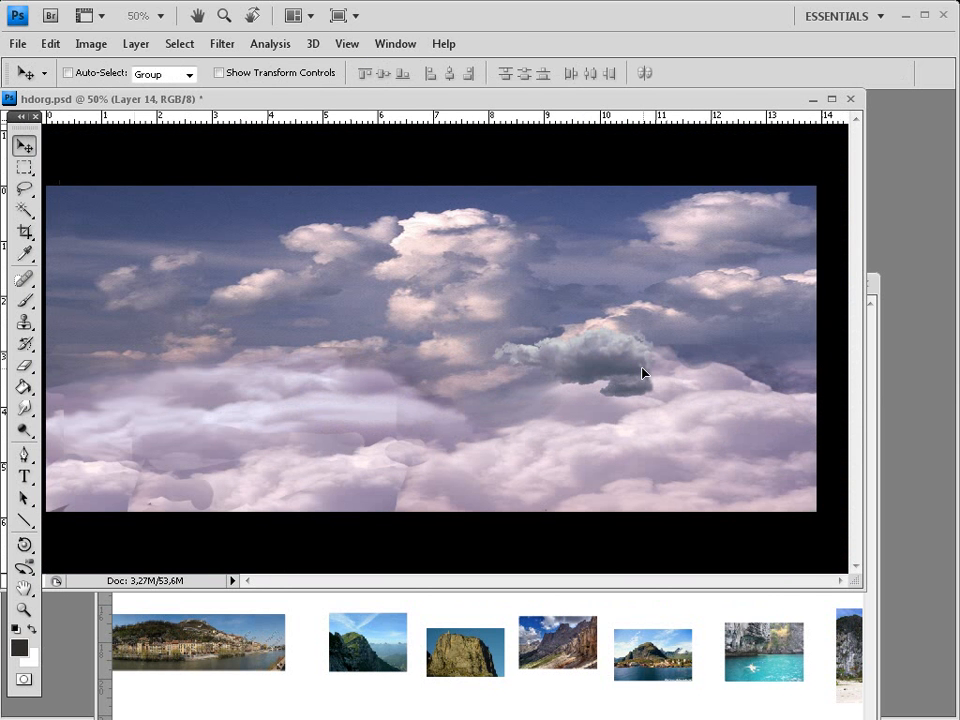
key(ctrl+t)
drag(680, 330, 730, 309)
double_click(688, 352)
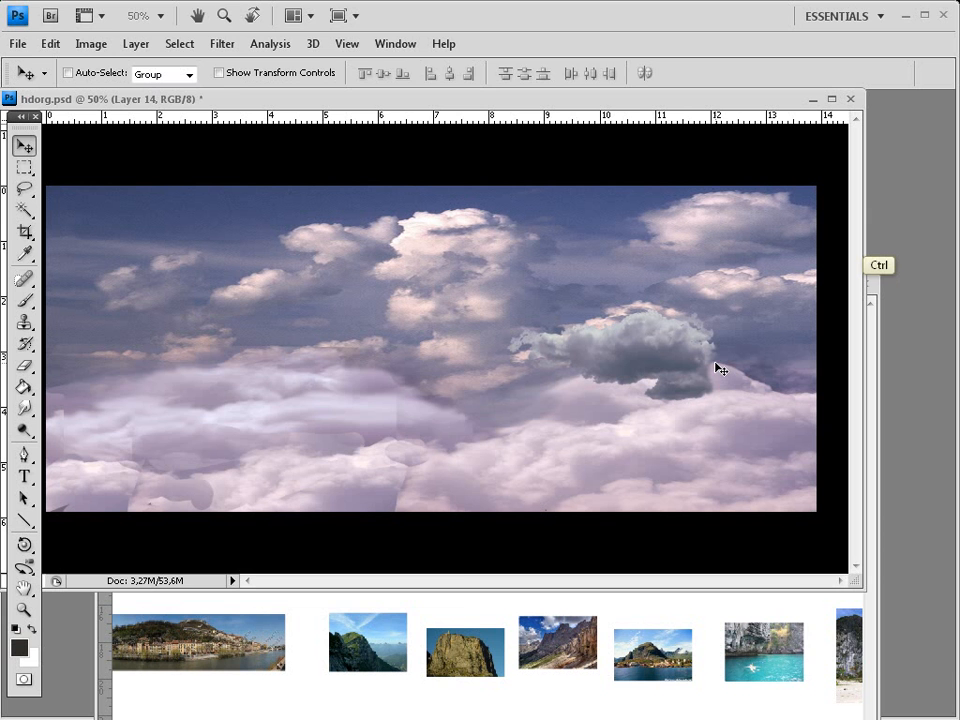
Adjust the grey cloud's Levels with input black at 11 and input white at 229
key(ctrl+l)
drag(945, 337, 275, 294)
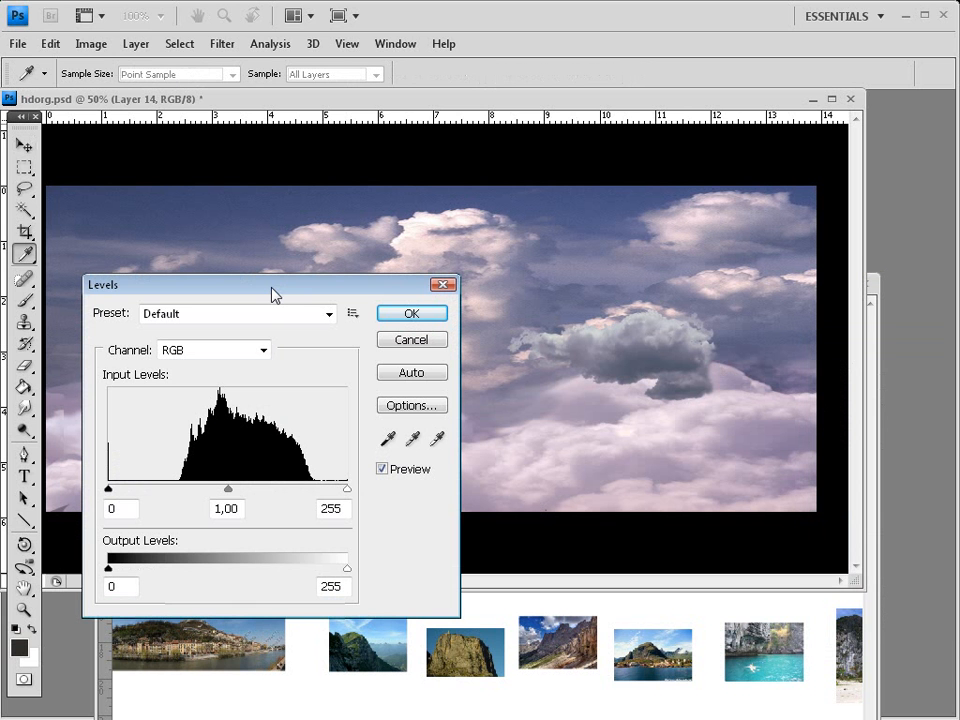
drag(346, 489, 322, 490)
drag(108, 489, 119, 497)
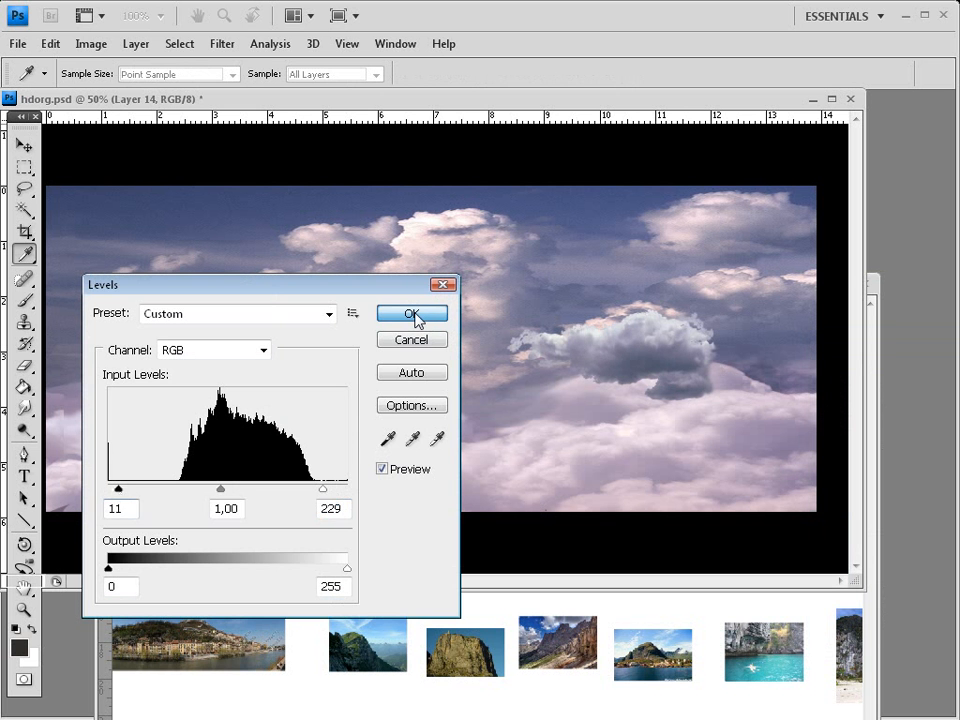
click(412, 314)
key(v)
Warm the cloud's highlights with Color Balance levels of +19, 0 and -12
key(ctrl)
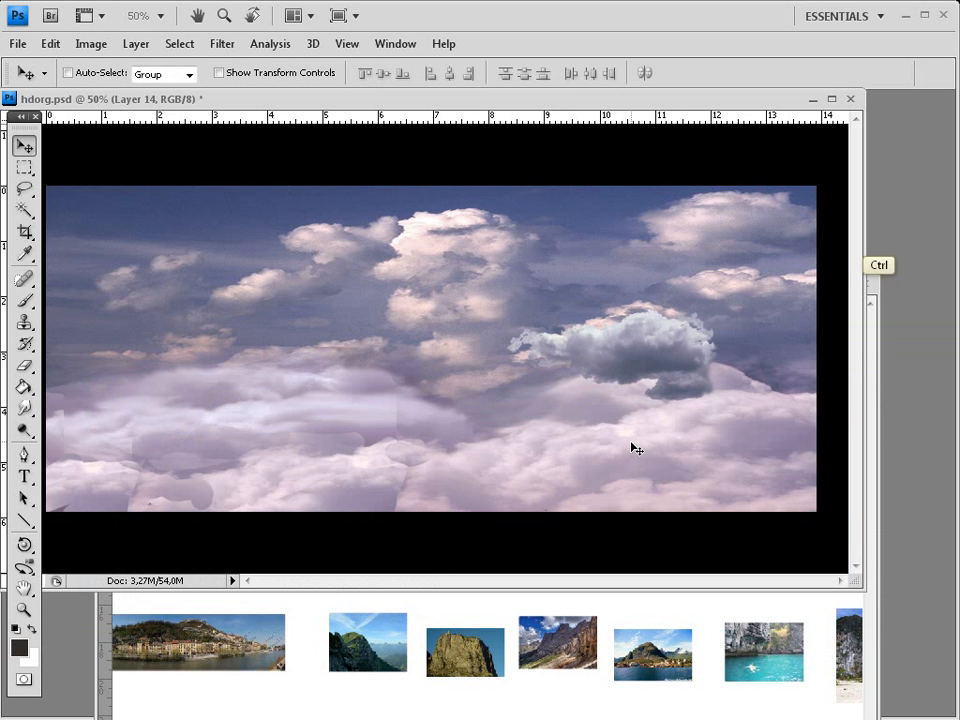
key(ctrl+b)
key(ctrl+3)
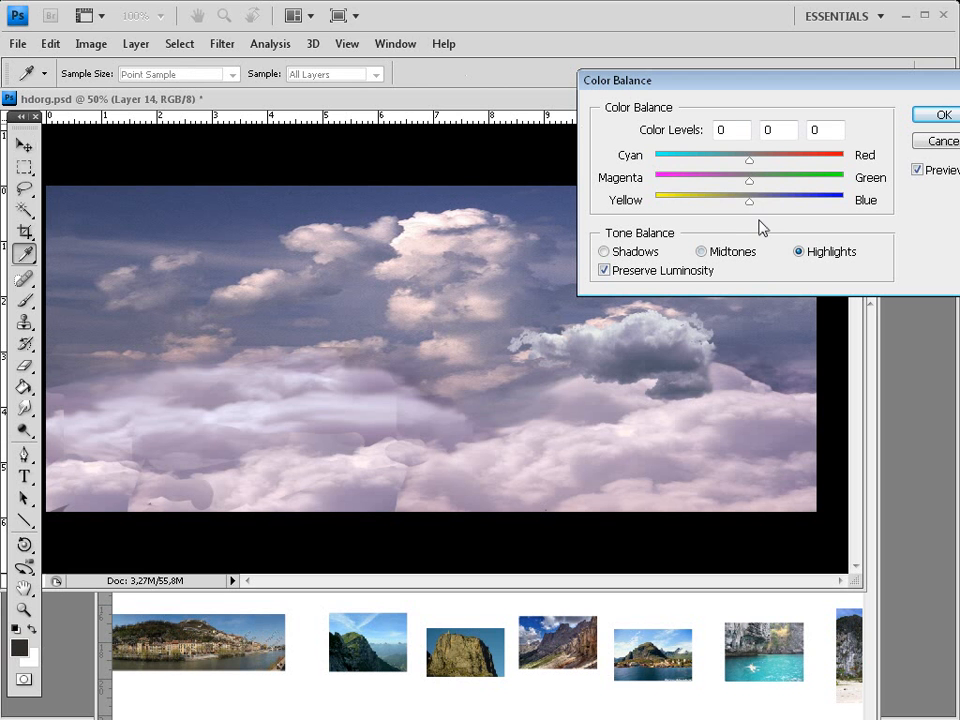
drag(749, 201, 767, 161)
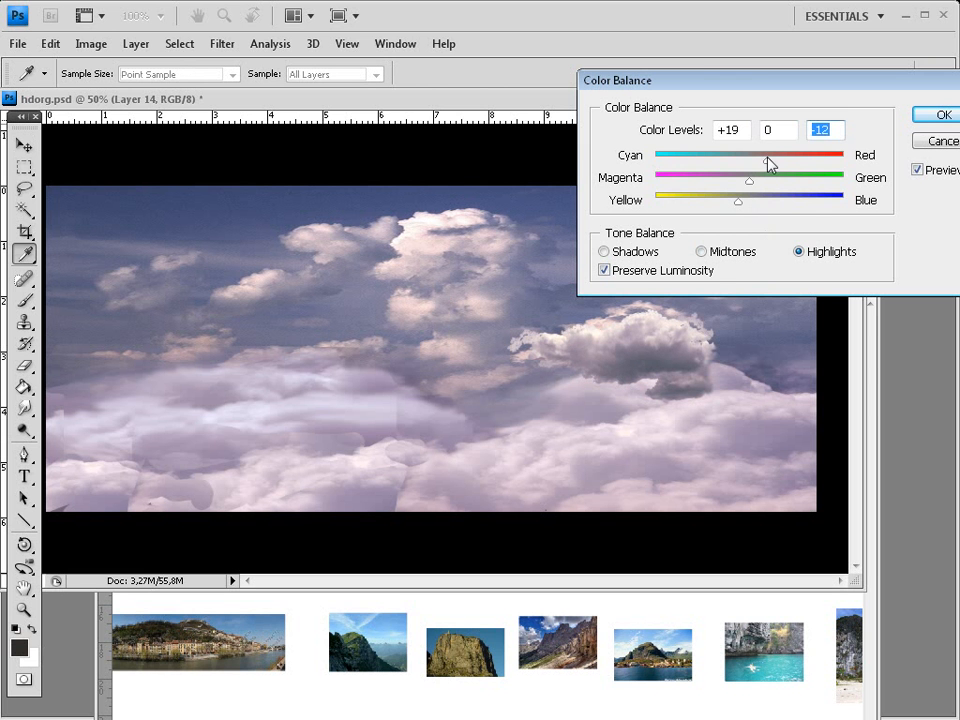
click(947, 119)
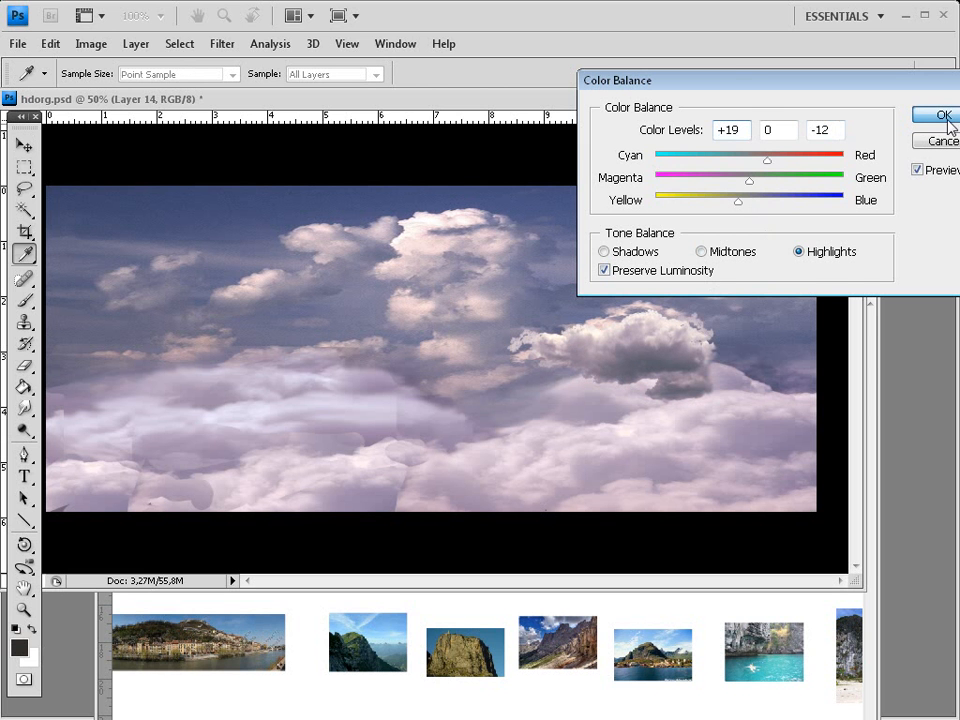
Lower the warmed cloud into the pink cloud bank and scale it to 122.6% in width and height
drag(648, 358, 678, 384)
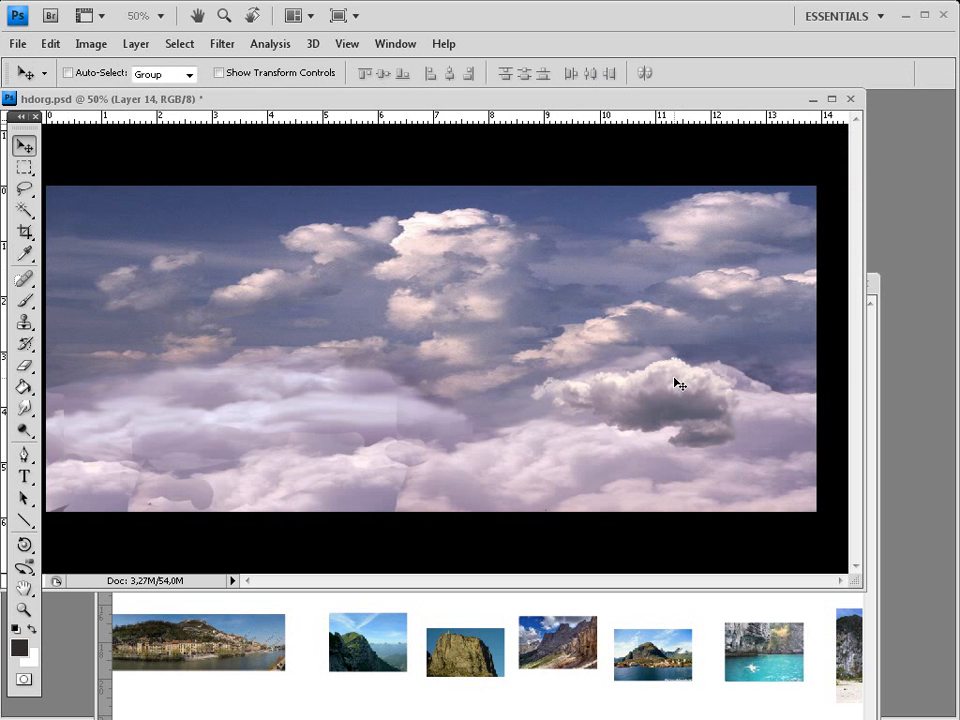
key(ctrl+t)
drag(769, 354, 790, 331)
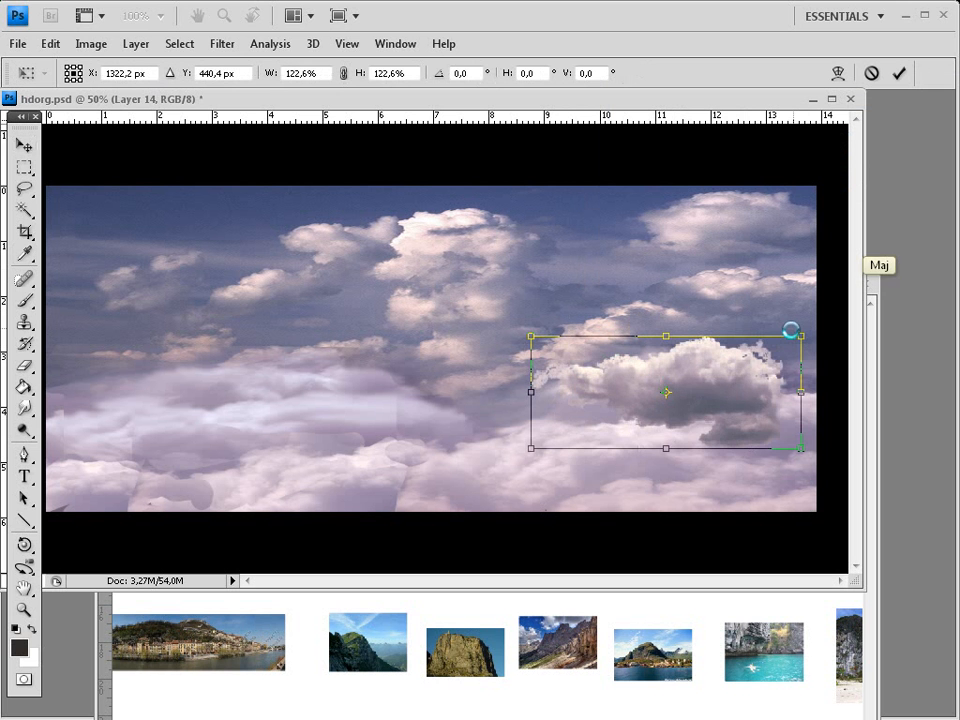
drag(746, 401, 701, 422)
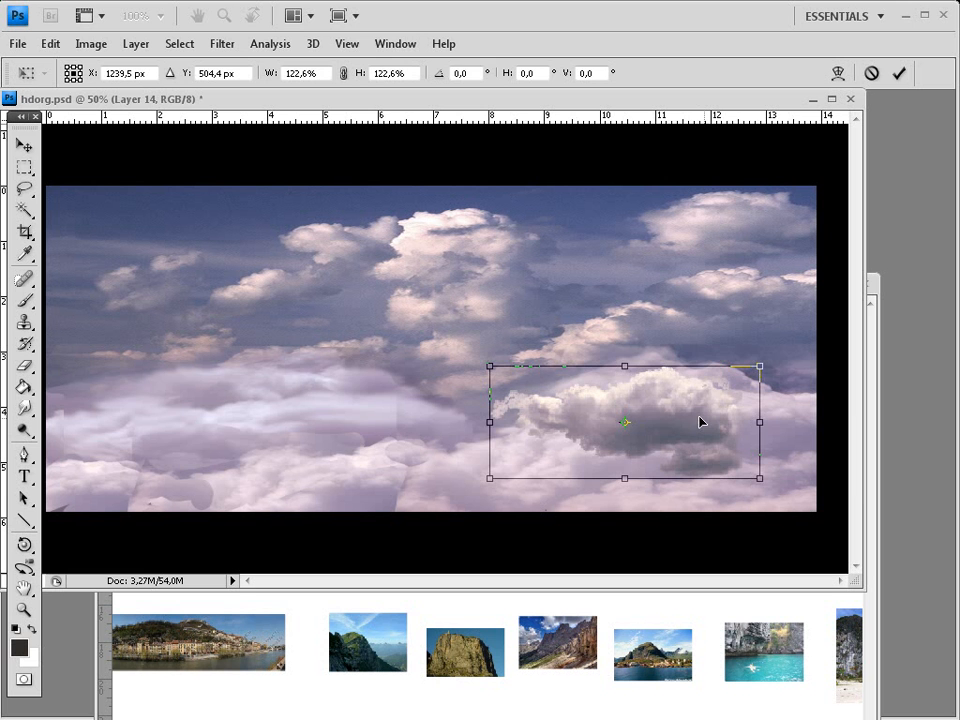
key(Return)
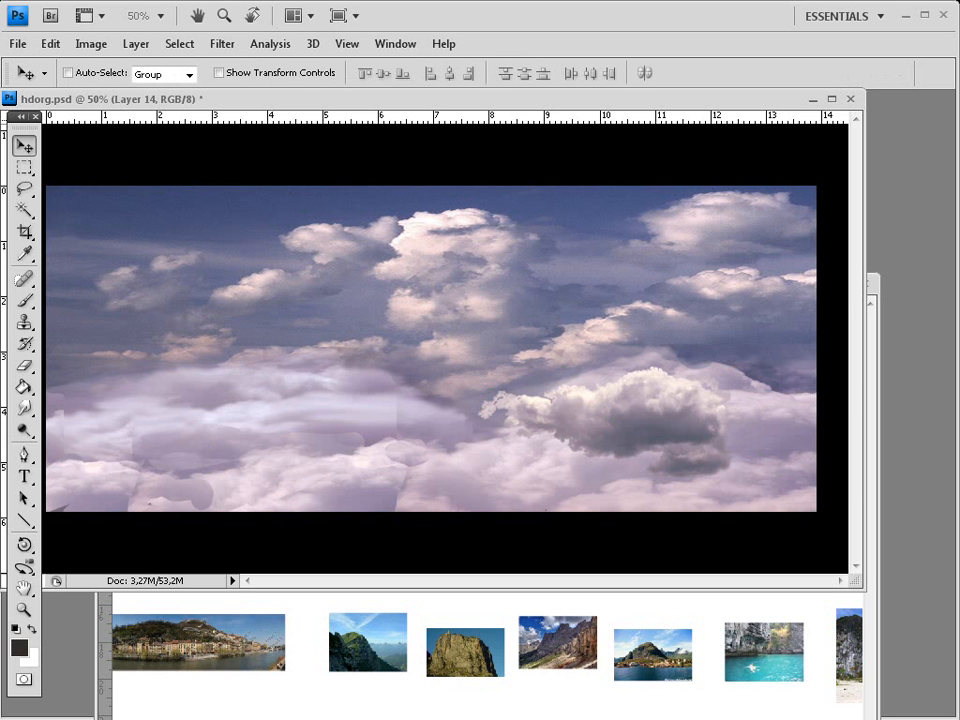
key(ctrl+z)
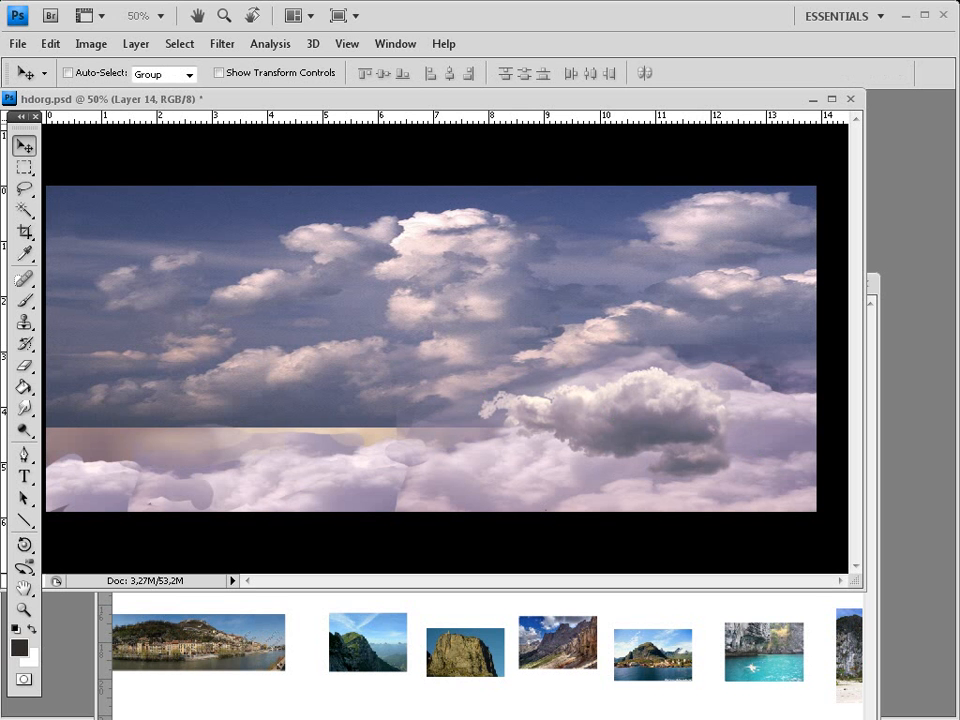
key(ctrl+z)
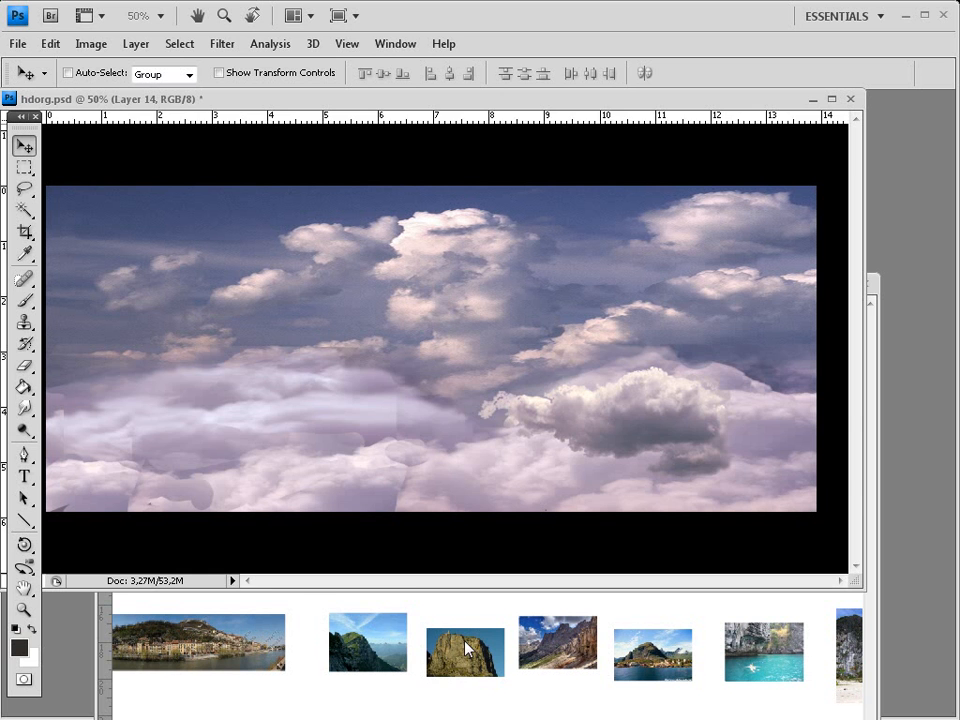
Bring the dark cloud picture from the reference document into hdorg.psd and select the area inside its black frame
click(465, 641)
drag(458, 502, 670, 574)
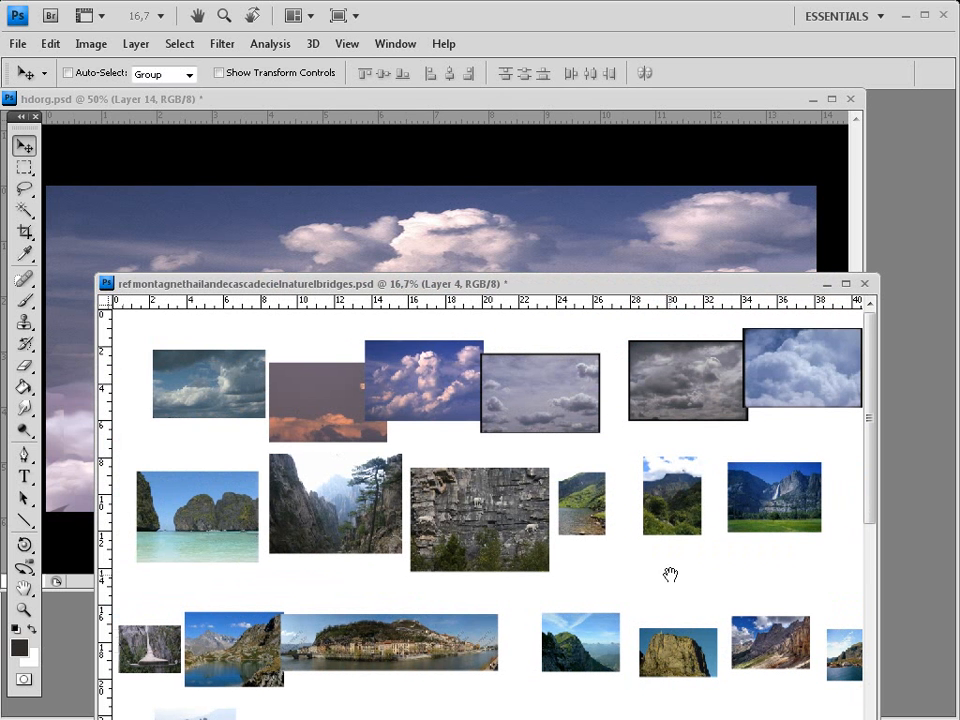
drag(626, 468, 323, 484)
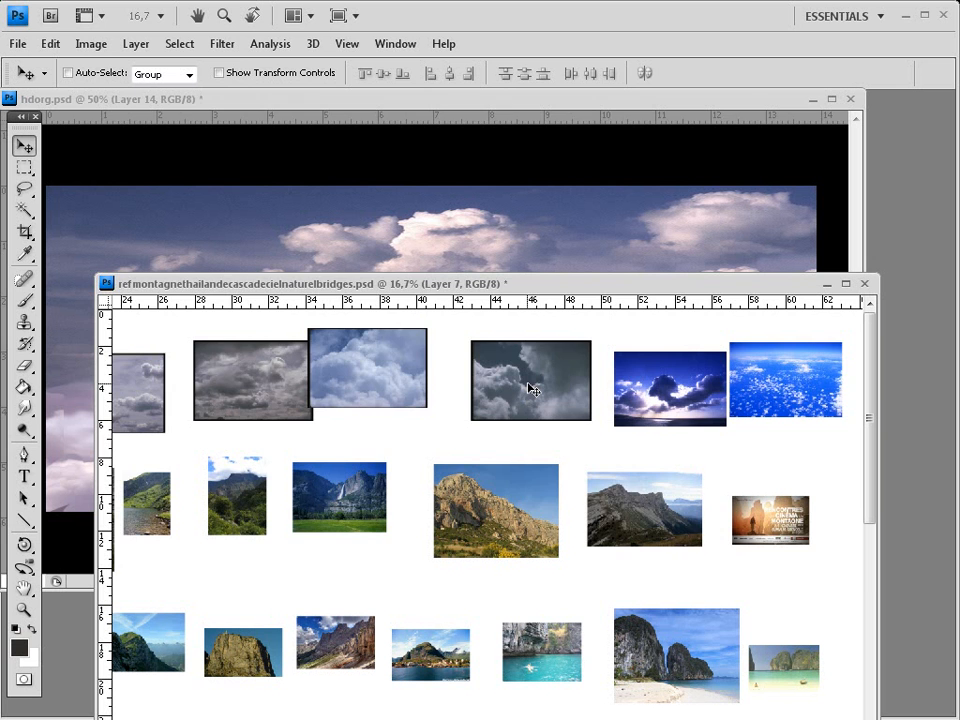
drag(538, 380, 312, 361)
key(m)
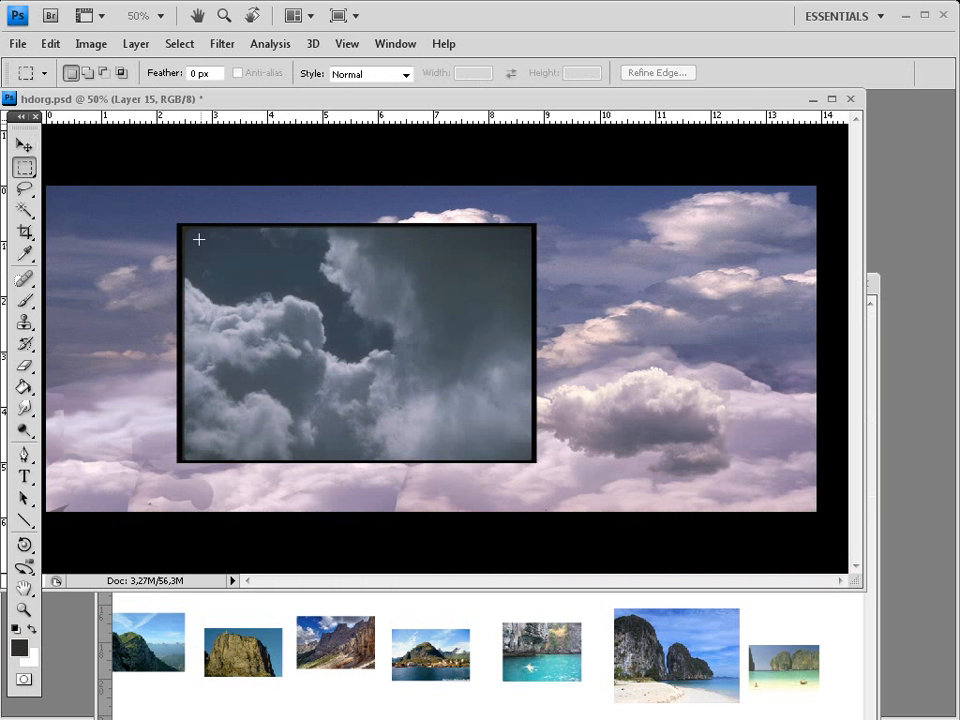
drag(199, 240, 527, 455)
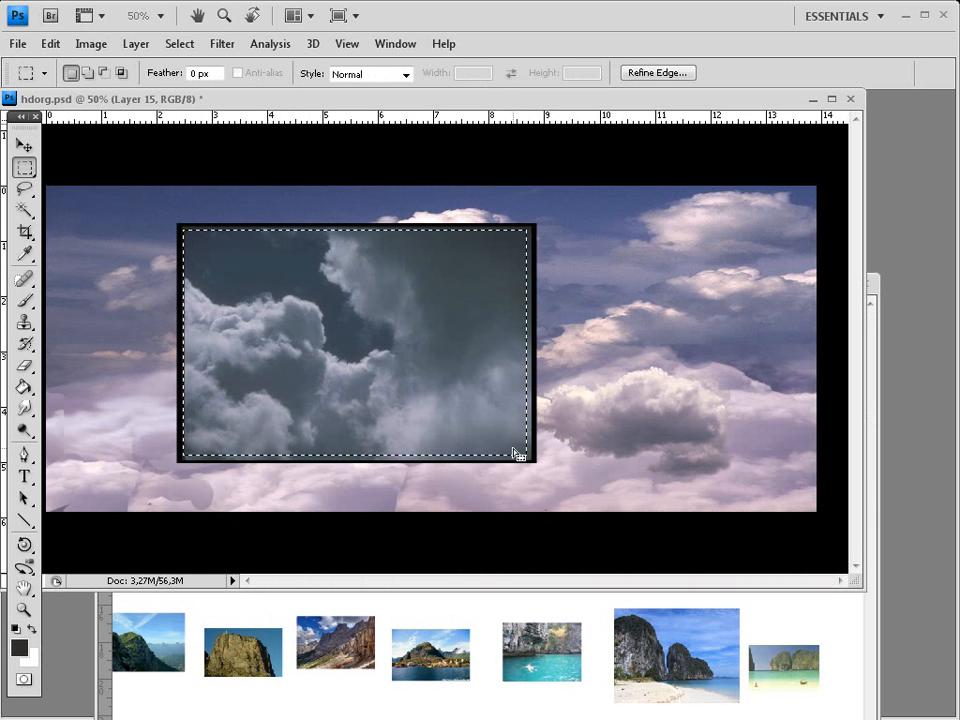
key(Delete)
key(Return)
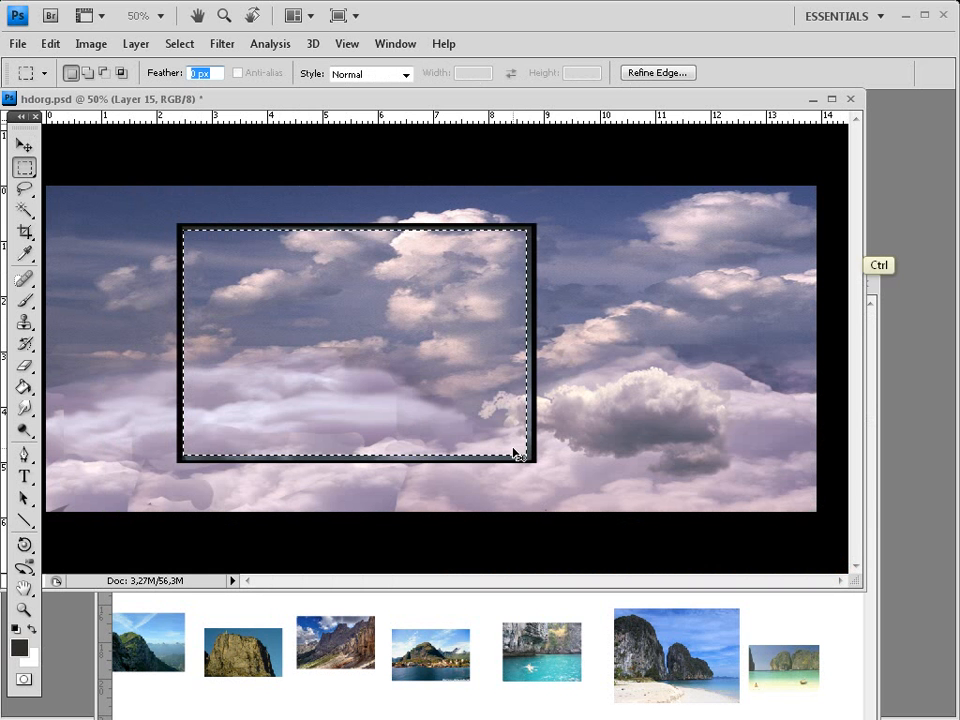
key(Delete)
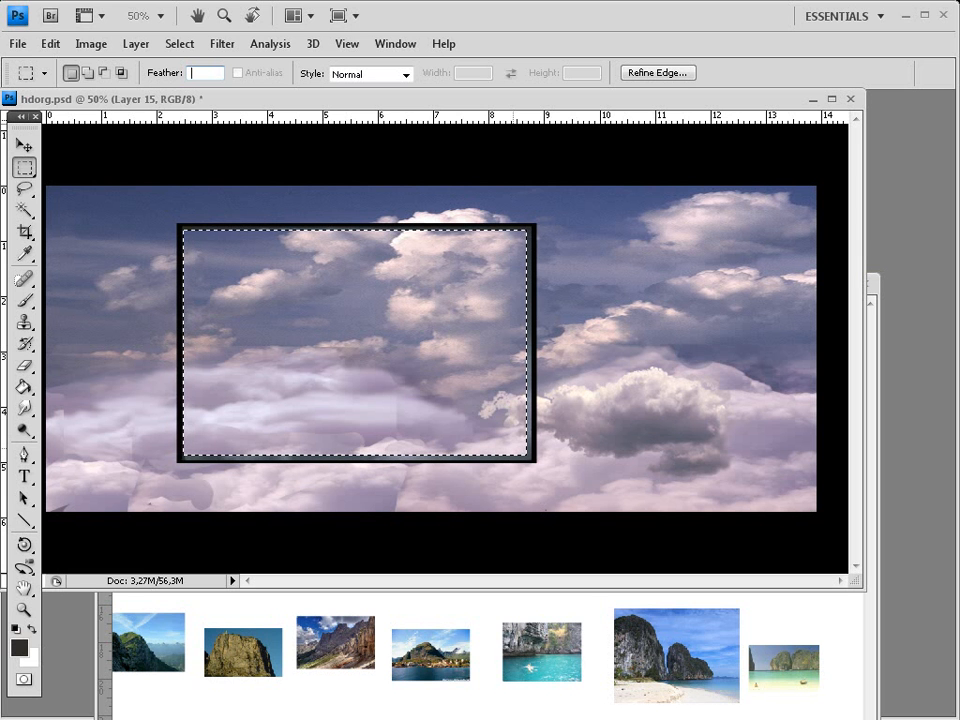
key(ctrl+z)
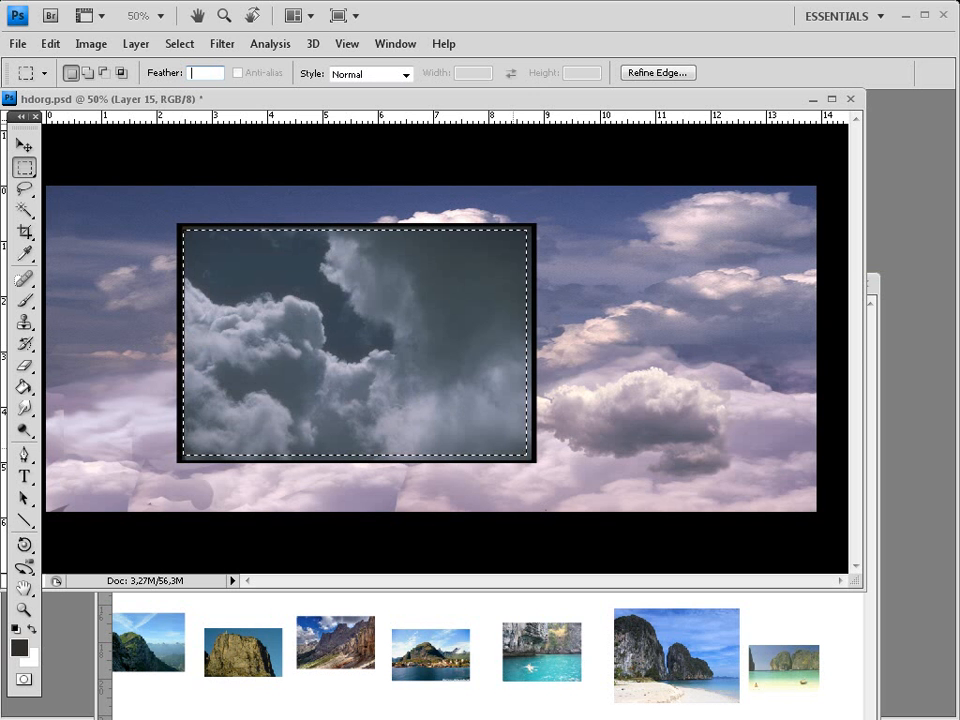
key(Delete)
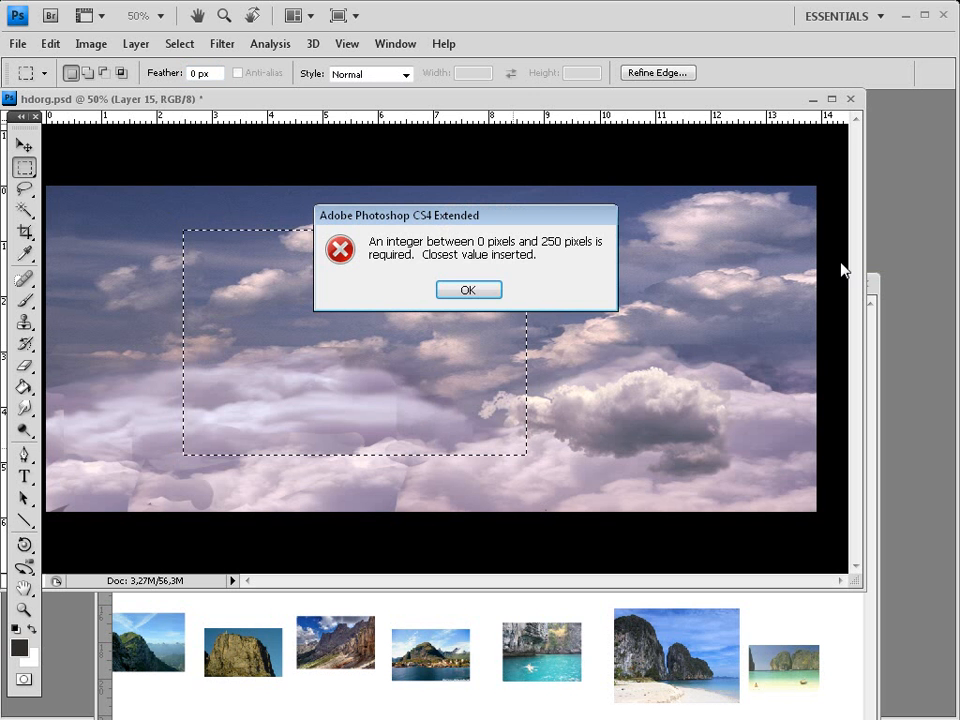
click(466, 290)
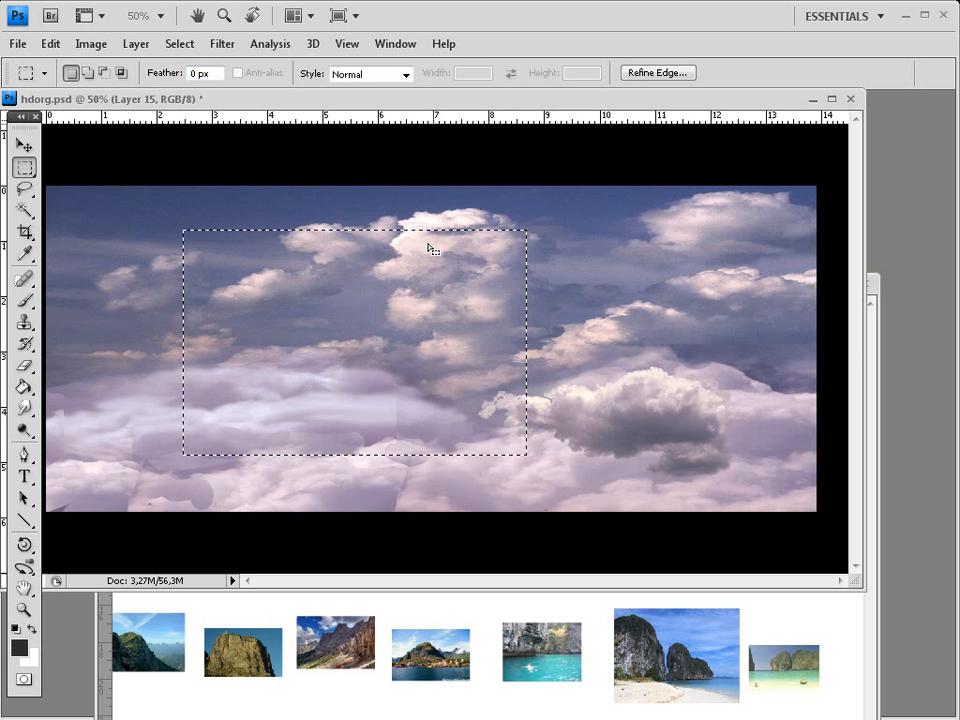
key(ctrl+z)
key(ctrl)
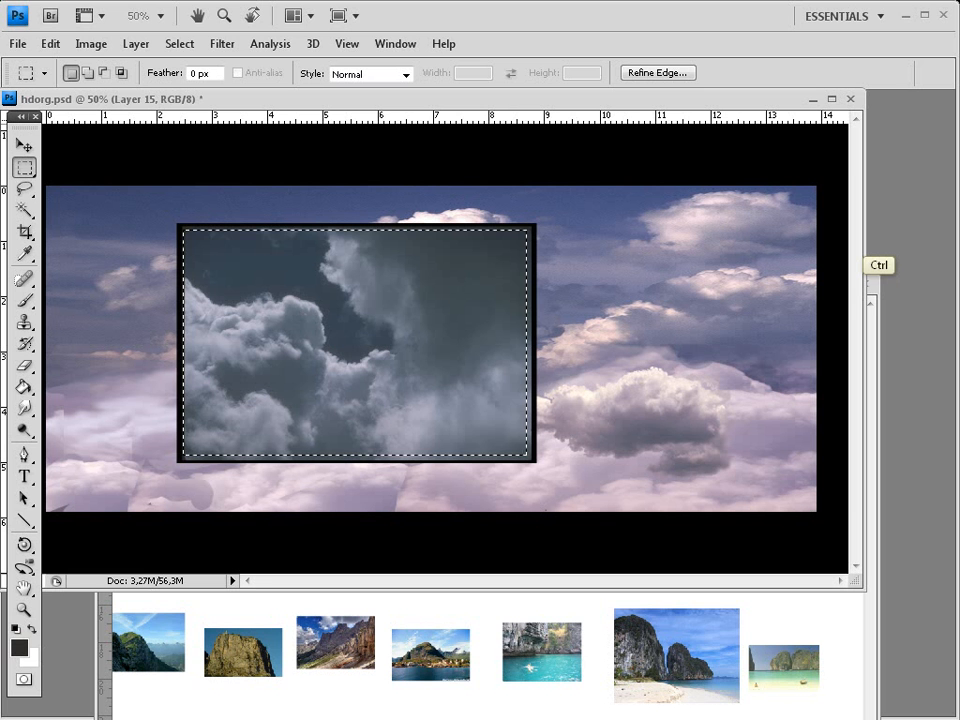
Copy the selected picture area to its own layer, remove the framed original and place the copy behind the lower-left pink clouds
key(ctrl+j)
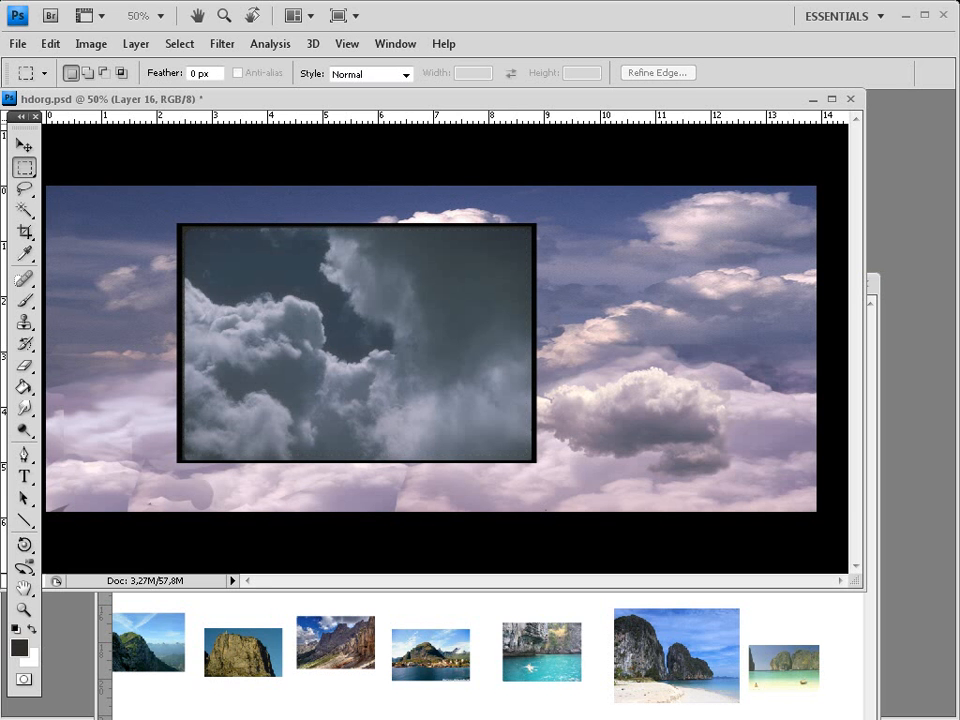
key(Delete)
click(25, 146)
drag(318, 369, 267, 378)
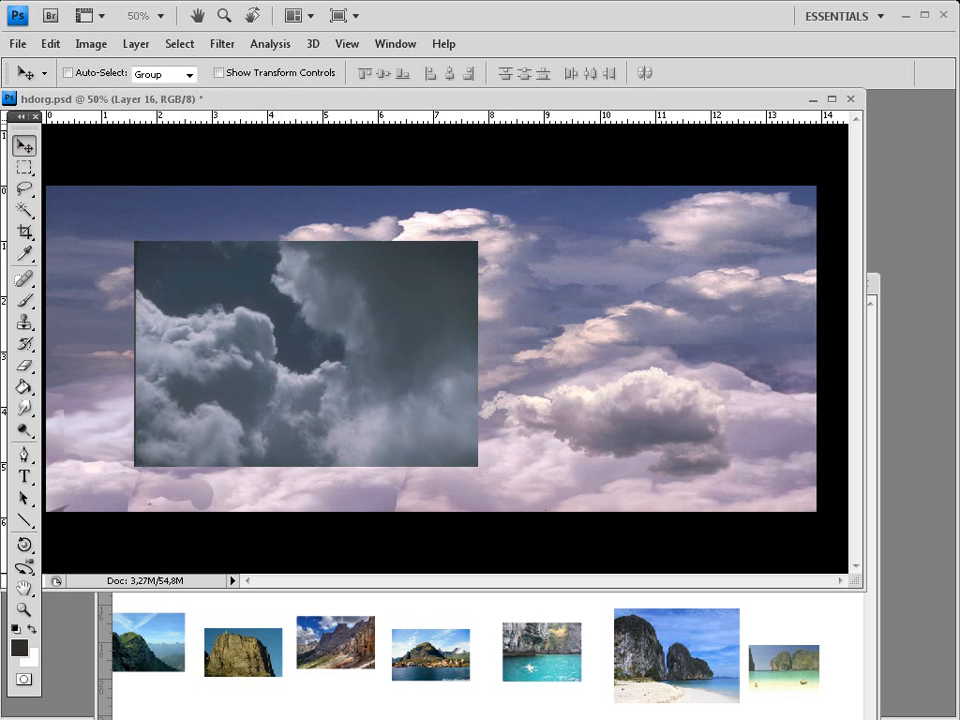
drag(435, 290, 301, 484)
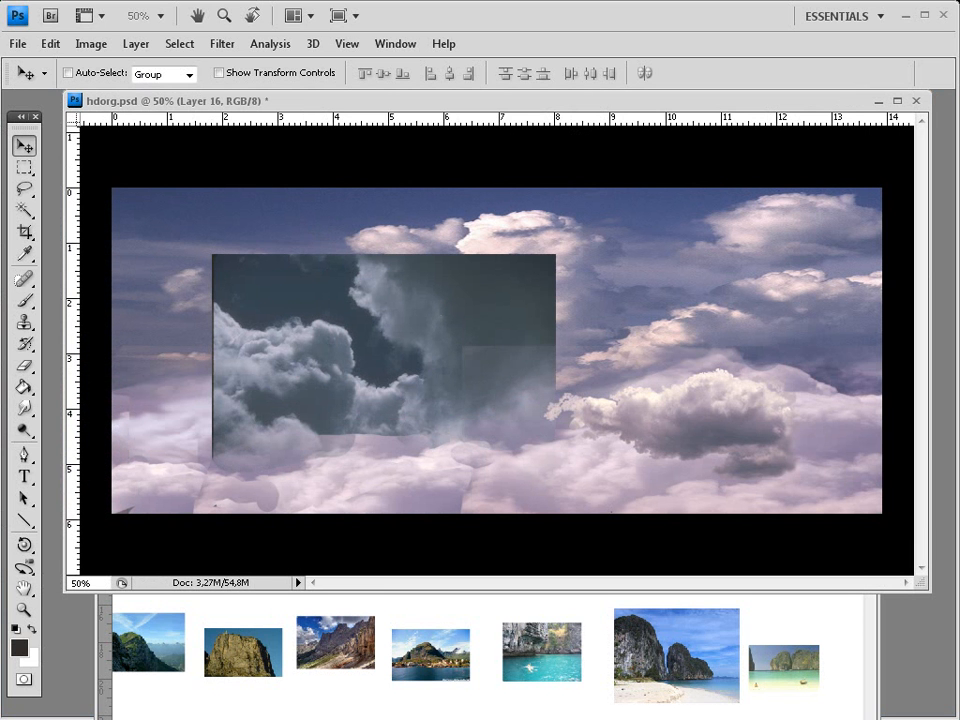
Flip the cut-out grey cloud on Layer 14 horizontally and reposition it over the pink cloud bank on the right
ctrl+click(745, 398)
key(ctrl+plus)
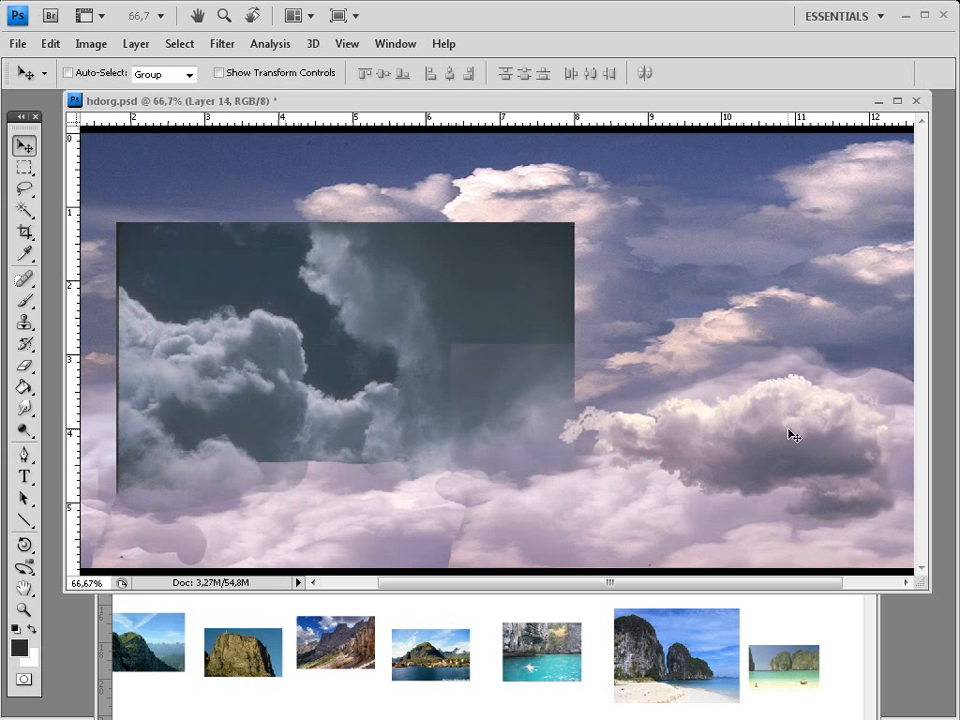
drag(793, 435, 697, 438)
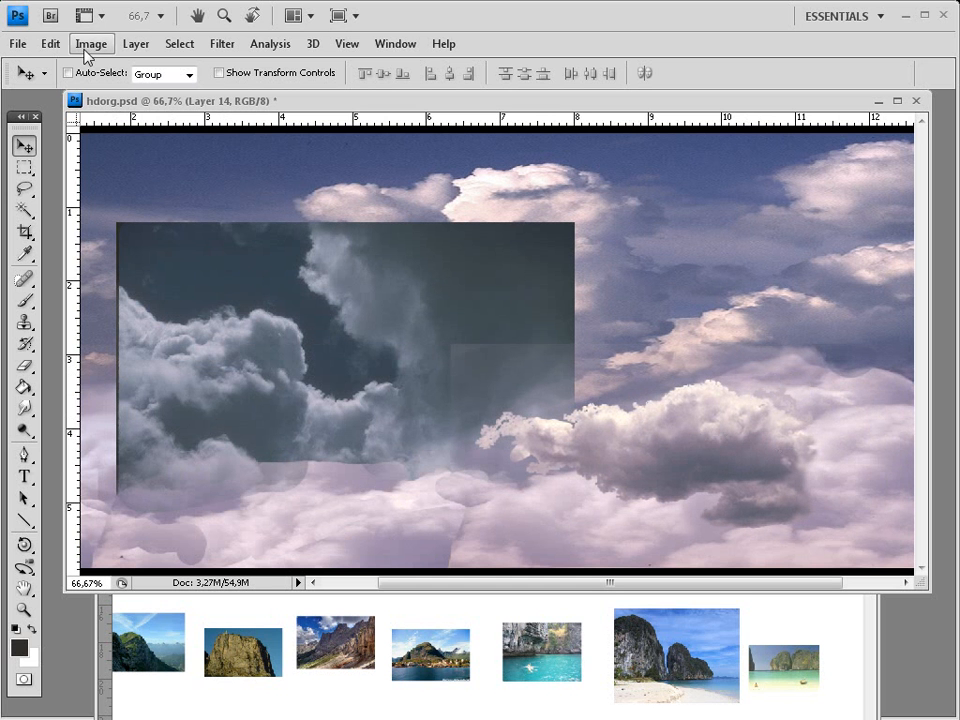
click(50, 43)
mouse_move(198, 398)
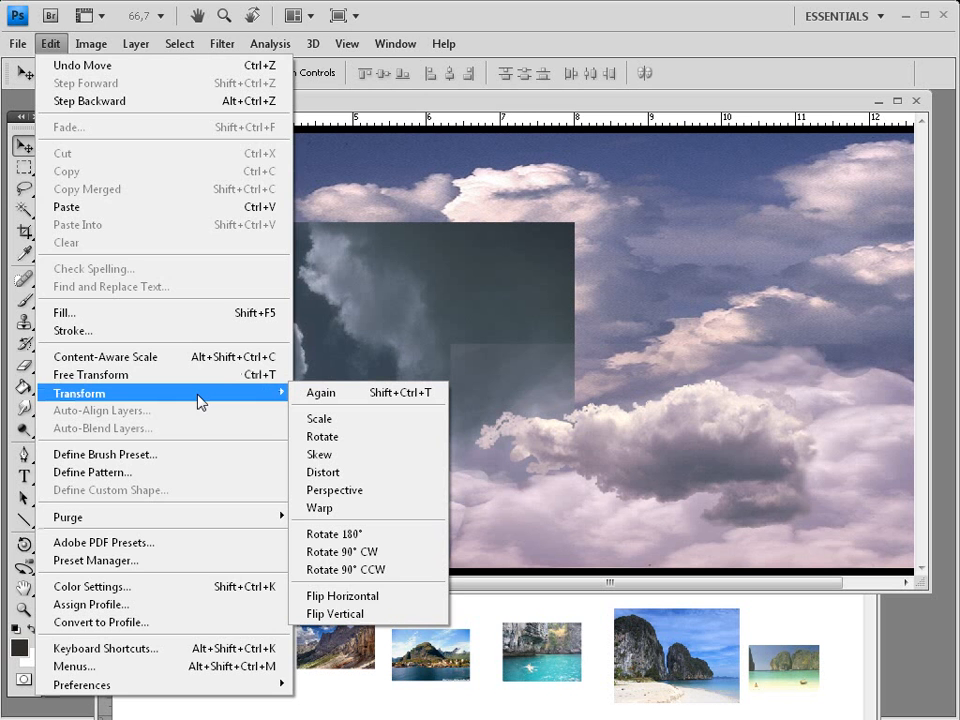
click(342, 595)
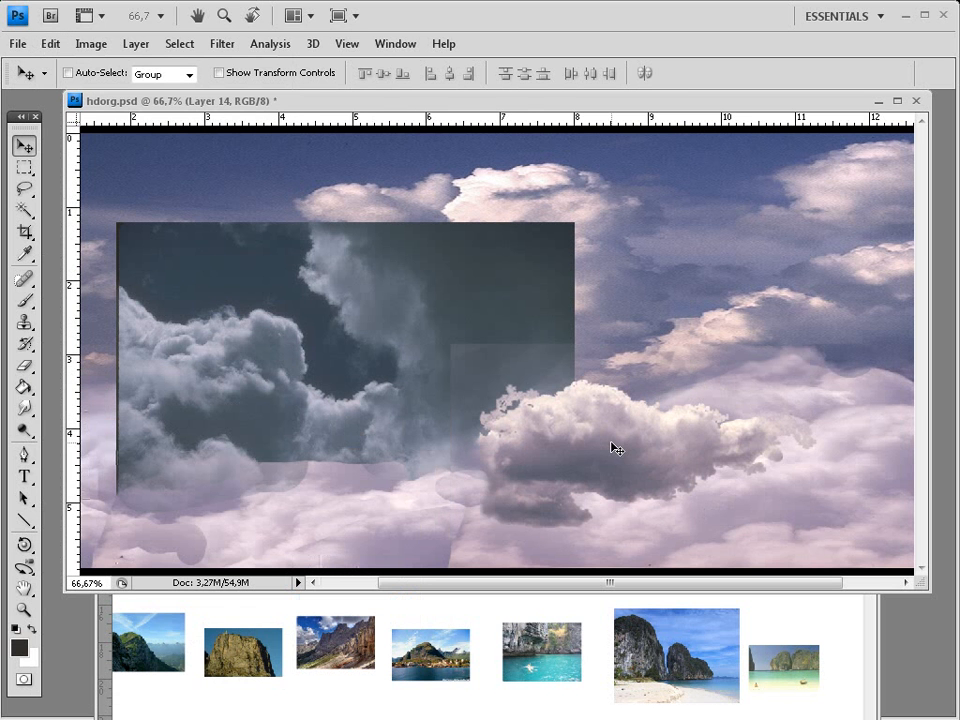
drag(617, 450, 751, 460)
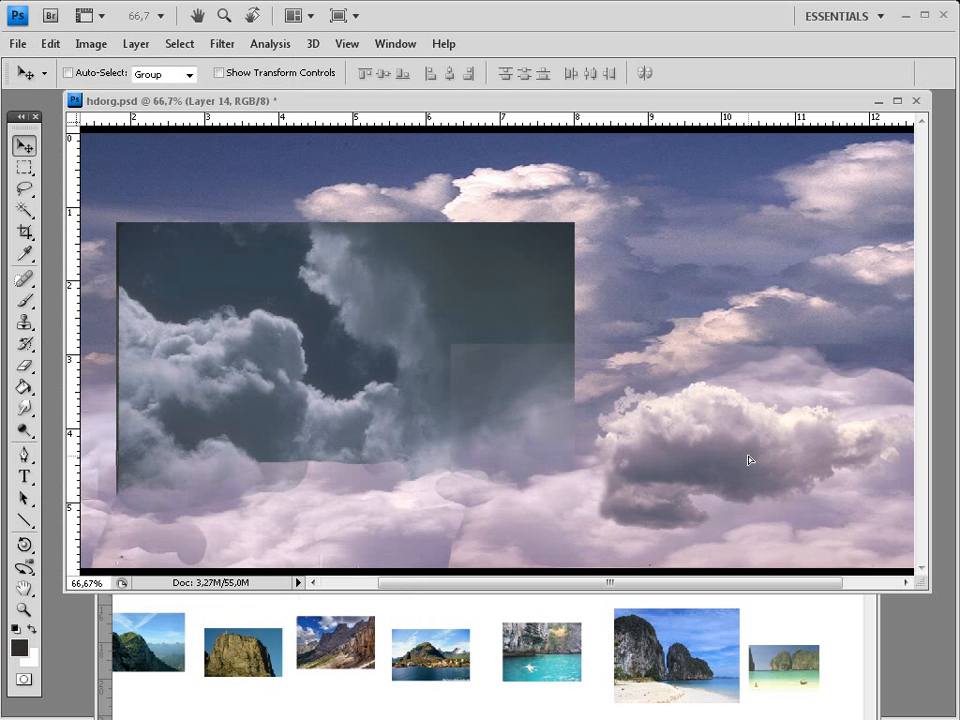
Warp the flipped cloud, pulling its left side outward and its lower edge slightly upward
click(50, 45)
mouse_move(157, 395)
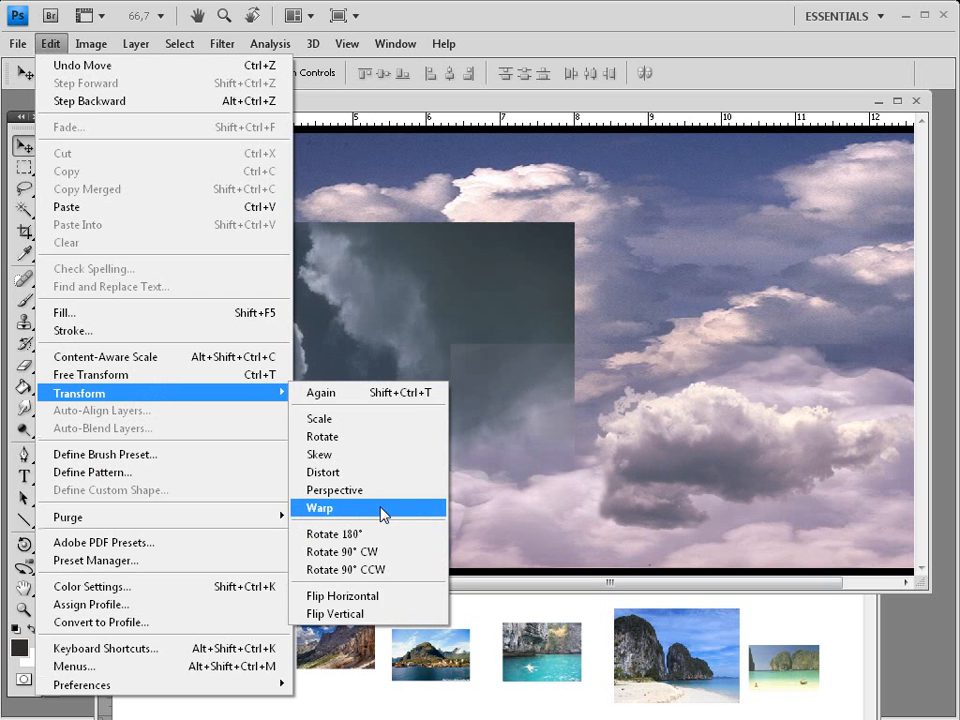
click(383, 511)
drag(601, 471, 572, 472)
drag(697, 530, 659, 516)
drag(526, 487, 625, 485)
drag(603, 442, 583, 450)
key(Return)
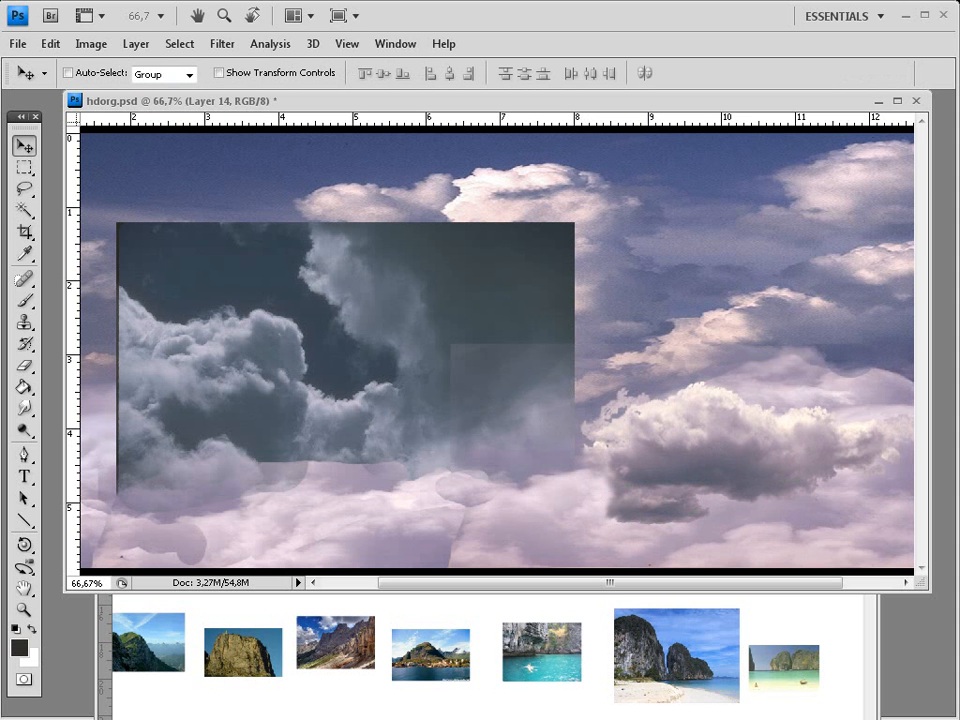
Move the dark cloud picture up and left, and fade the Layer 11 copy cloud edge overlapping it with the Eraser at 35% opacity
drag(285, 282, 257, 236)
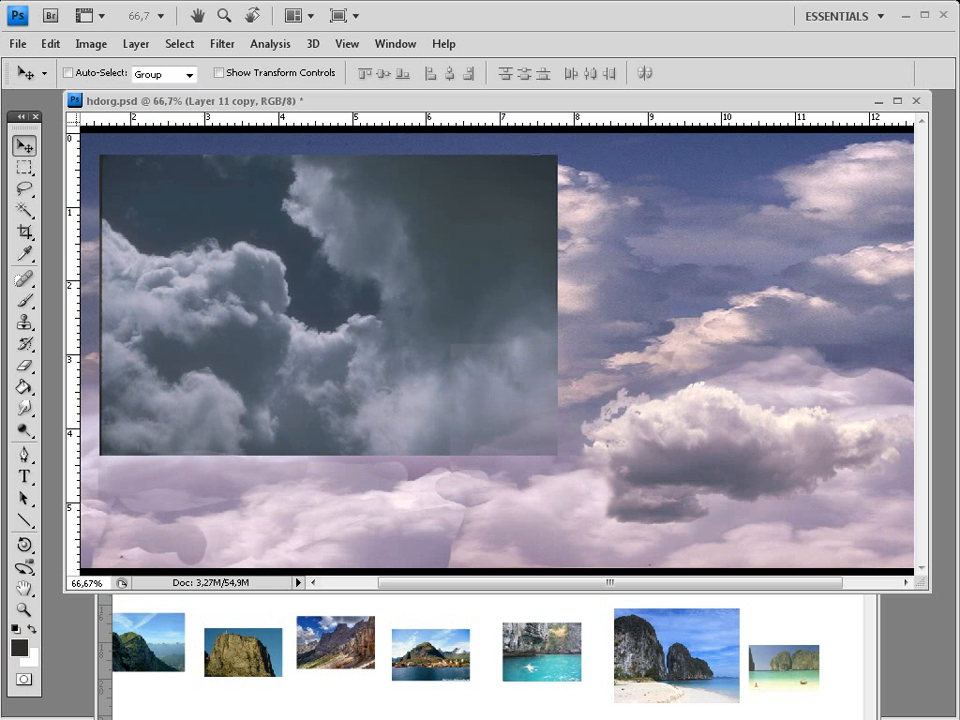
click(25, 368)
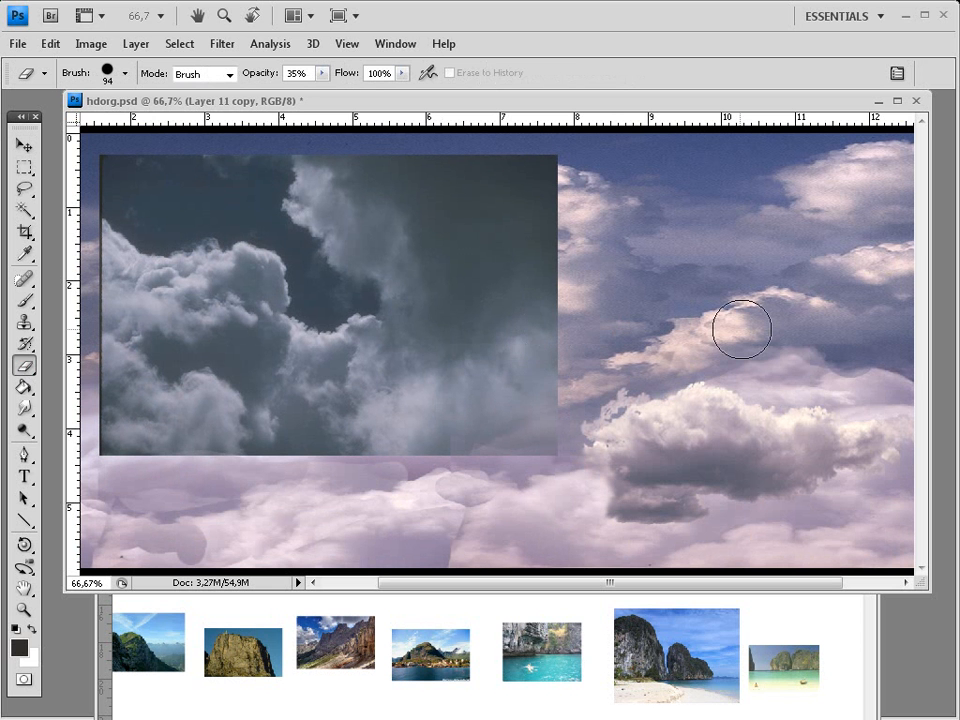
mouse_move(741, 329)
mouse_down()
mouse_move(514, 360)
mouse_move(488, 384)
mouse_up()
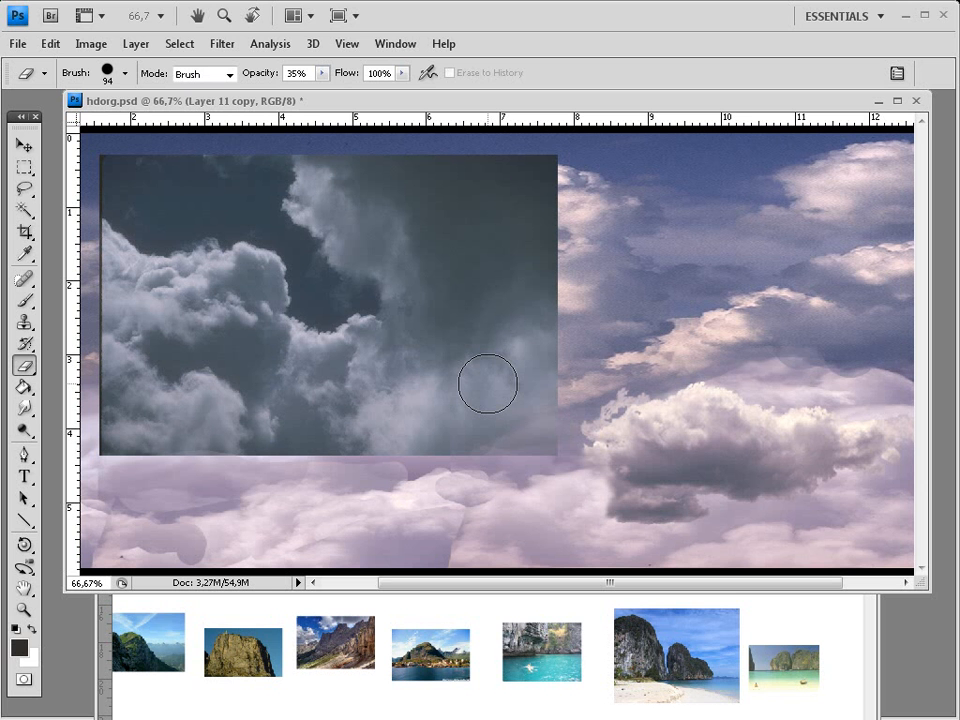
Squash the dark cloud picture on Layer 16 to 61.2% height and lower it so its base sits behind the pink clouds
ctrl+click(488, 384)
key(v)
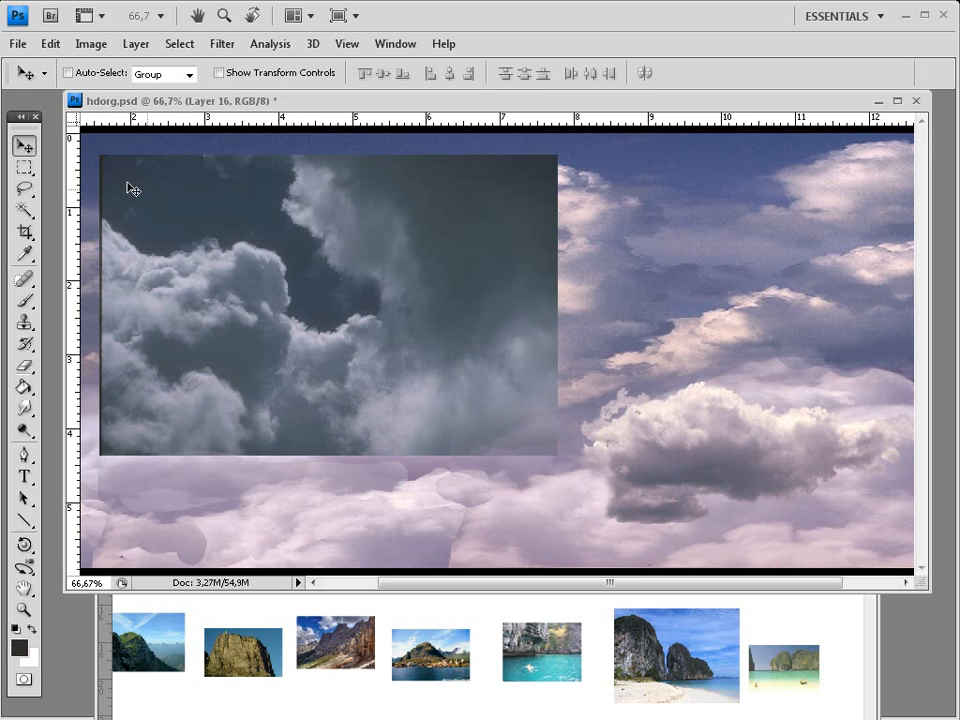
key(ctrl)
key(ctrl+t)
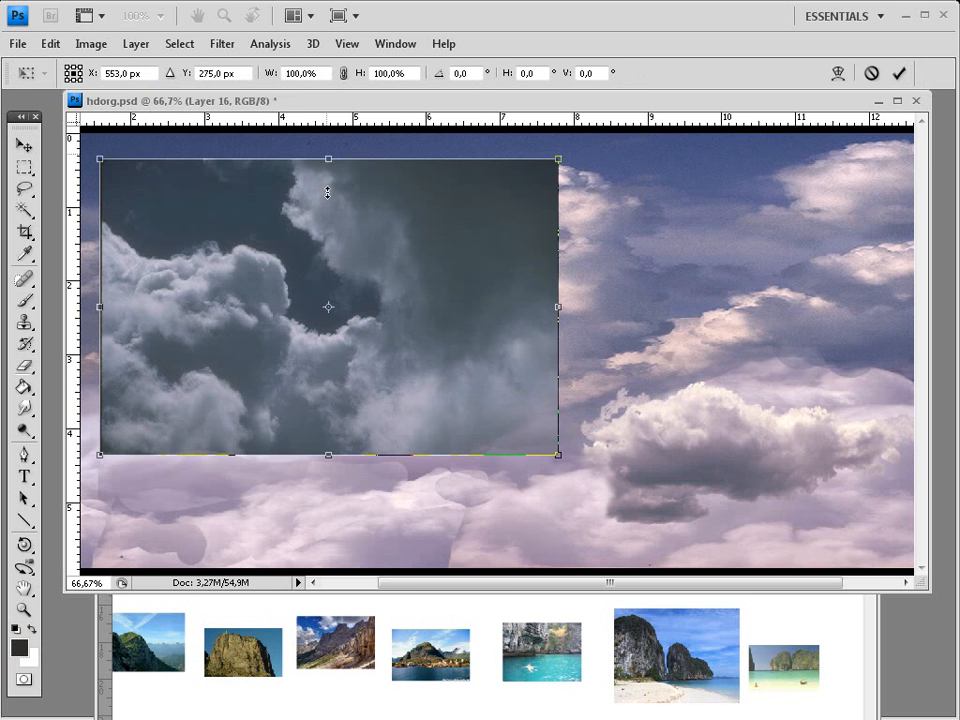
drag(328, 160, 328, 272)
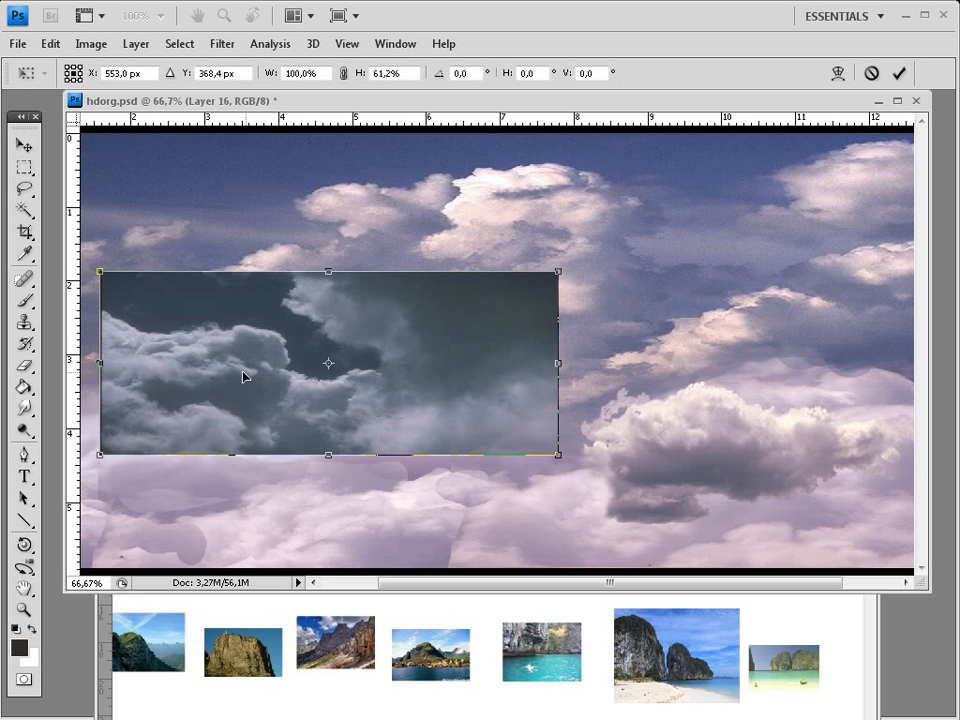
drag(243, 376, 279, 429)
key(Return)
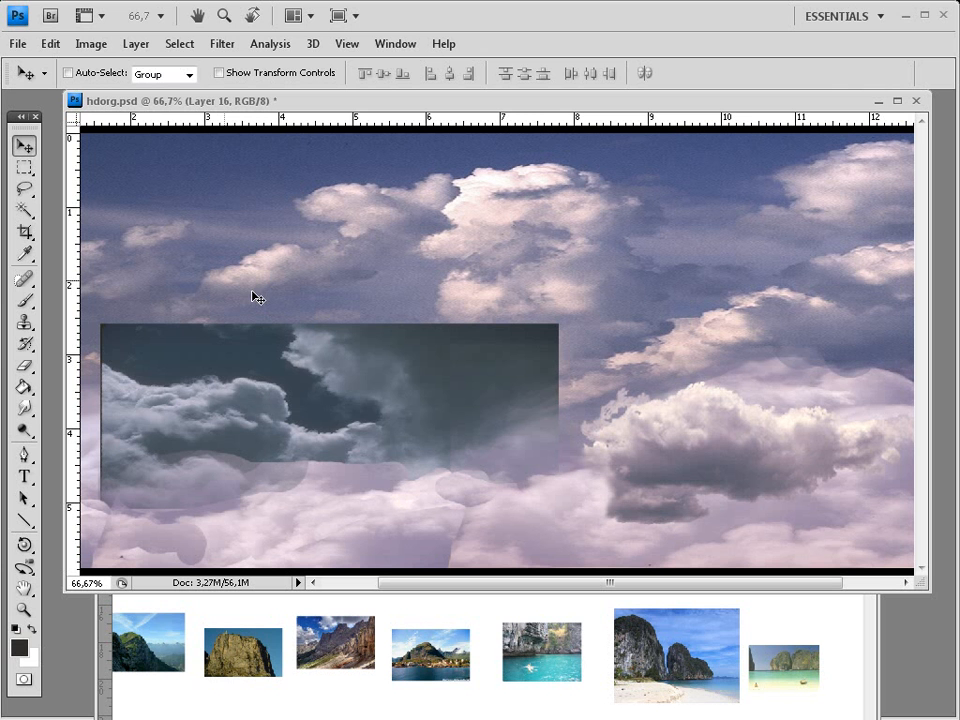
Erase the dark sky above and to the right of the Layer 16 clouds, raising the Eraser's opacity from 35% to 100%
click(24, 365)
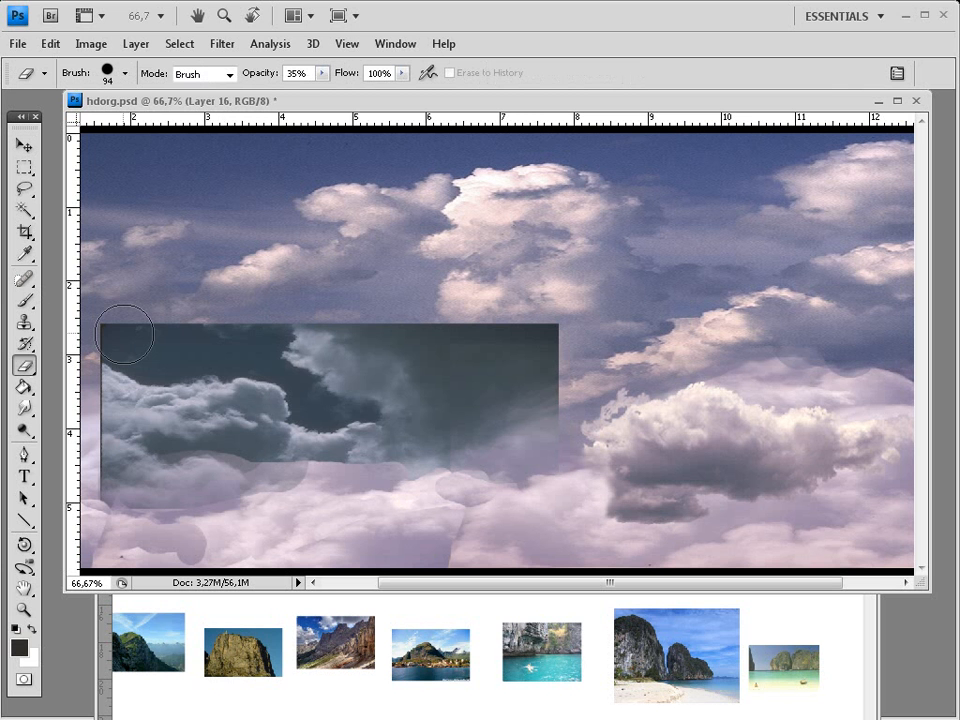
mouse_move(125, 333)
mouse_down()
mouse_move(182, 350)
mouse_move(382, 327)
mouse_move(346, 328)
mouse_up()
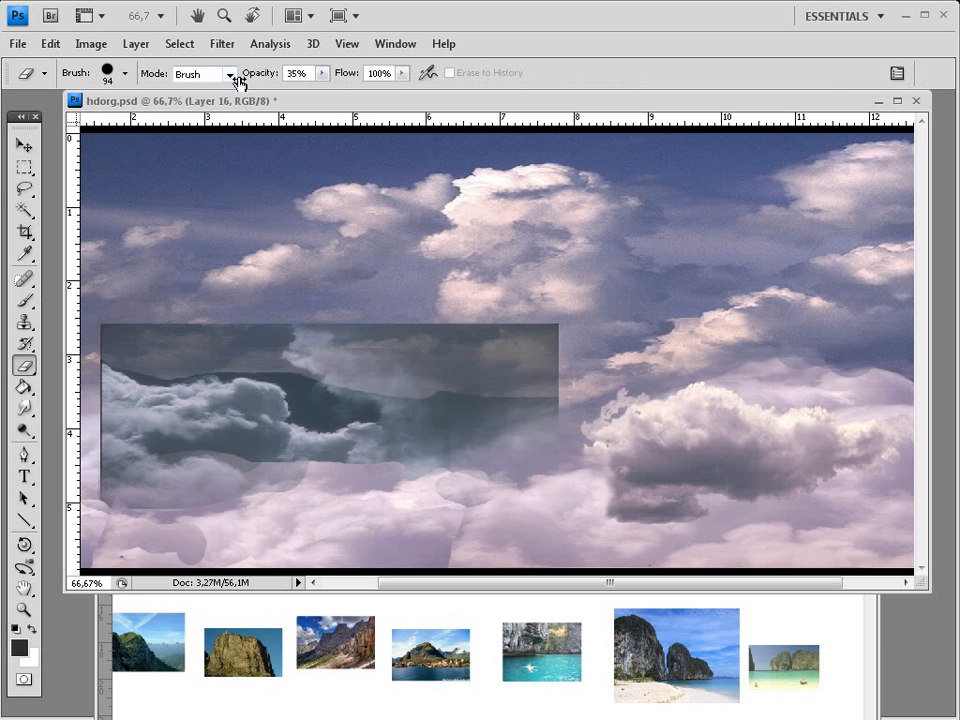
drag(322, 73, 420, 103)
drag(120, 345, 343, 360)
click(343, 360)
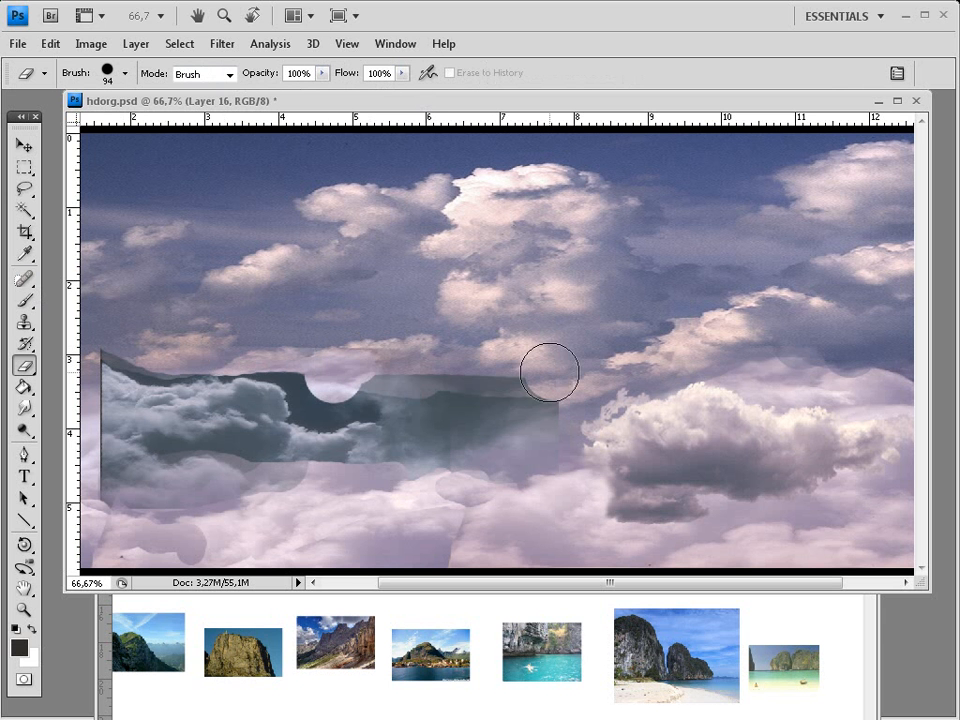
mouse_move(549, 372)
mouse_down()
mouse_move(383, 380)
mouse_move(335, 395)
mouse_up()
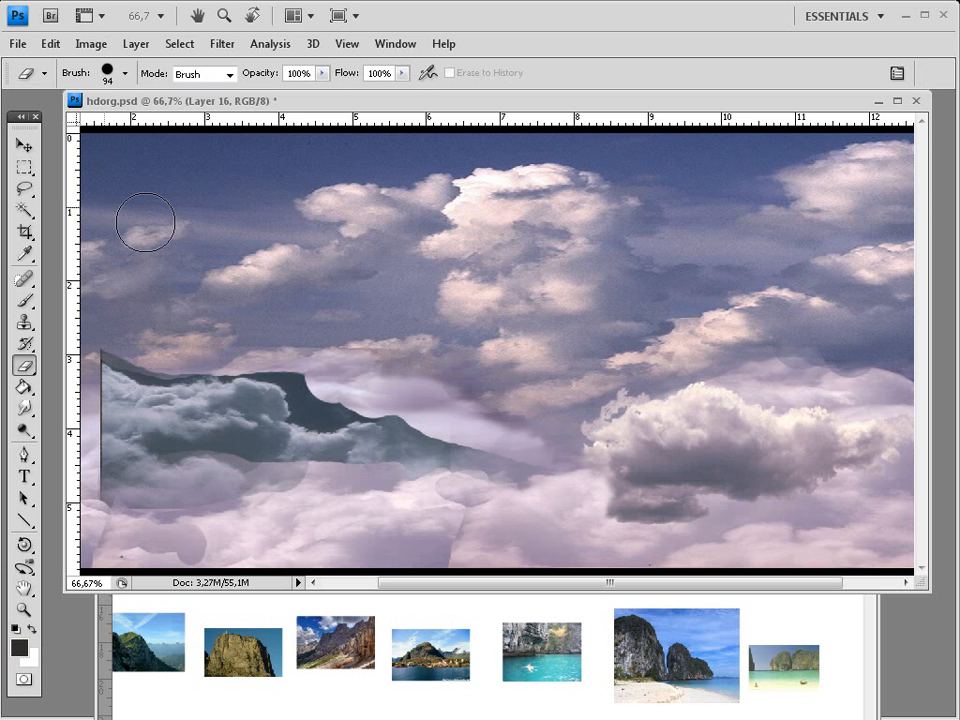
Select the remaining dark sky along the top of the Layer 16 clouds with the Magic Wand, delete it and deselect
key(w)
click(131, 363)
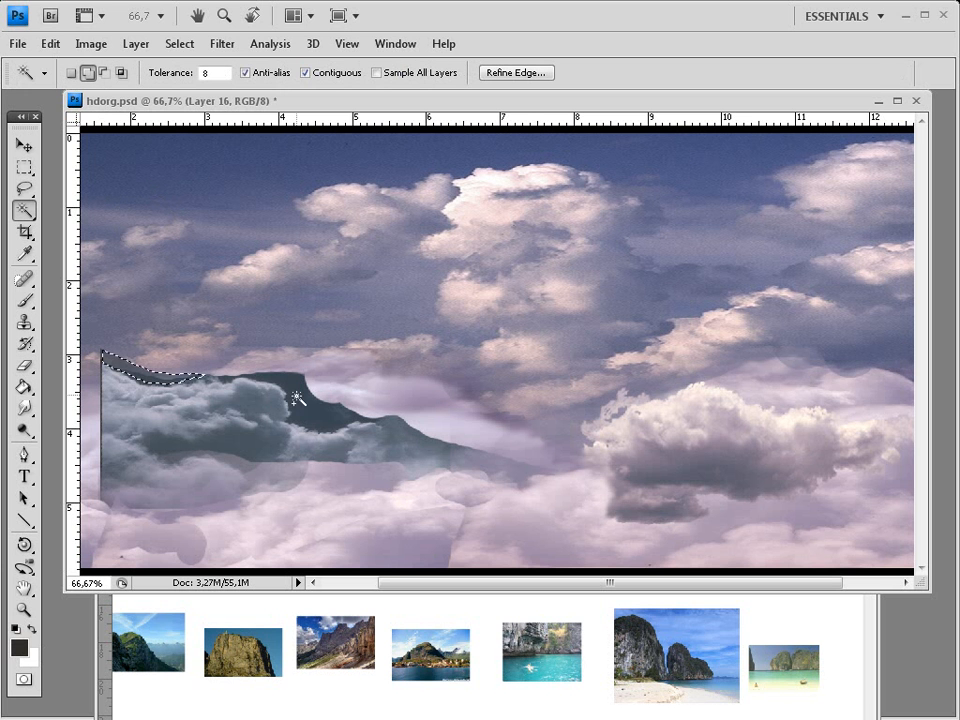
shift+click(297, 398)
key(Delete)
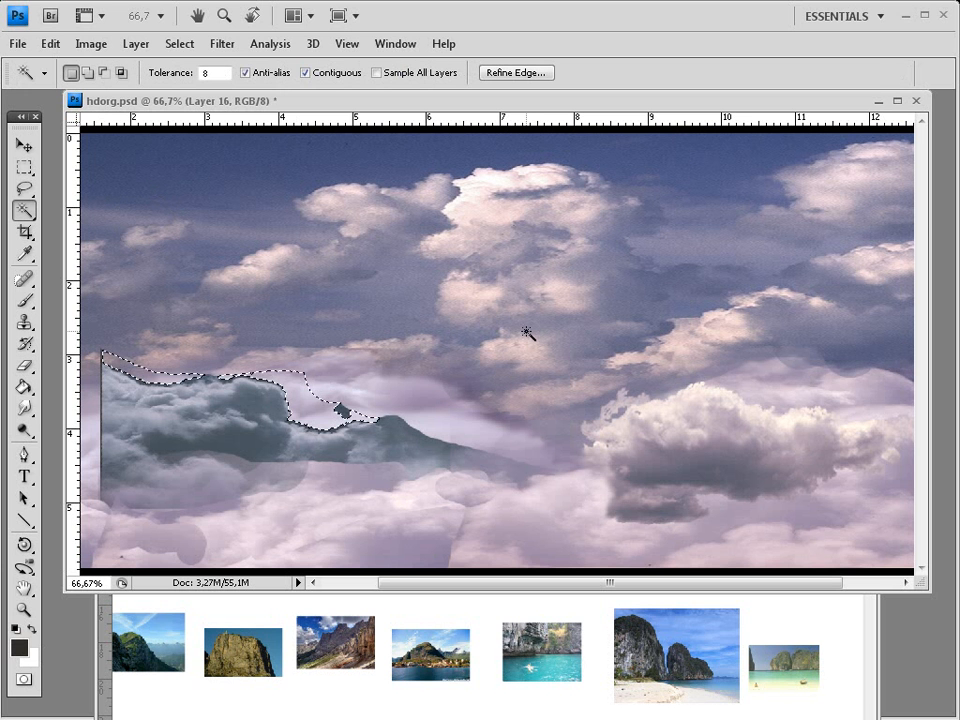
key(ctrl+d)
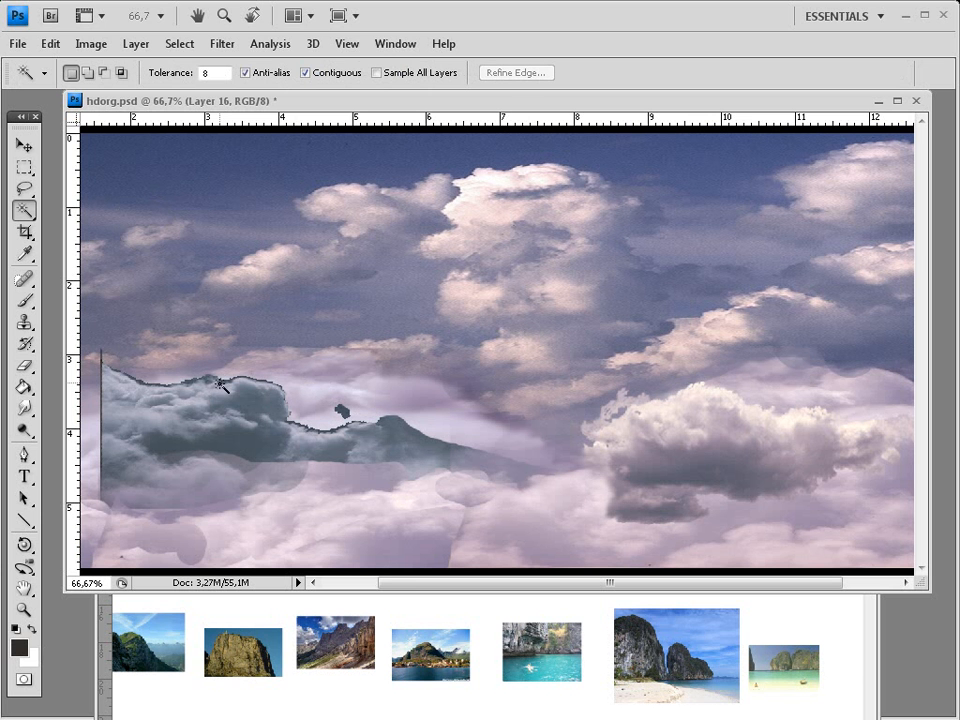
Defringe the cut-out dark cloud on Layer 16 with a width of 33 pixels
click(91, 43)
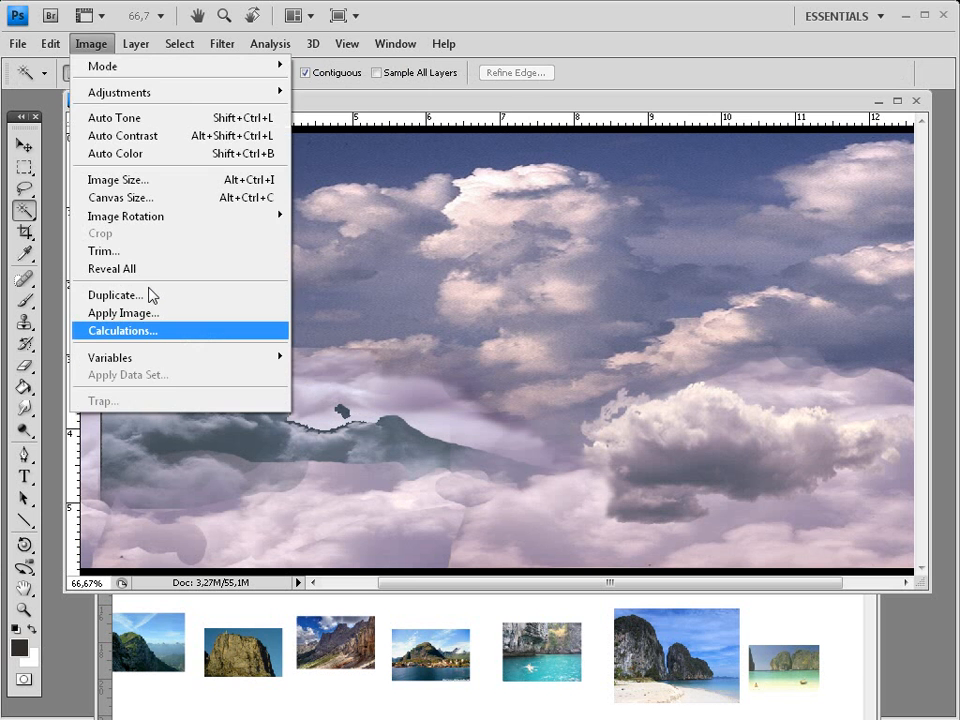
mouse_move(133, 47)
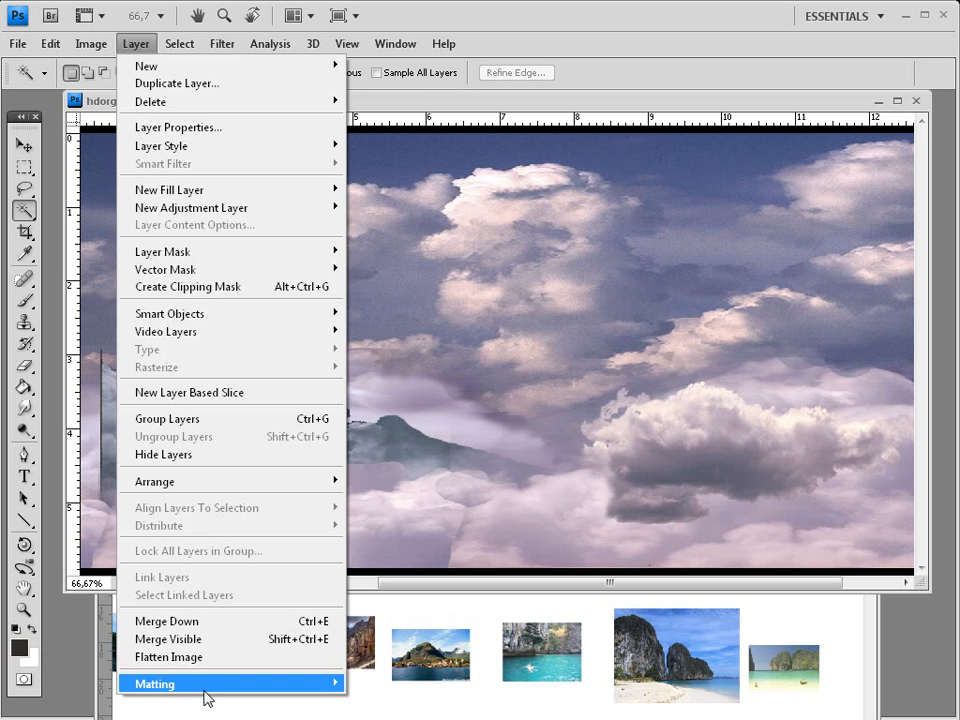
mouse_move(206, 690)
click(372, 683)
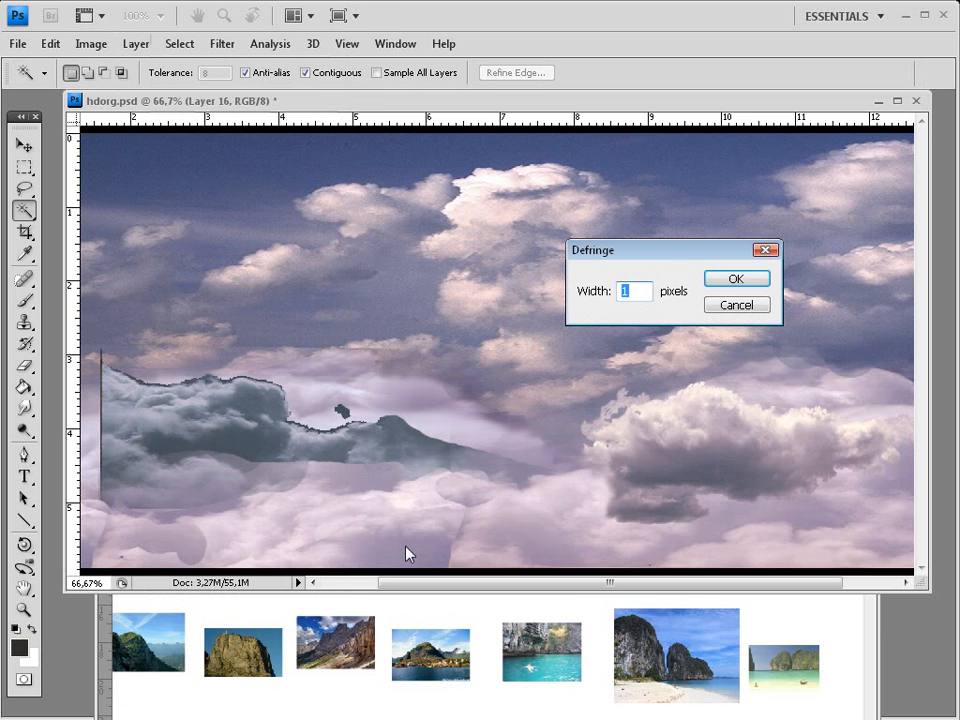
text(33)
click(736, 281)
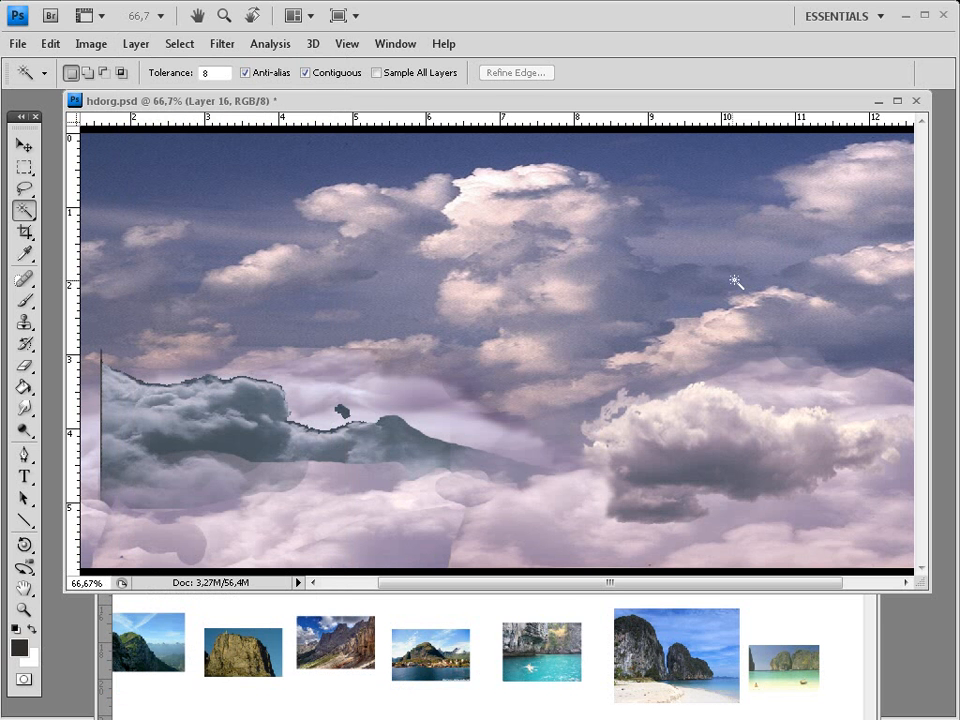
Reduce the Eraser to 31 px and erase the stray dark fragment in the dip above the cut-out cloud
click(24, 365)
right_click(168, 338)
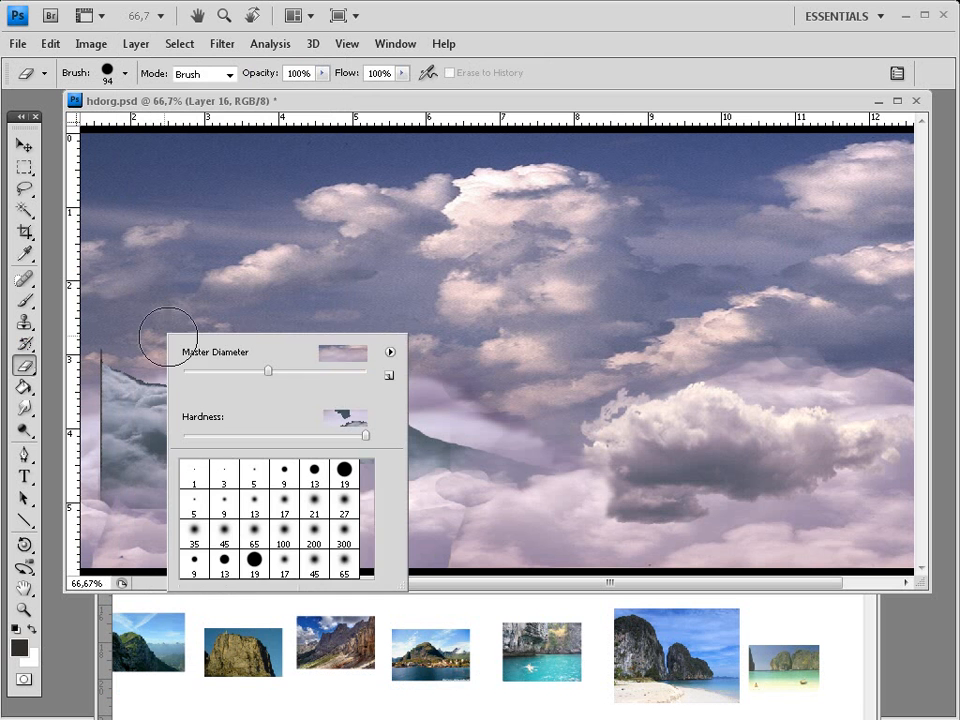
click(211, 371)
click(132, 351)
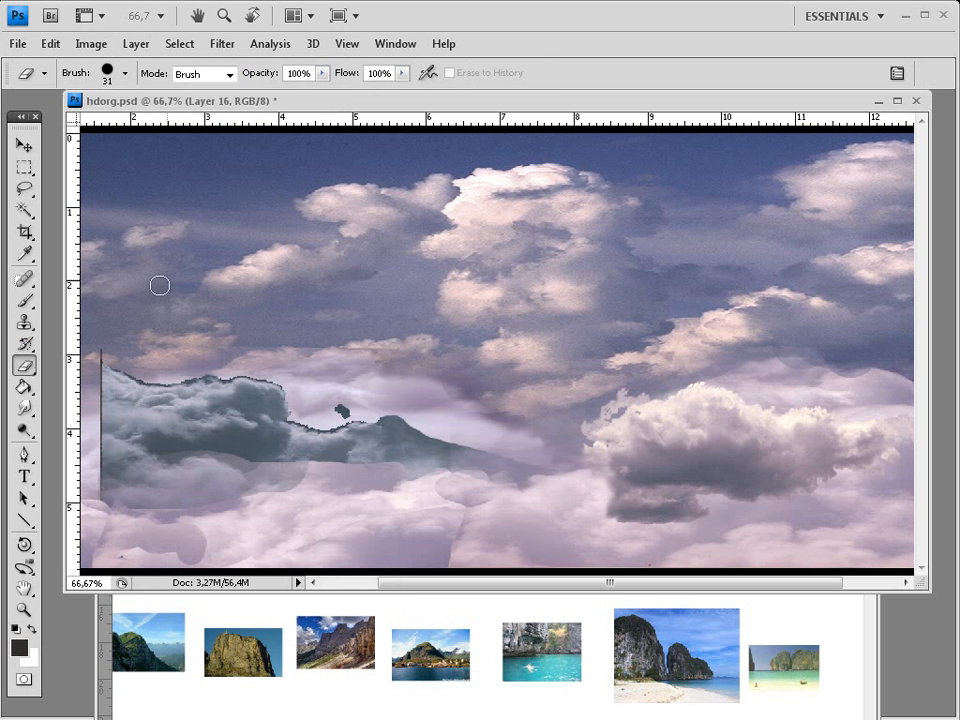
drag(305, 416, 340, 411)
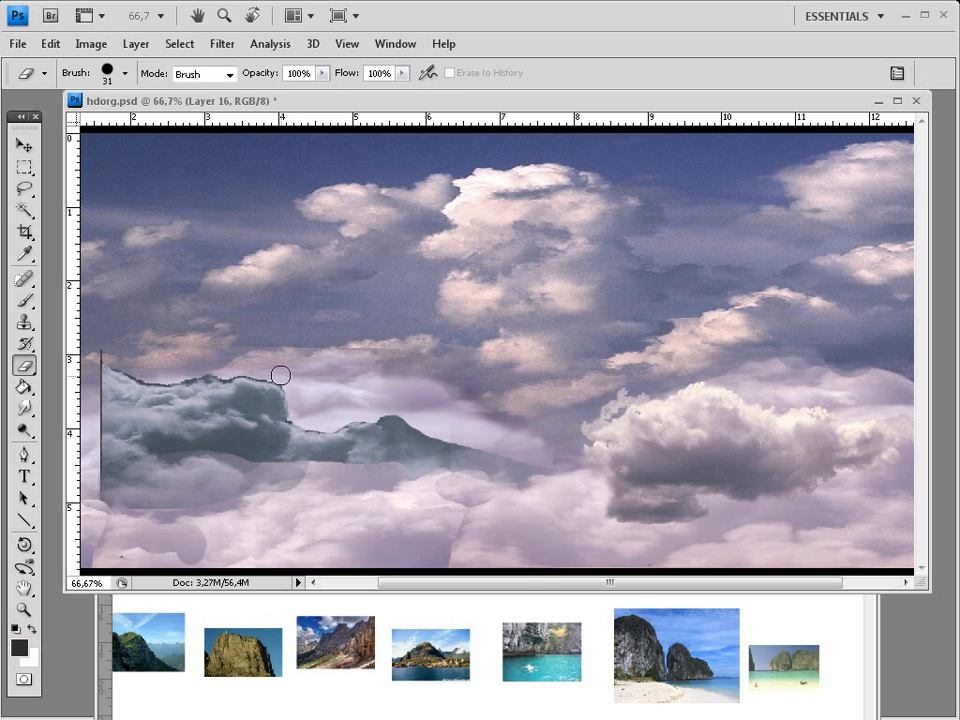
Reduce the Eraser's diameter to 11 px for detail work along the dark cloud's jagged edge
key(ctrl+plus)
key(ctrl+plus)
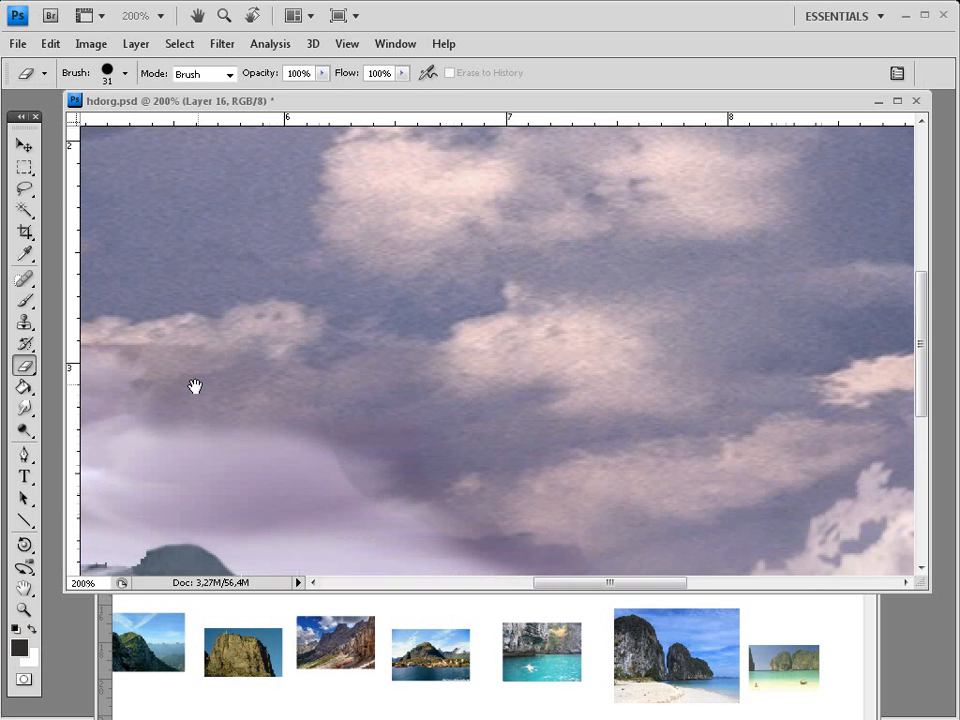
drag(195, 387, 691, 252)
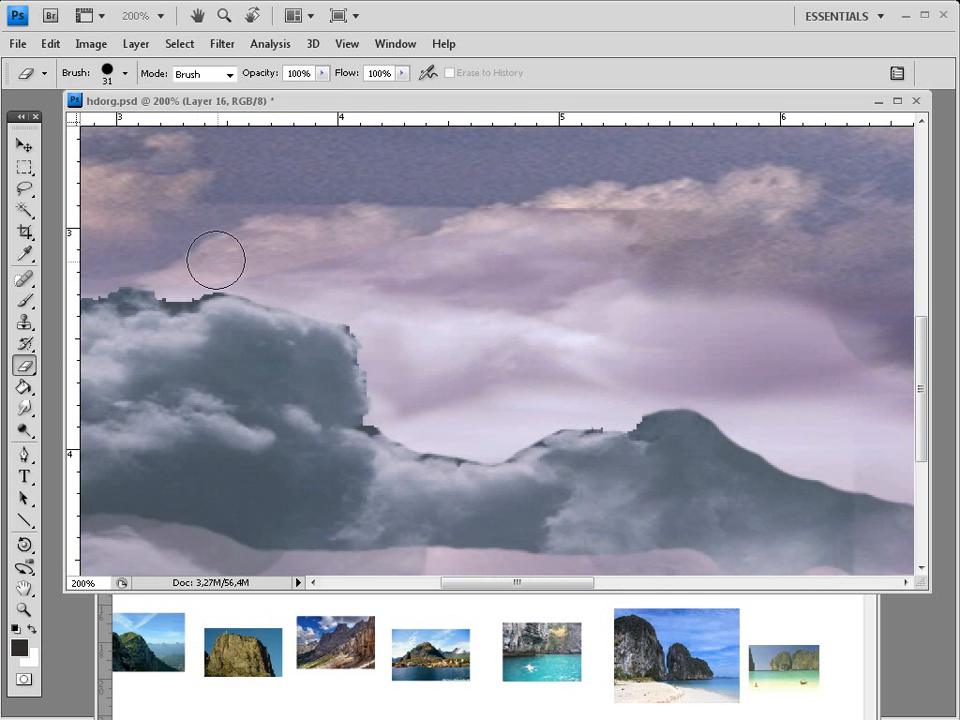
right_click(437, 399)
drag(475, 436, 457, 432)
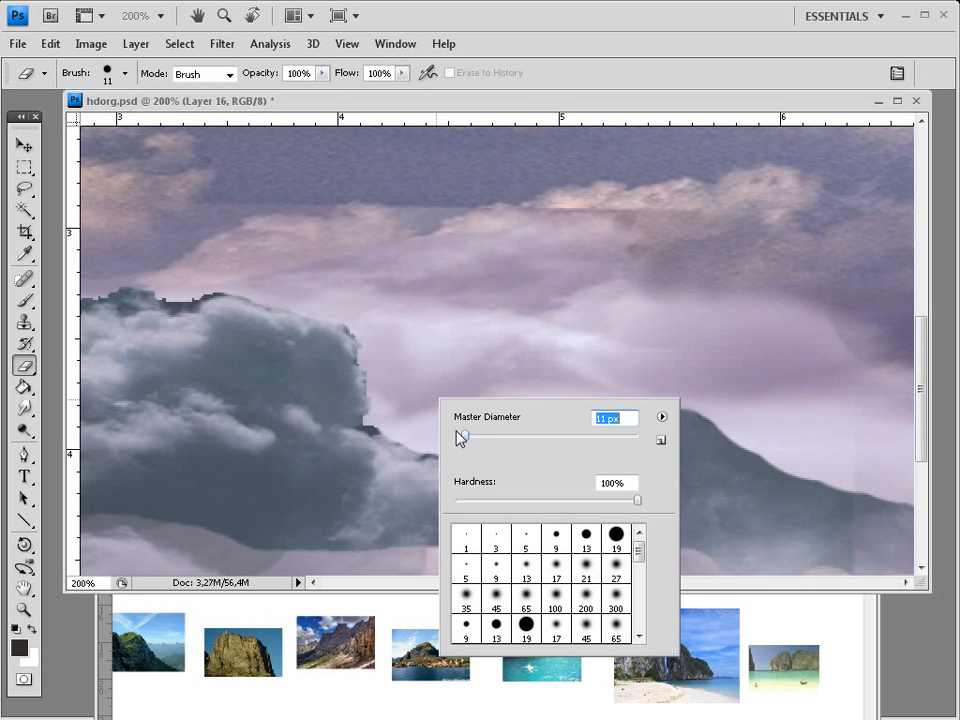
key(Return)
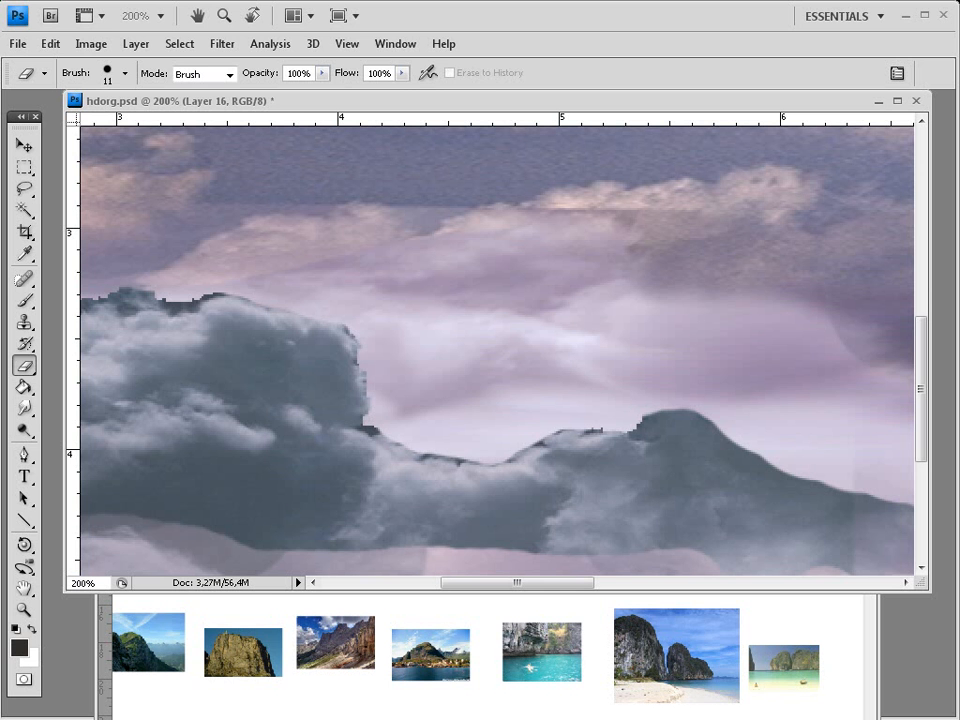
Set up the Brush in Lighten mode at 100% opacity with a blue-grey sampled from the dark cloud's edge
click(24, 301)
click(286, 77)
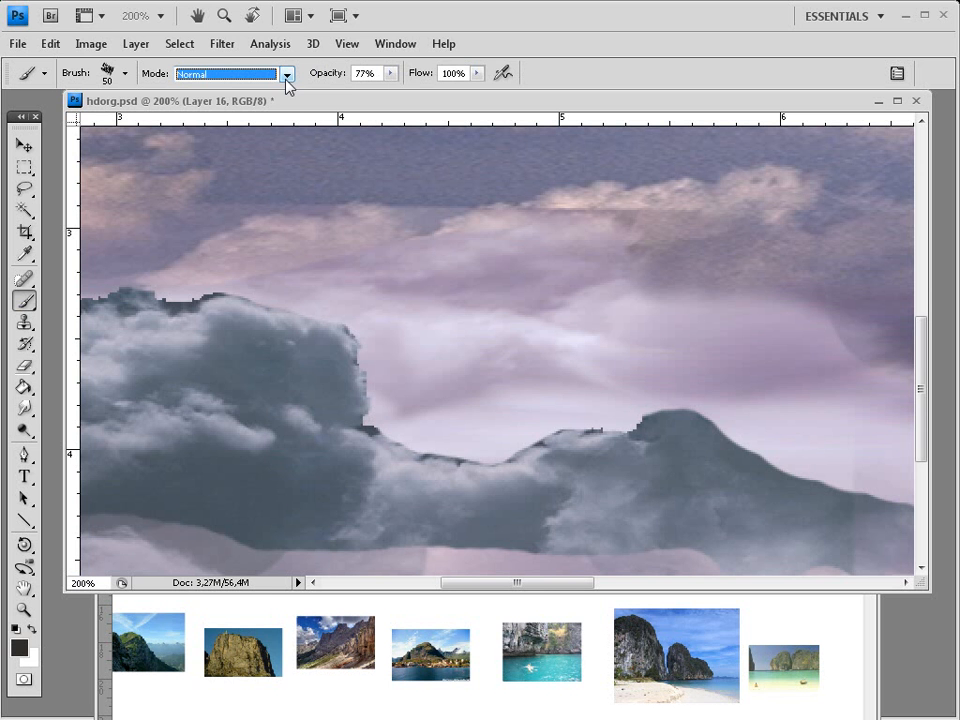
click(286, 76)
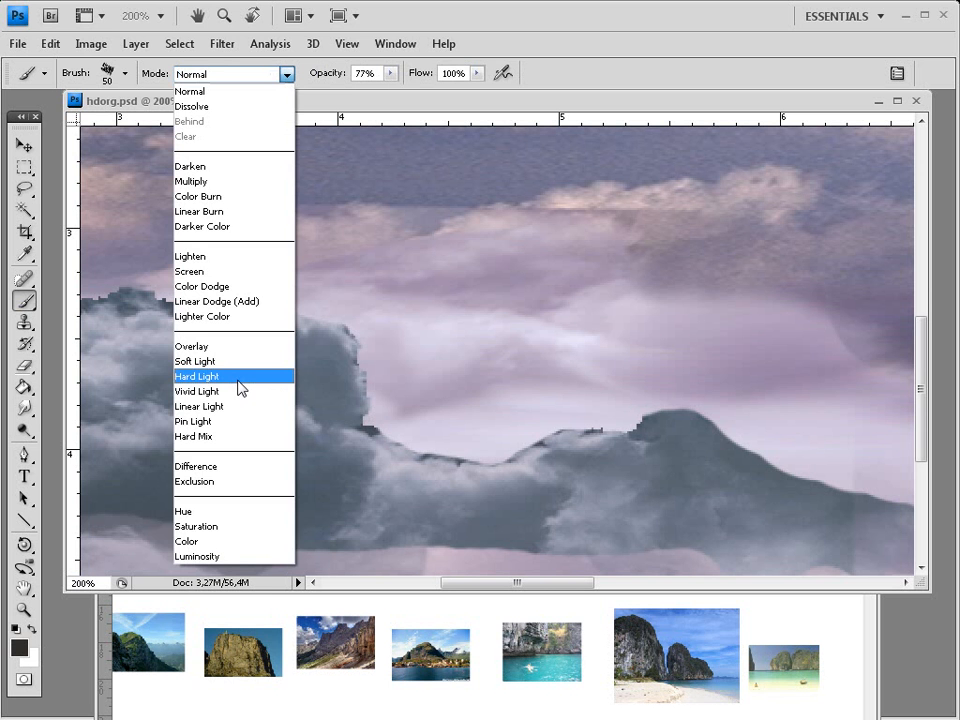
click(232, 258)
alt+click(348, 335)
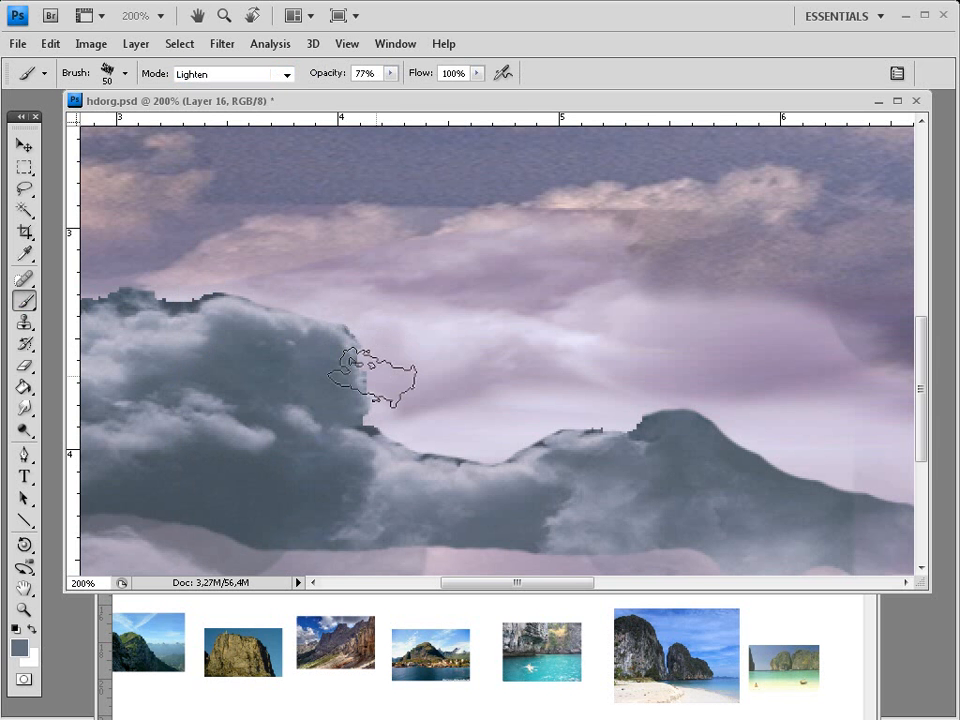
key(alt)
alt+click(362, 402)
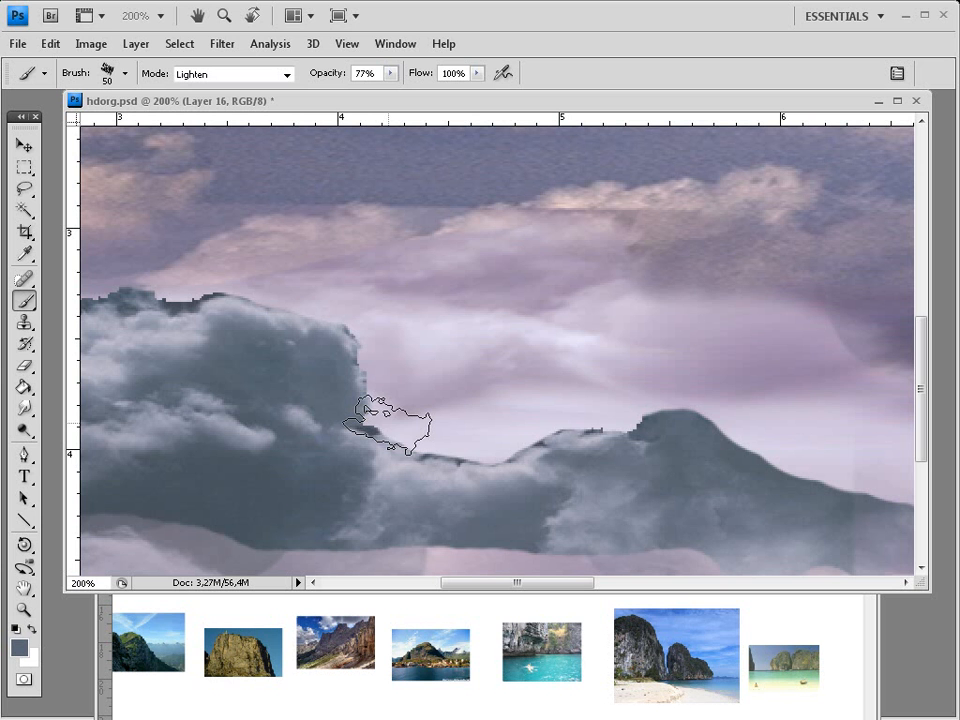
click(390, 73)
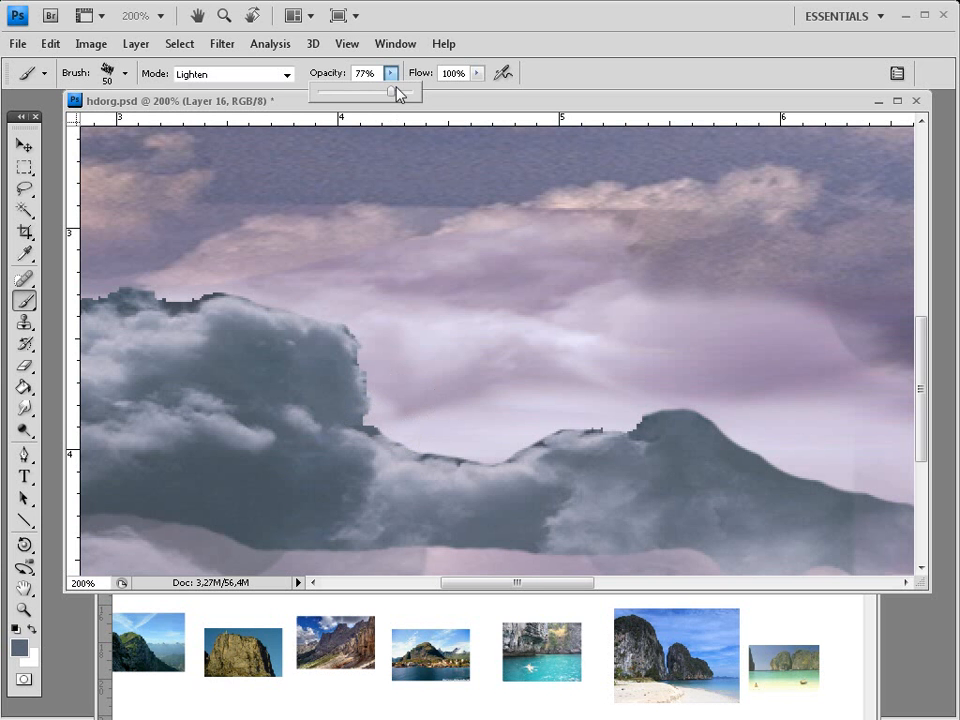
drag(399, 93, 414, 92)
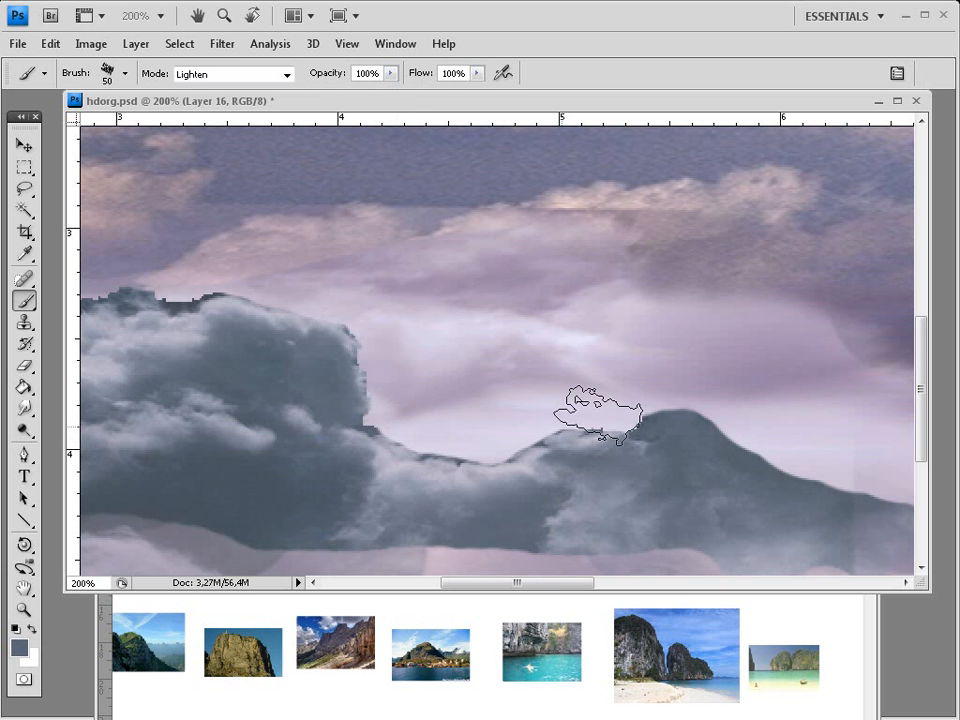
Sample a lighter blue-grey and paint over the dark jagged rim along the upper edge of the Layer 16 cloud
drag(360, 385, 670, 402)
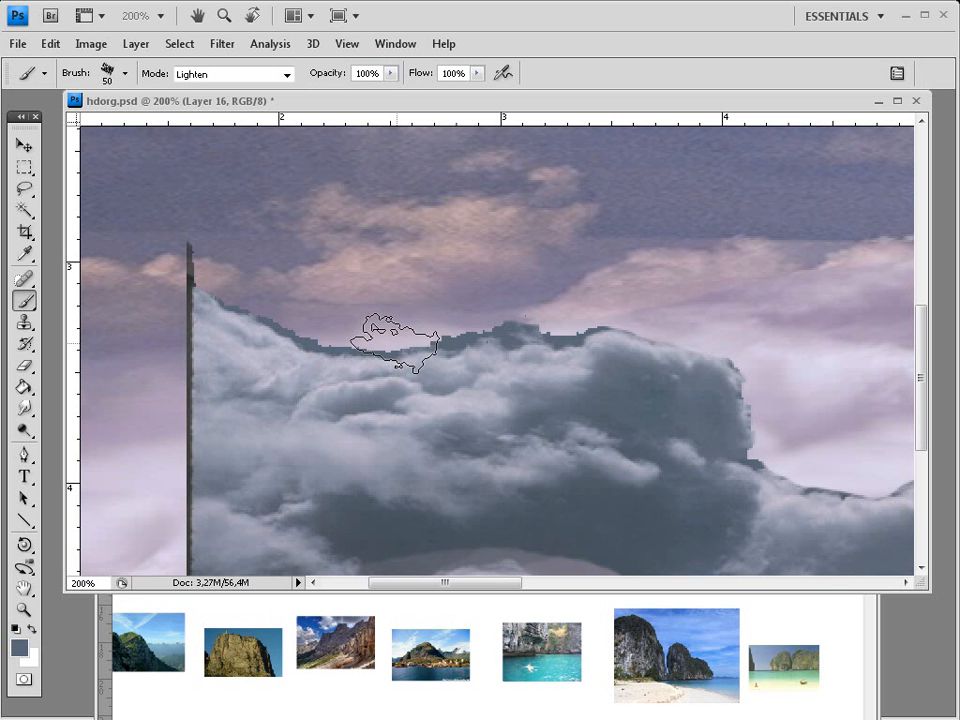
alt+click(313, 269)
mouse_move(290, 345)
mouse_down()
mouse_move(570, 325)
mouse_move(683, 360)
mouse_up()
drag(580, 364, 298, 312)
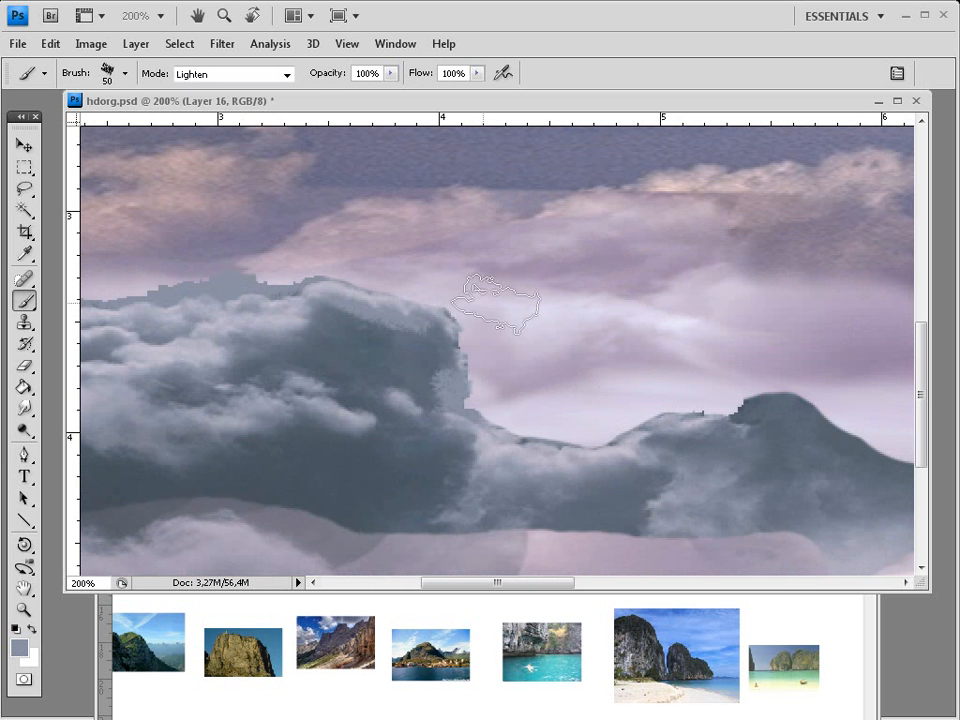
scroll(571, 295, down, 4)
scroll(577, 286, up, 1)
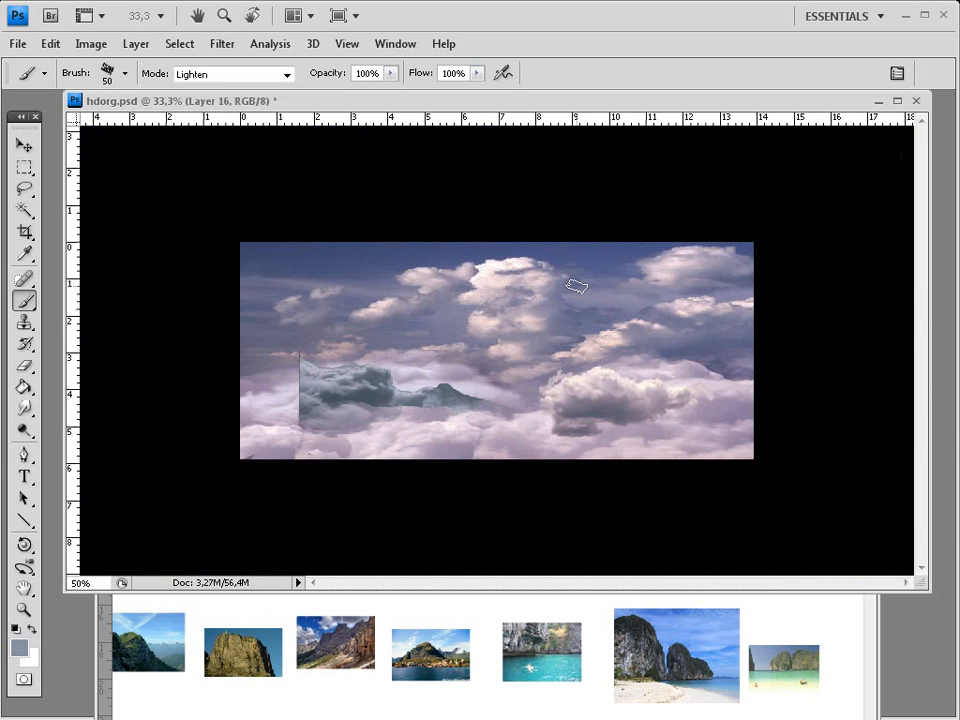
scroll(577, 286, up, 2)
scroll(578, 279, down, 2)
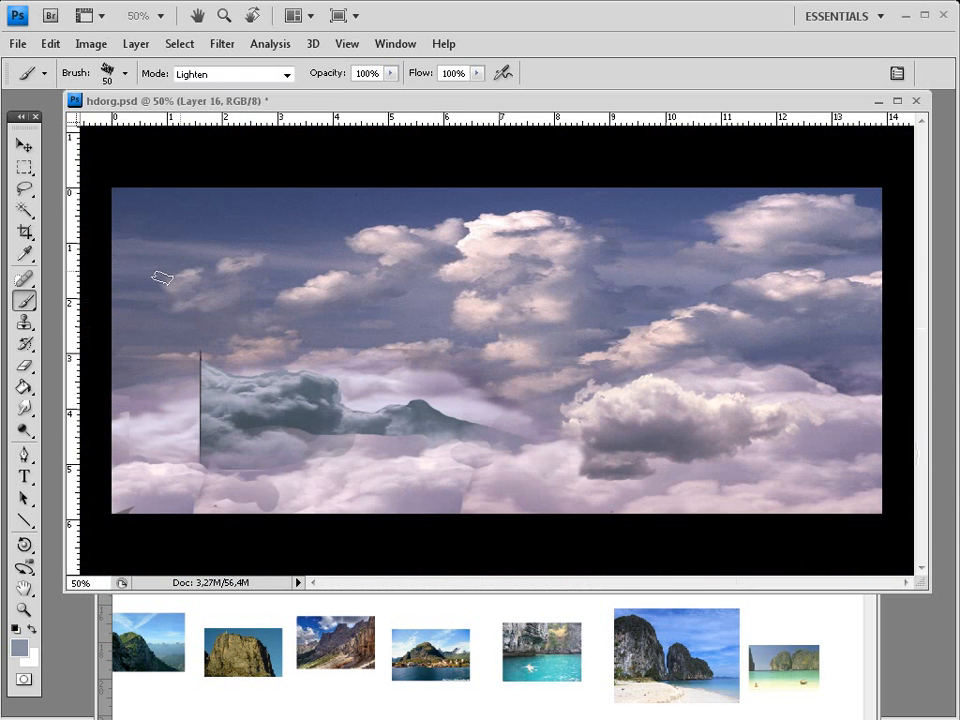
Return the Brush to Normal mode and dab over the lower part of the Layer 16 cloud
click(285, 75)
click(275, 91)
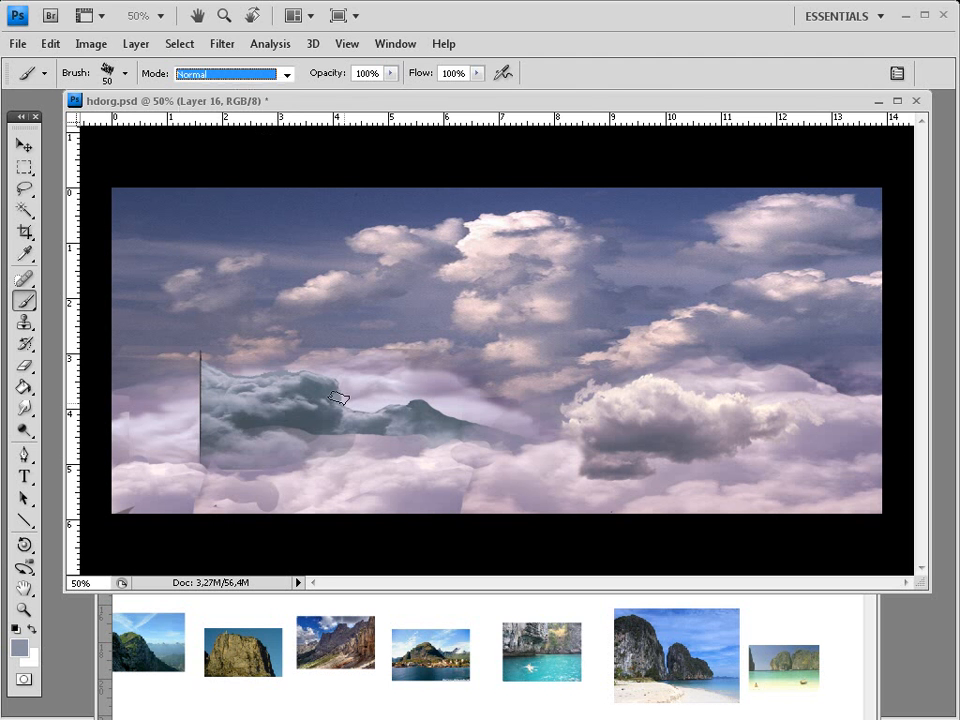
click(230, 441)
Move the Layer 16 cloud left and stretch it horizontally to about 141.6% width
key(v)
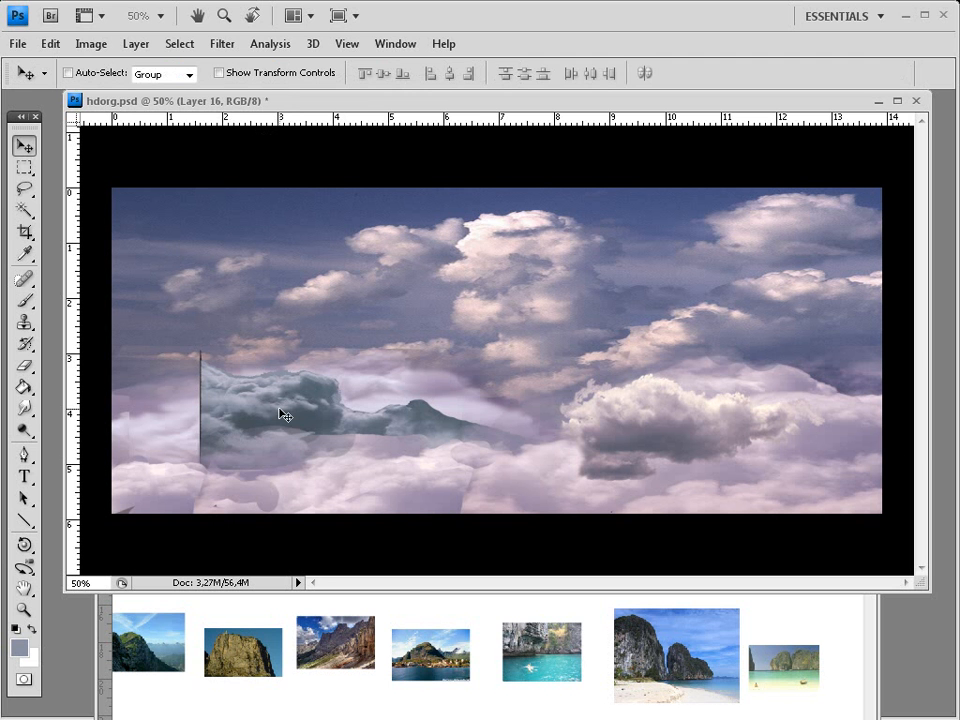
drag(285, 415, 181, 430)
key(ctrl+t)
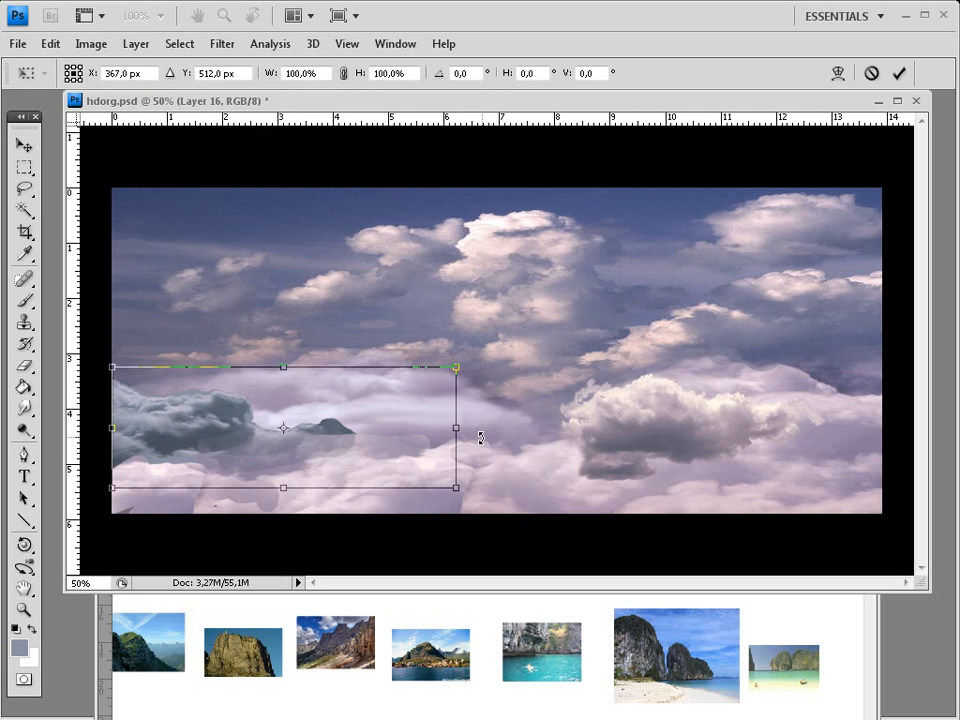
drag(480, 437, 594, 427)
mouse_move(502, 428)
mouse_down()
mouse_move(556, 430)
mouse_move(494, 408)
mouse_up()
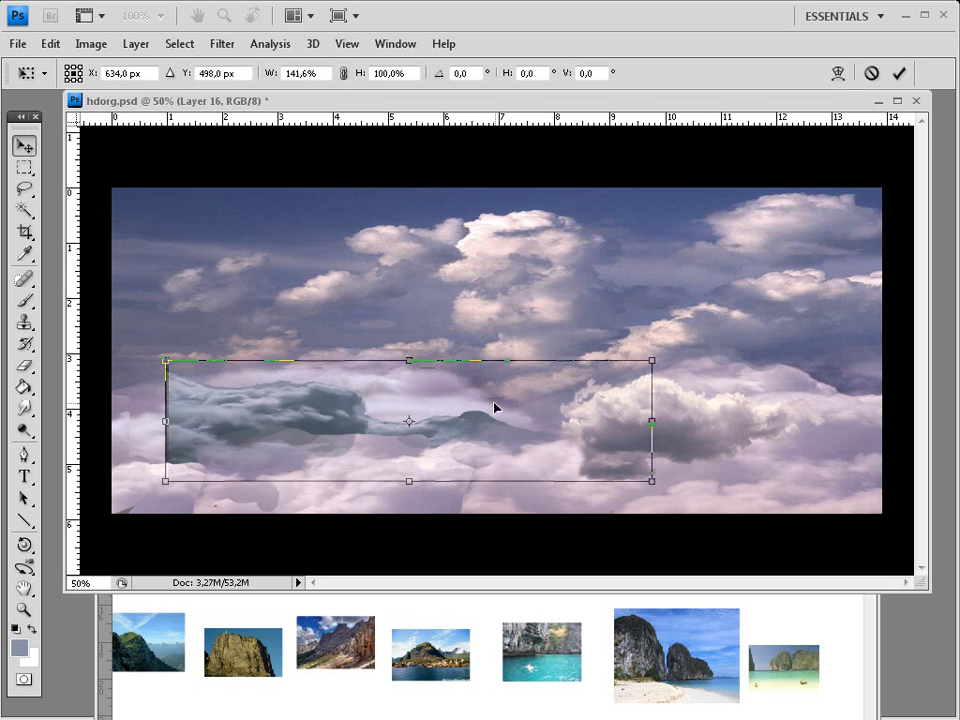
key(Return)
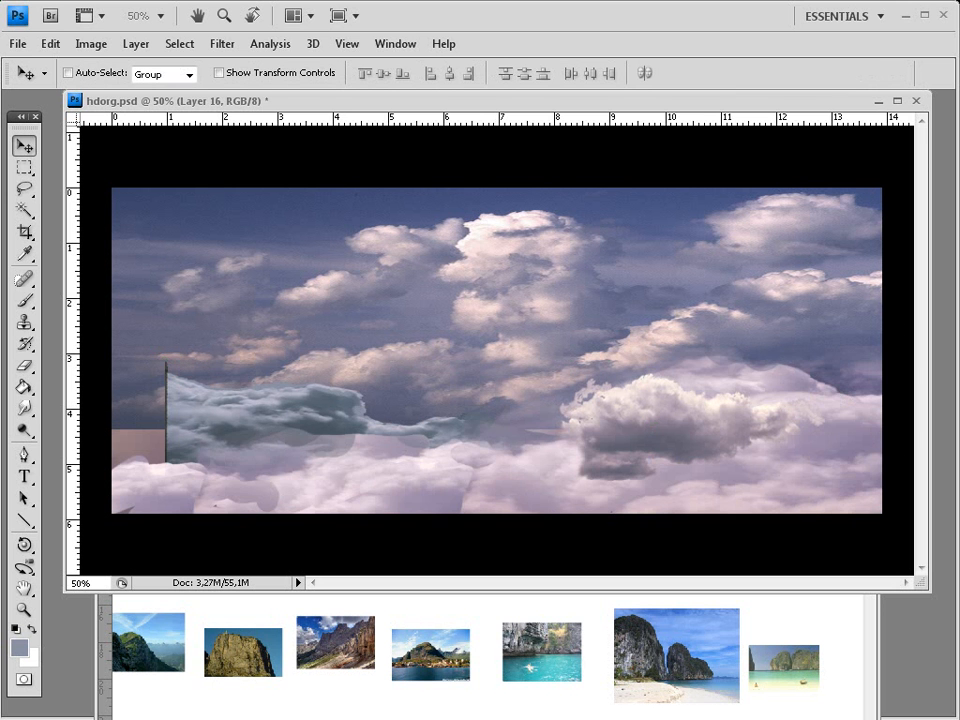
Hide the pale cloud bank behind Layer 16 and erase the dark vertical line along the Layer 16 cloud's left edge
key(ctrl+[)
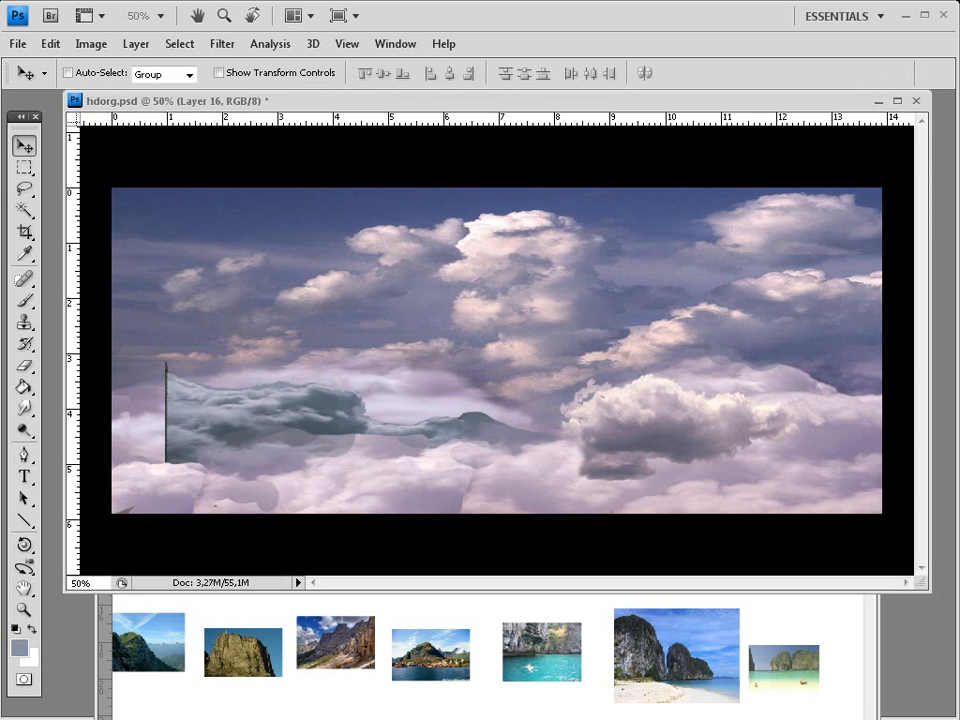
key(ctrl+[)
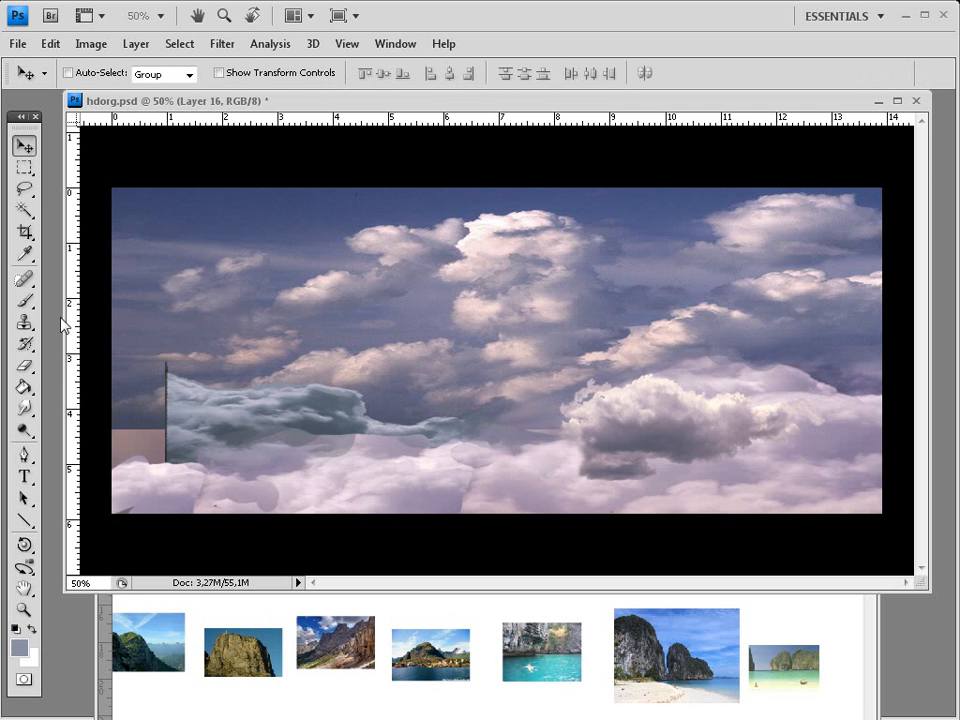
click(24, 365)
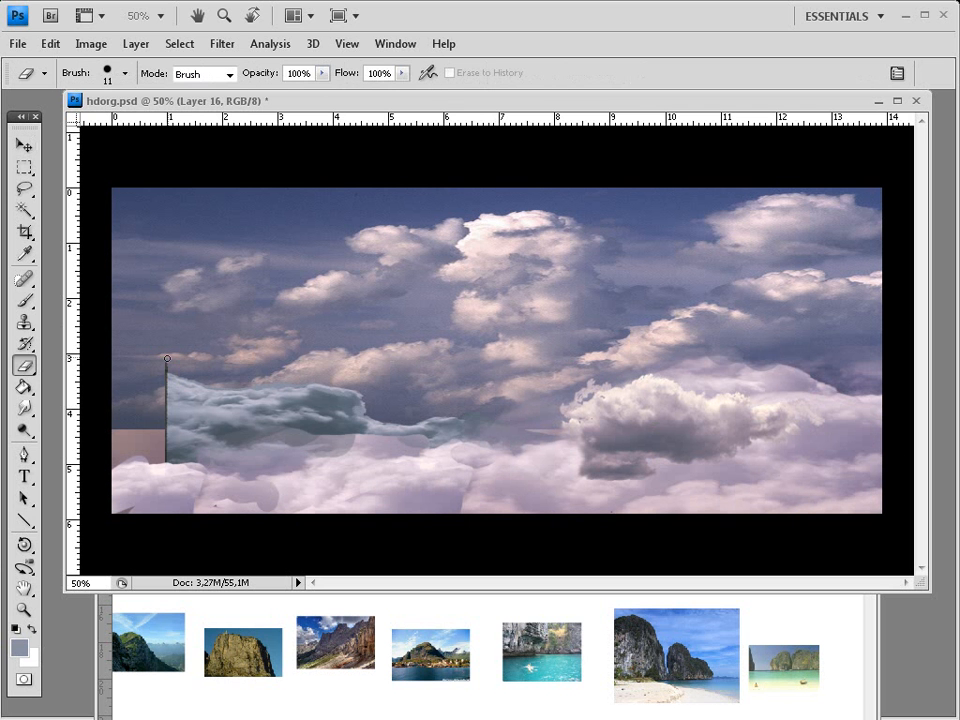
shift+click(167, 462)
key(ctrl+z)
shift+click(169, 360)
mouse_move(163, 363)
mouse_down()
mouse_move(162, 452)
mouse_move(157, 395)
mouse_up()
Adjust the Layer 16 cloud's Color Balance: highlights +26, 0, -16 and shadows 0, -14, +7, preserving luminosity
key(ctrl)
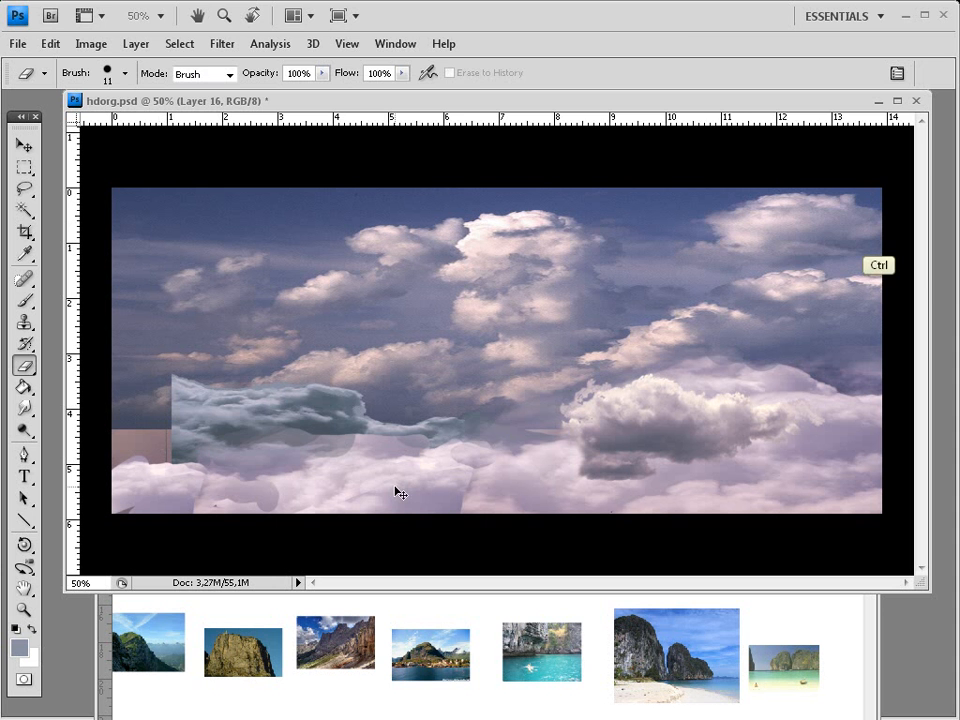
key(ctrl+b)
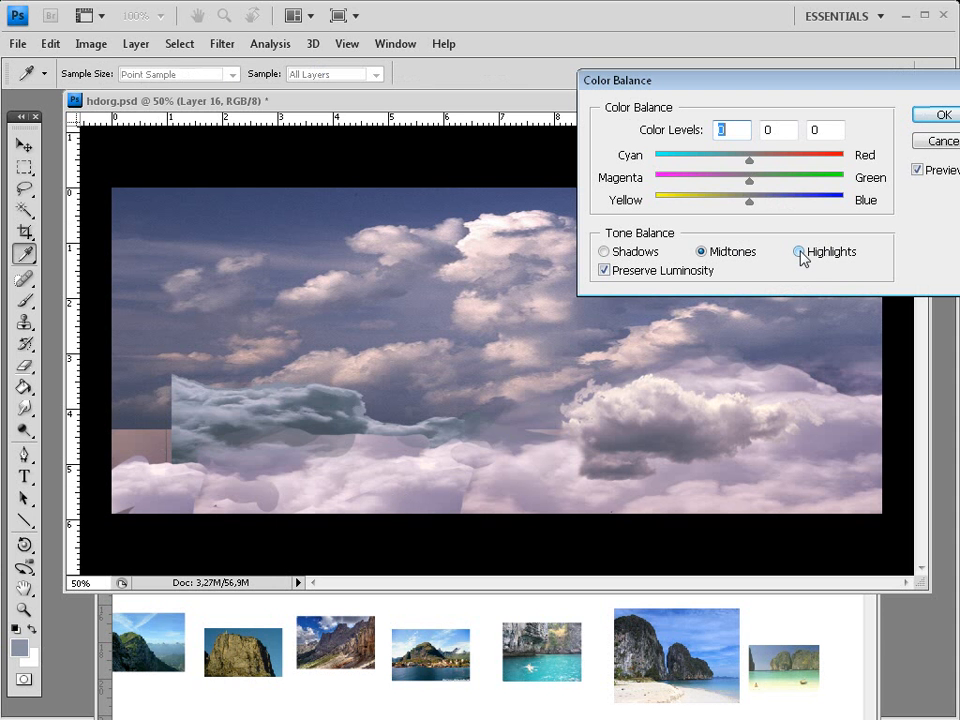
click(800, 252)
drag(749, 203, 774, 160)
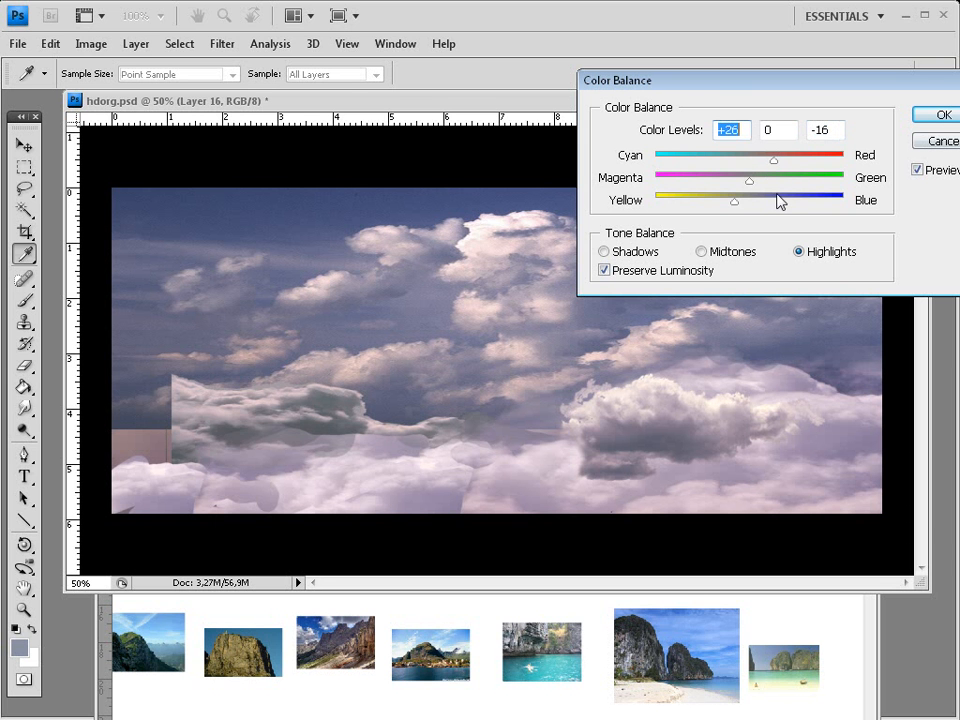
click(604, 252)
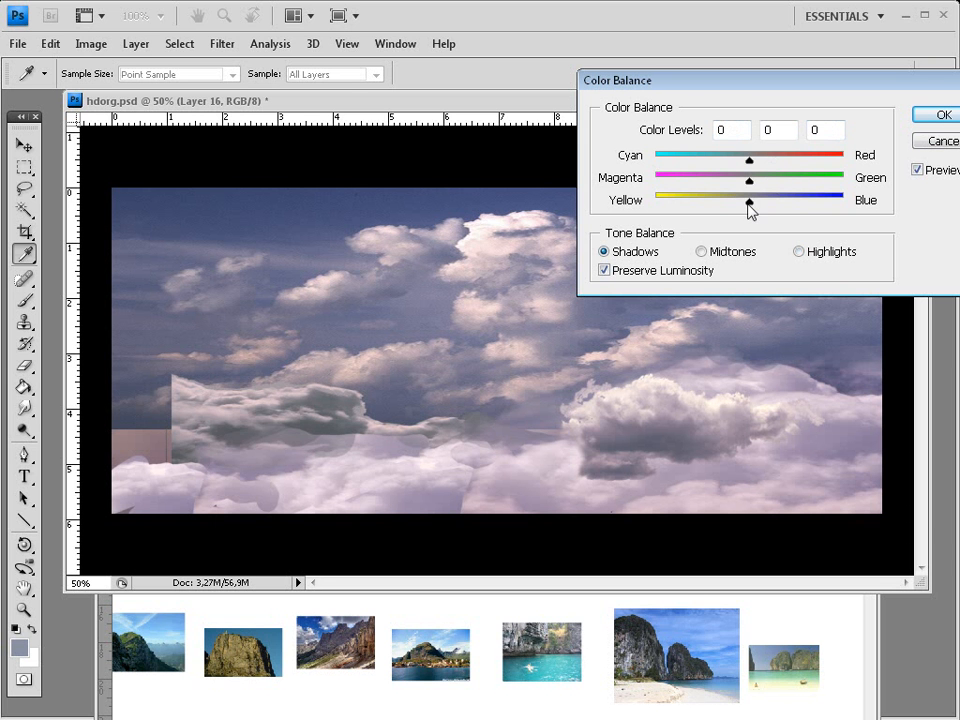
mouse_move(748, 201)
mouse_down()
mouse_move(745, 182)
mouse_move(739, 189)
mouse_up()
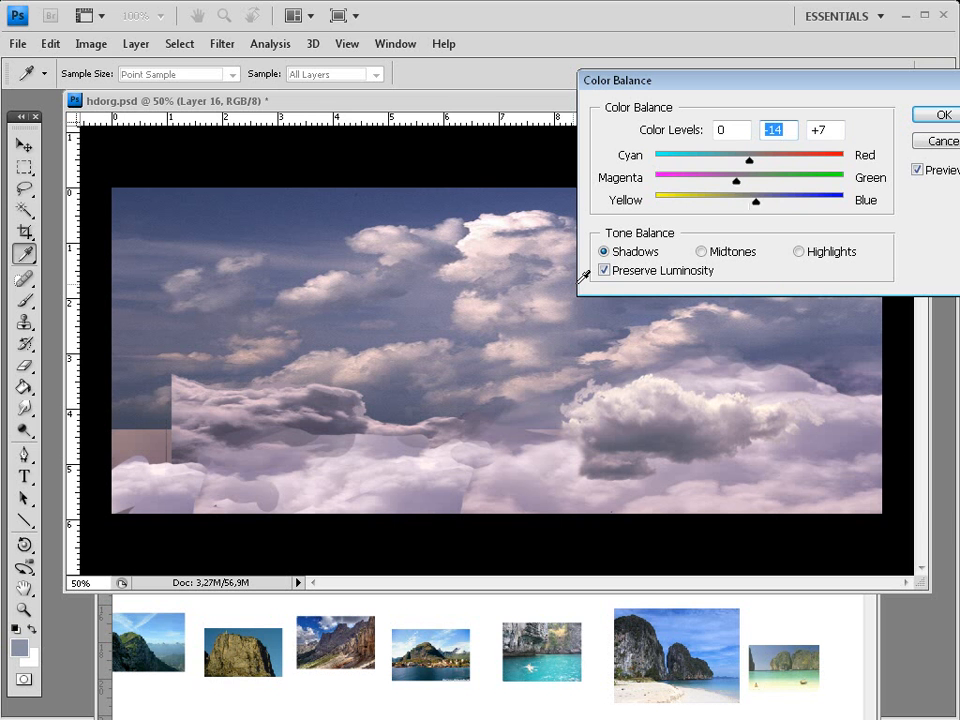
click(943, 115)
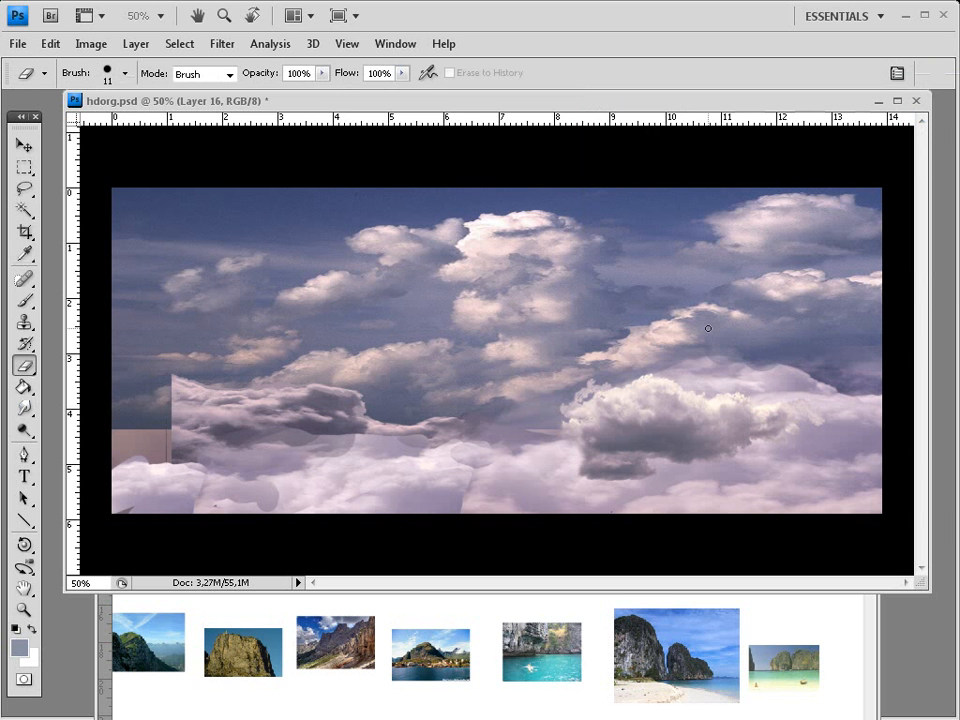
Brighten the Layer 16 cloud by lowering the white input level in Levels, and shift it left toward the canvas edge
key(ctrl)
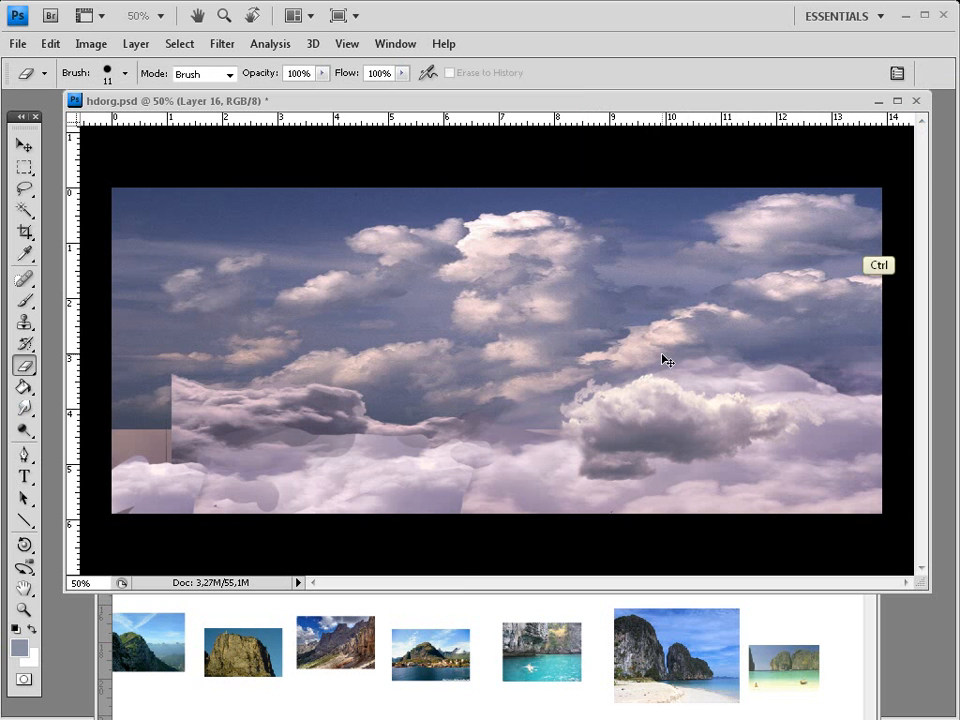
key(ctrl+l)
drag(396, 295, 737, 222)
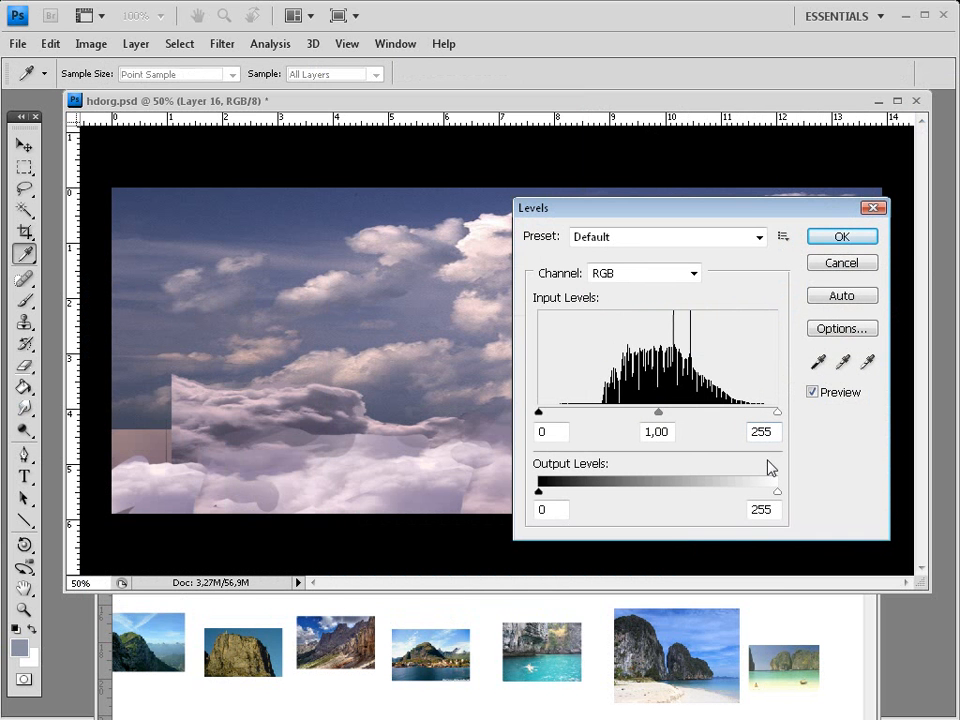
drag(771, 497, 775, 497)
drag(777, 411, 749, 413)
click(866, 239)
key(e)
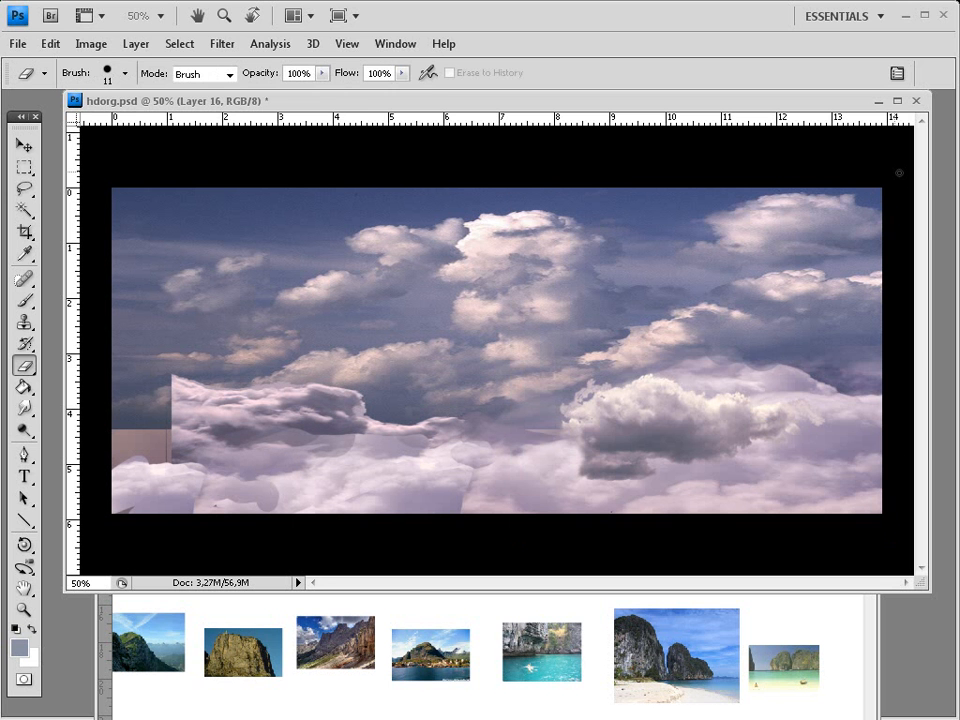
click(24, 146)
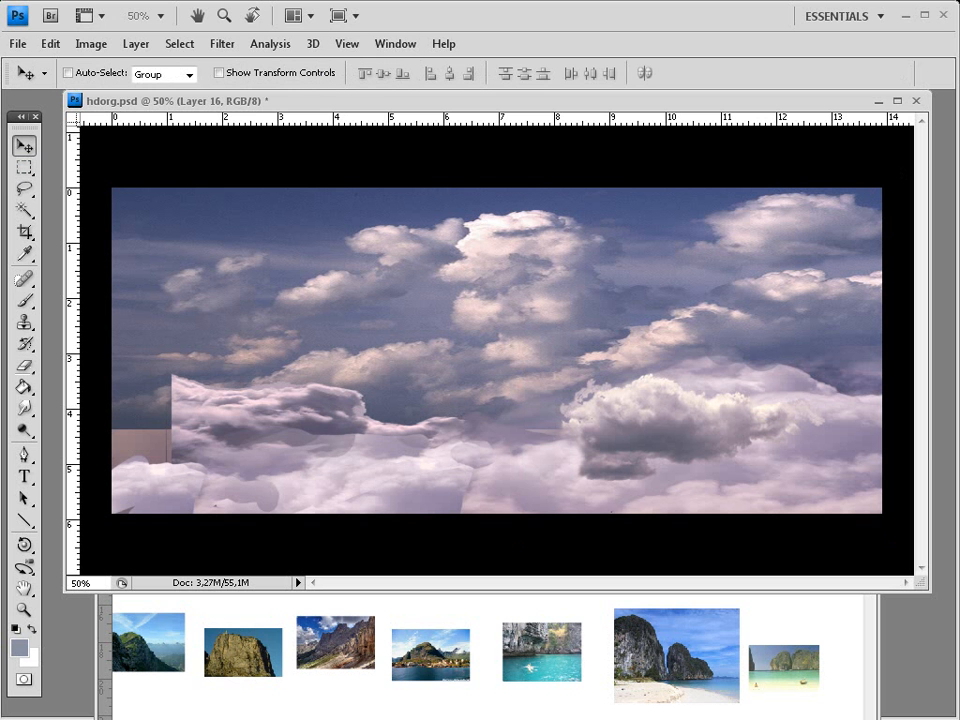
drag(274, 416, 243, 425)
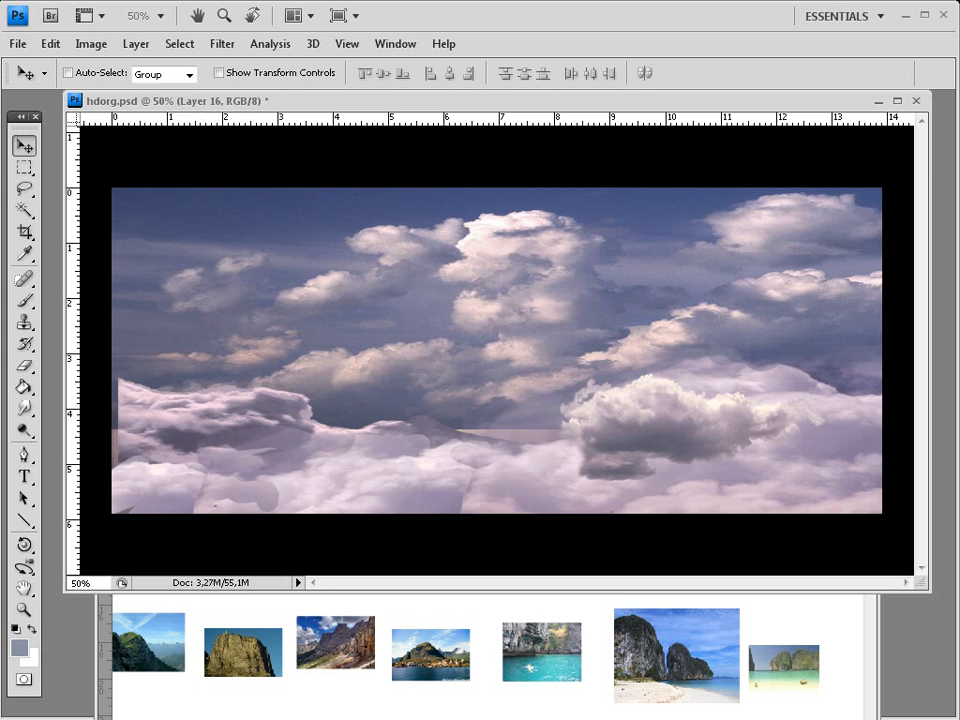
Erase the upper edge of the Layer 11 copy cloud with a 66 px Eraser where it overlaps the dark cloud
click(2, 316)
key(e)
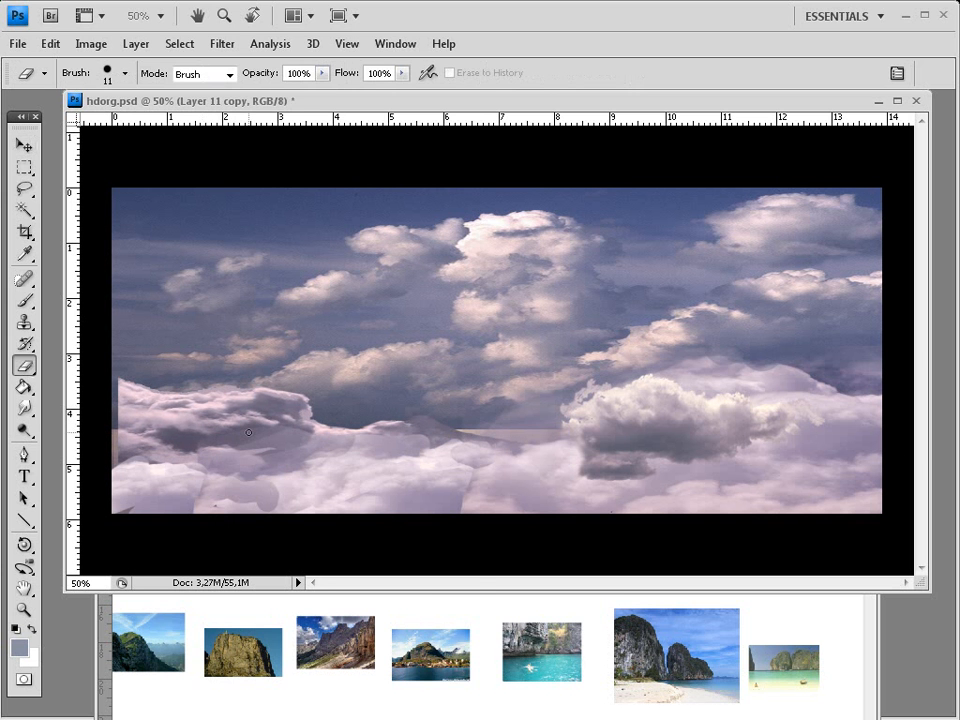
right_click(247, 430)
click(317, 461)
mouse_move(240, 462)
mouse_down()
mouse_move(224, 464)
mouse_move(275, 436)
mouse_move(415, 437)
mouse_up()
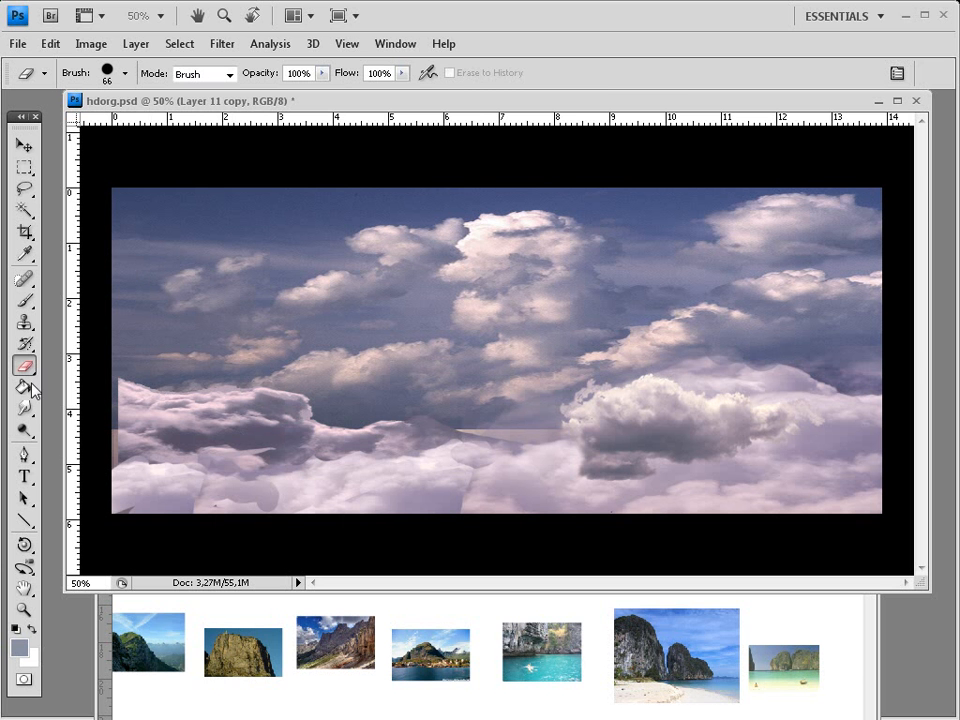
Retouch the lower shadowed part of the Layer 16 cloud with a 57 px Clone Stamp
key(s)
drag(224, 445, 259, 446)
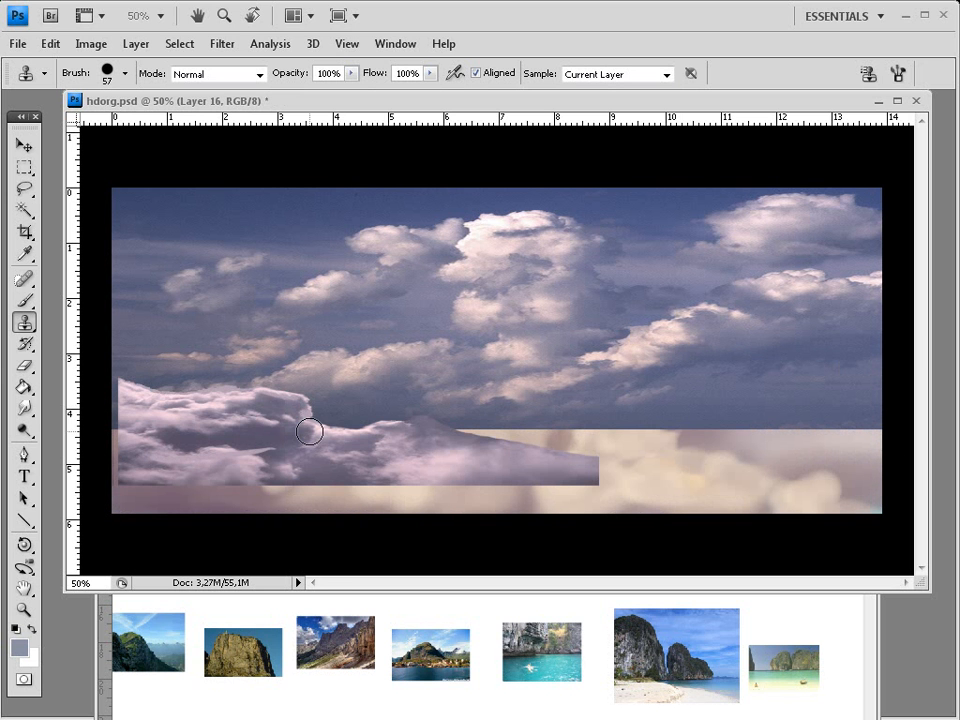
click(267, 444)
drag(267, 443, 250, 443)
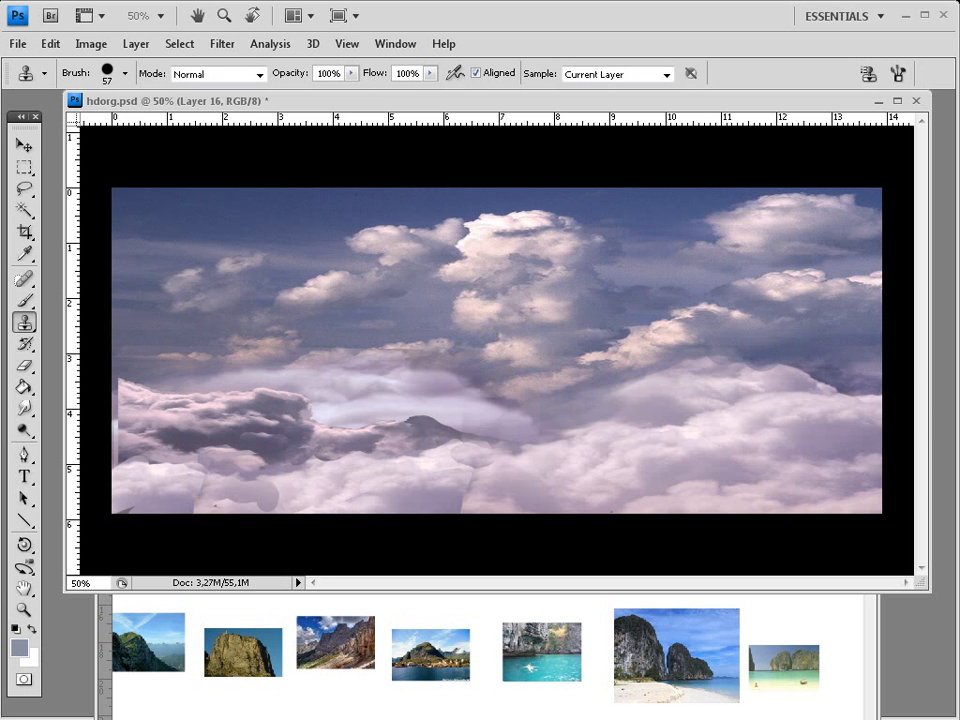
Reposition the Layer 11 cloud bank behind the dark cloud and soften its upper edge with the Eraser at 32% opacity
click(24, 146)
drag(583, 400, 600, 414)
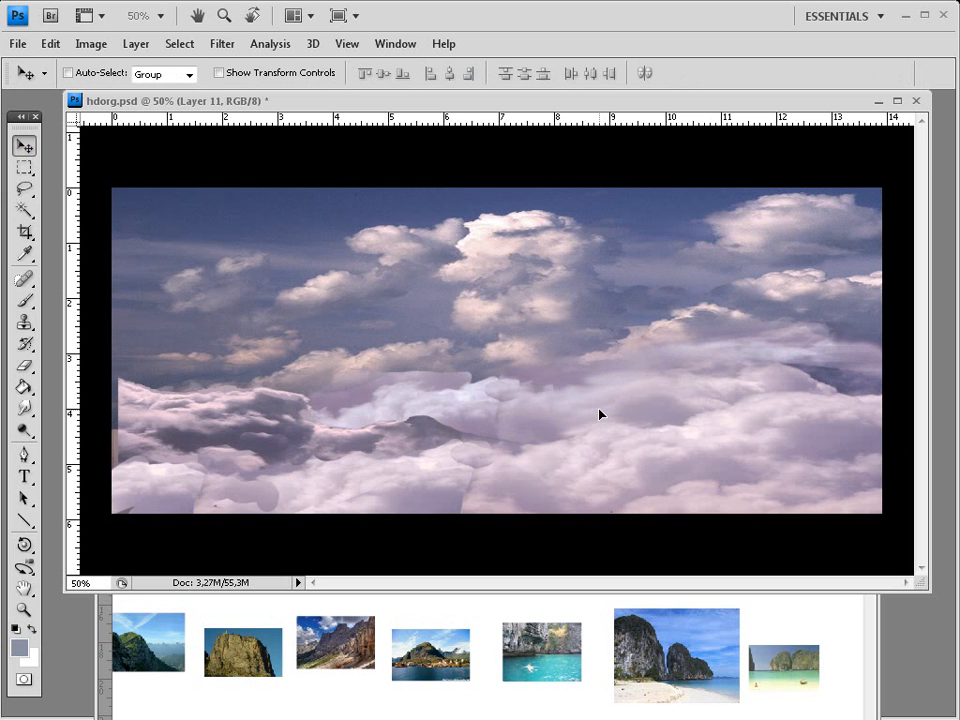
click(24, 366)
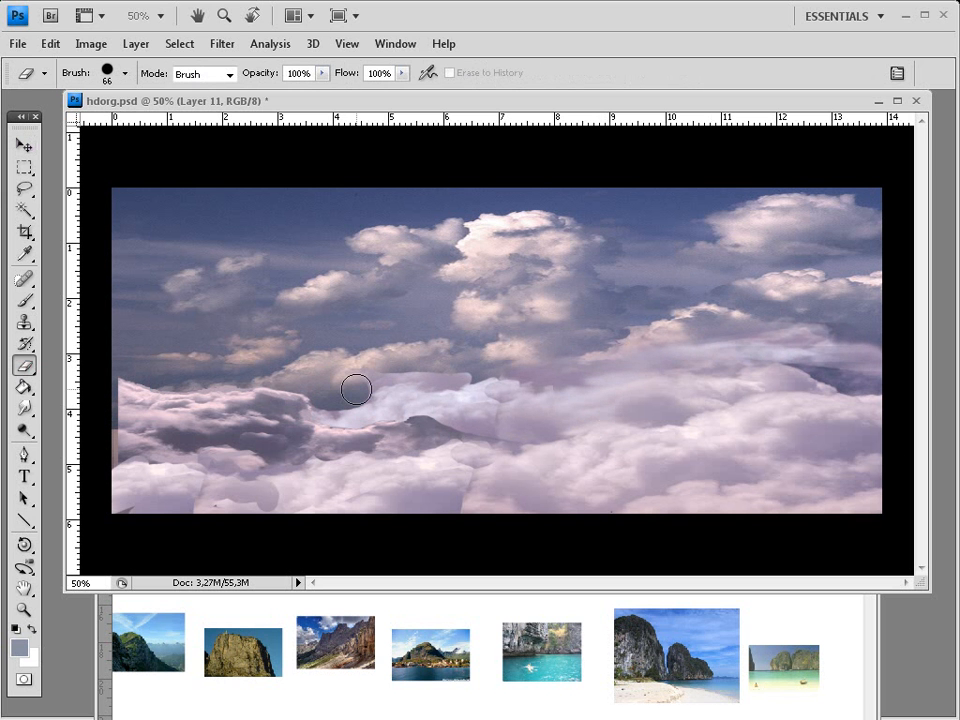
click(322, 73)
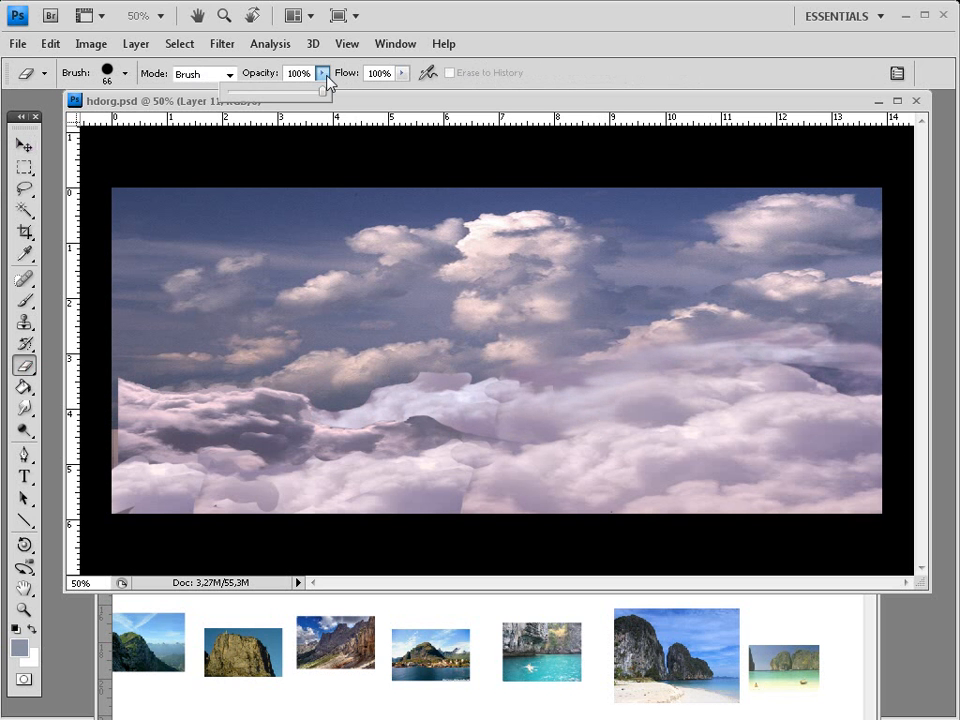
drag(322, 89, 253, 89)
click(420, 374)
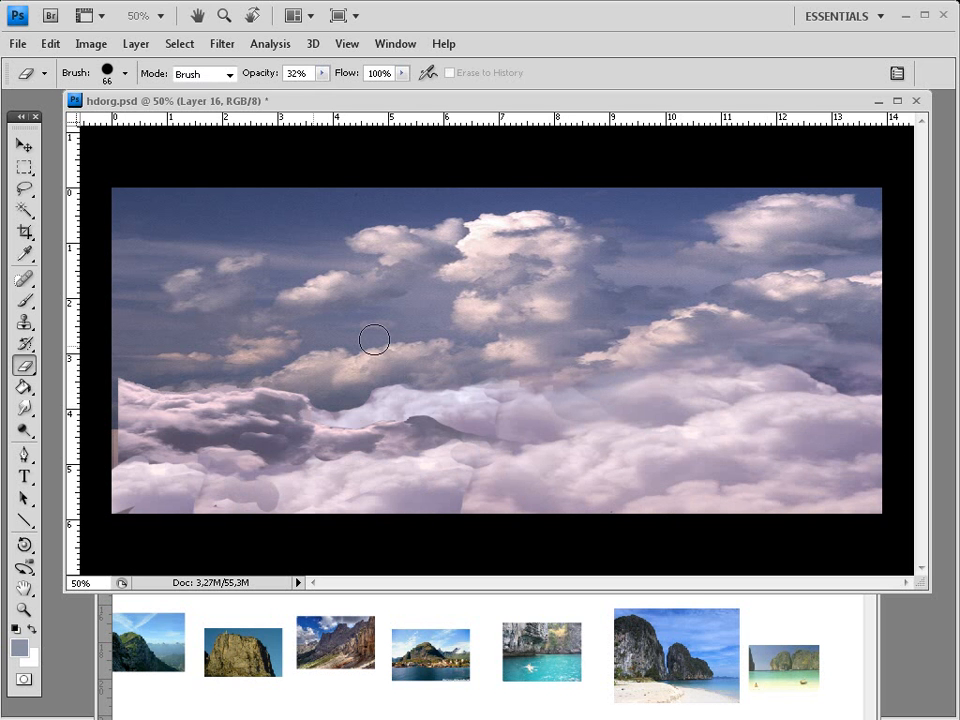
Smudge away the dark peak on the Layer 16 cloud with a 39 px brush at 26% strength
click(26, 408)
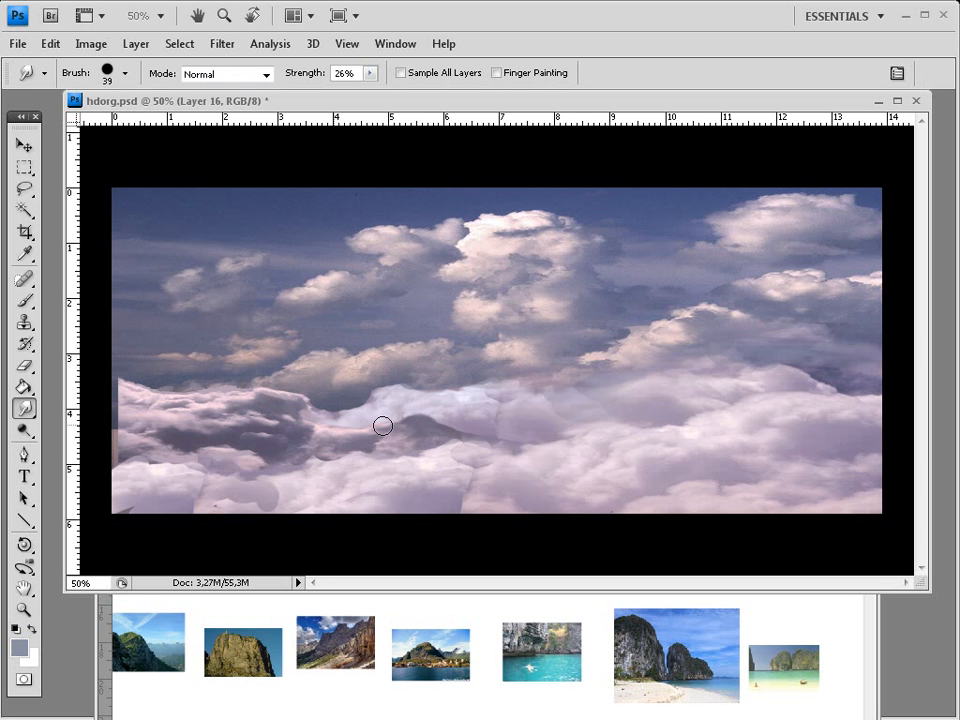
drag(383, 426, 423, 424)
drag(356, 428, 432, 431)
Rotate the Layer 16 cloud slightly counterclockwise so its left end sits lower
key(ctrl)
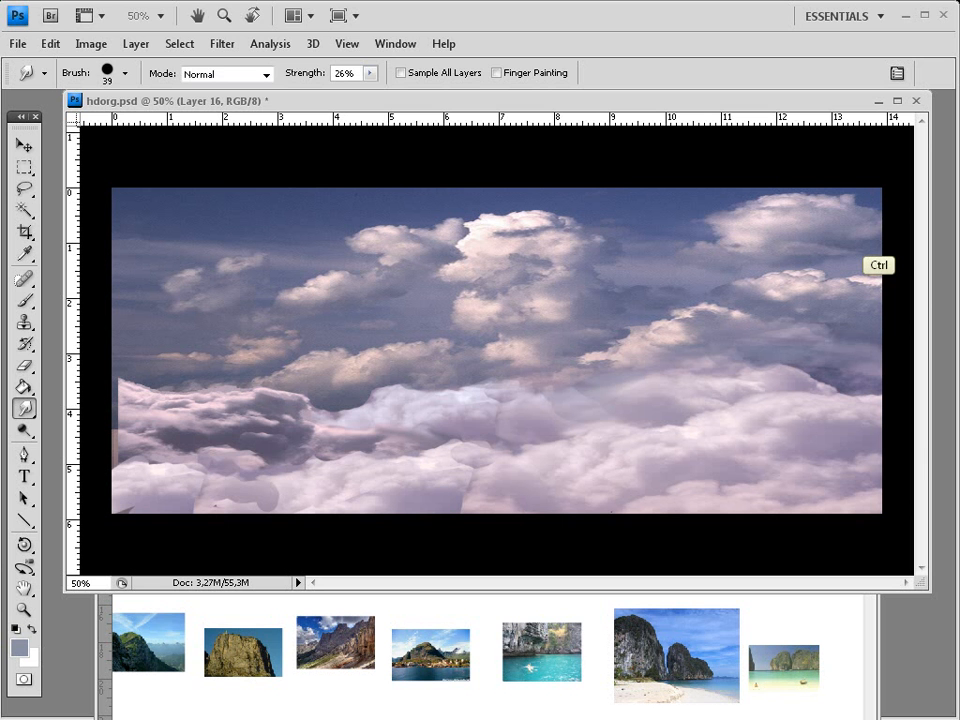
key(ctrl+t)
drag(763, 361, 763, 351)
key(Return)
key(r)
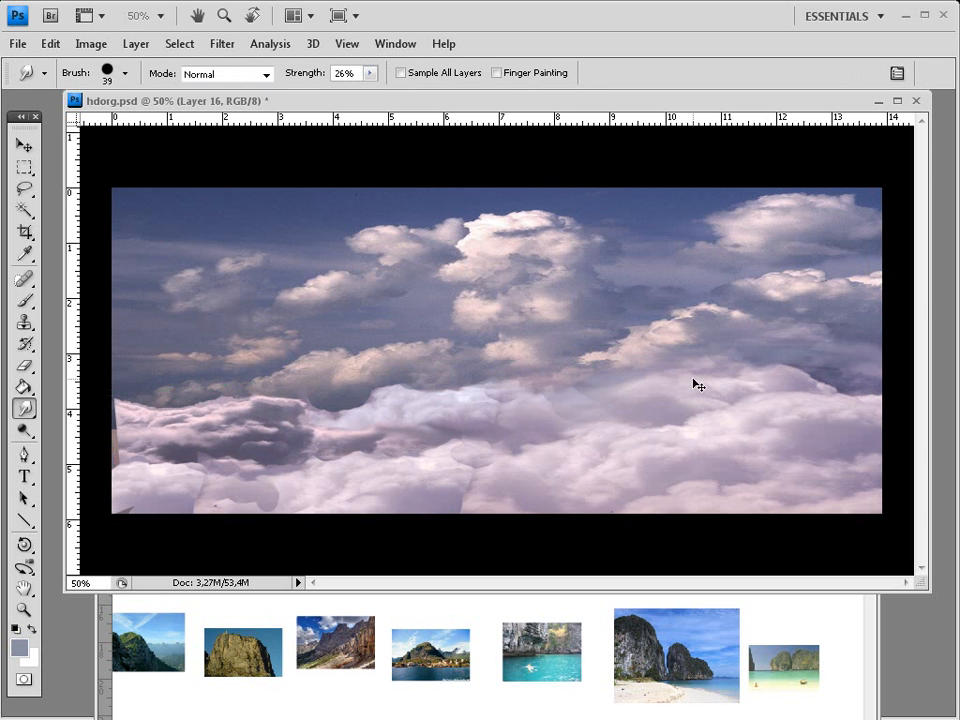
Reduce the Layer 16 cloud's saturation to -15 with Hue/Saturation
key(ctrl+u)
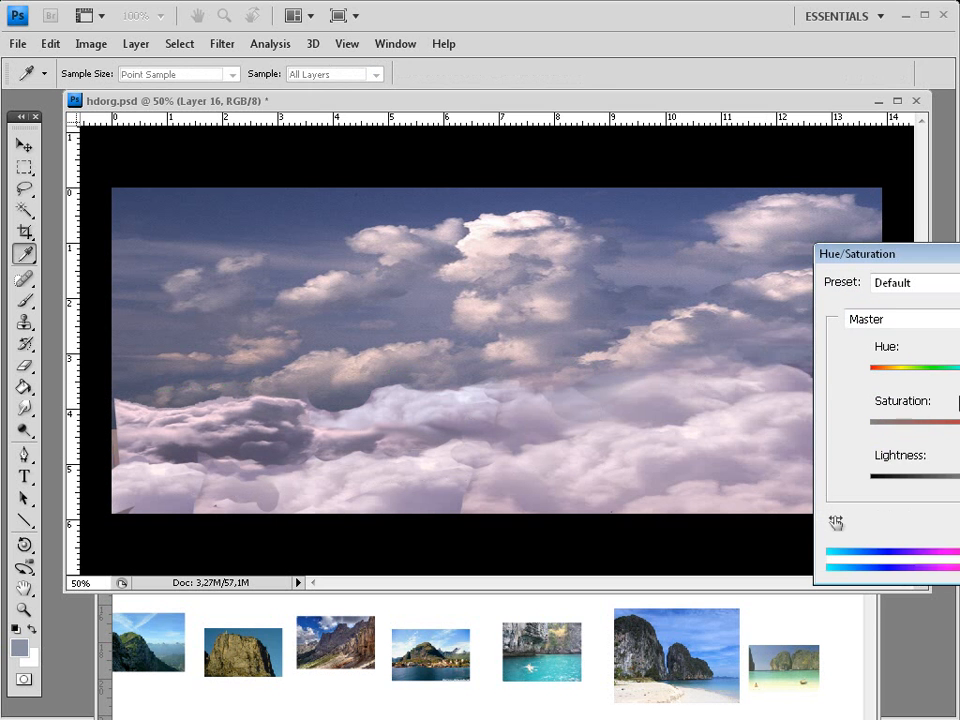
drag(734, 437, 721, 438)
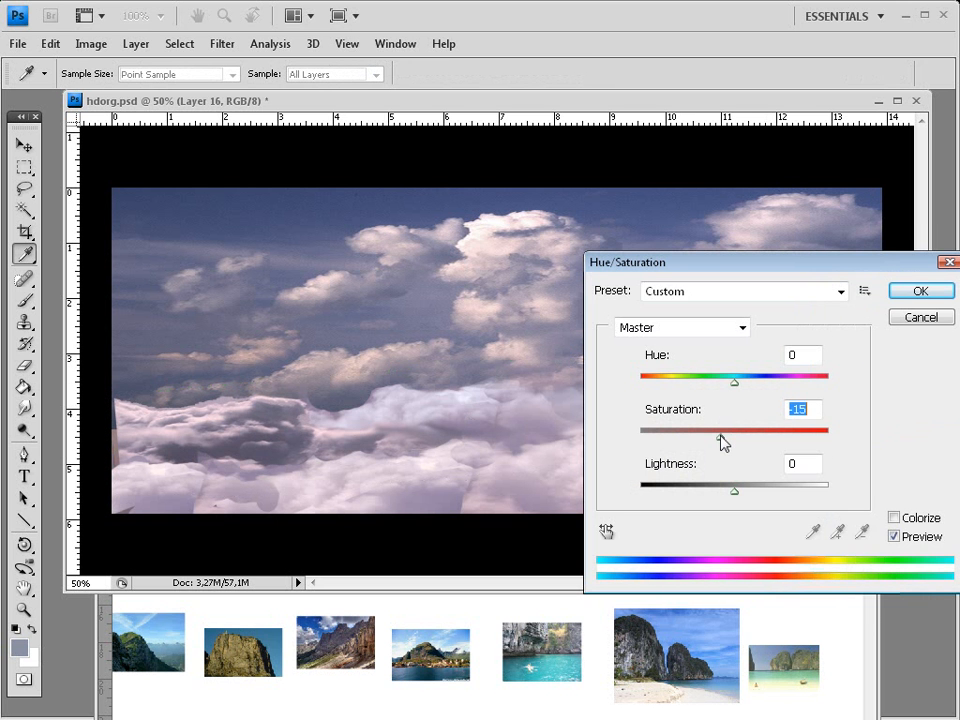
click(926, 293)
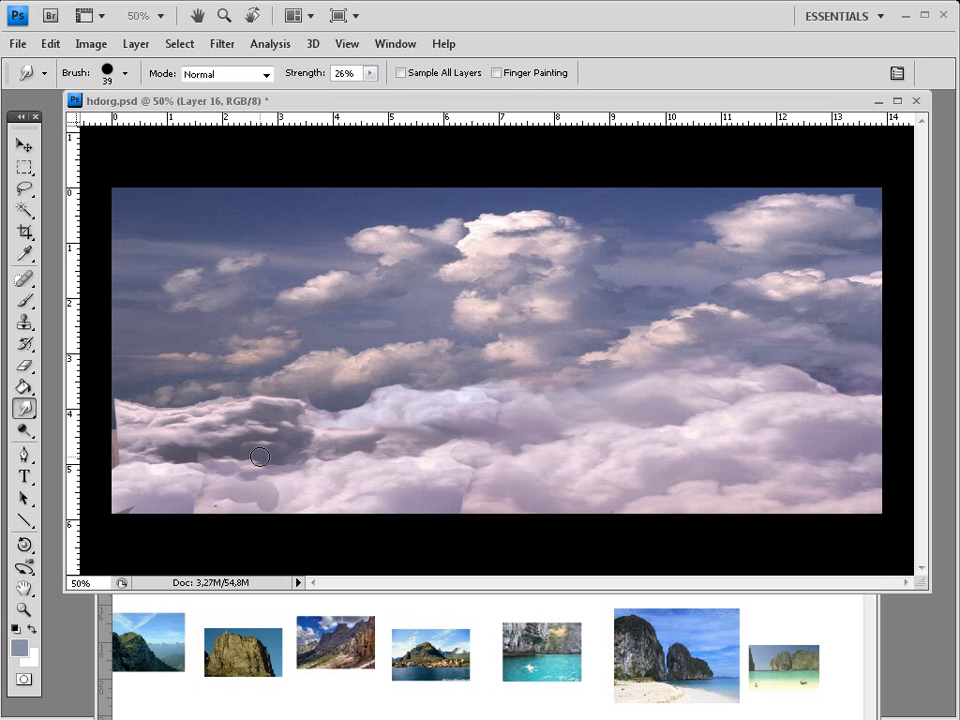
Lighten the Layer 16 cloud's shadows by raising the black output level in Levels
key(ctrl+l)
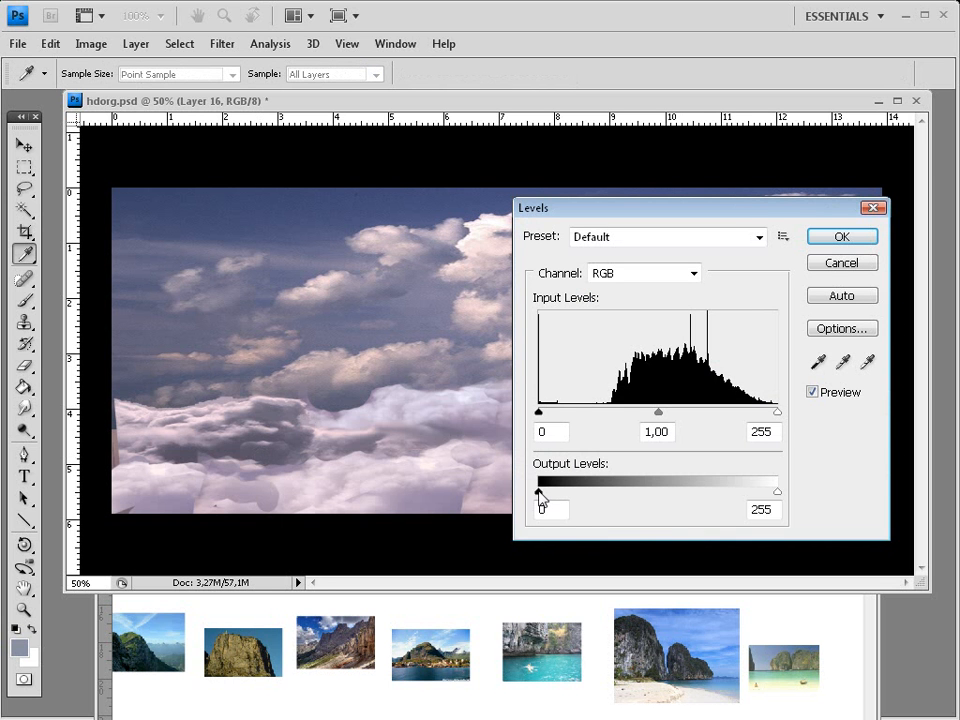
drag(540, 495, 585, 501)
click(843, 237)
key(r)
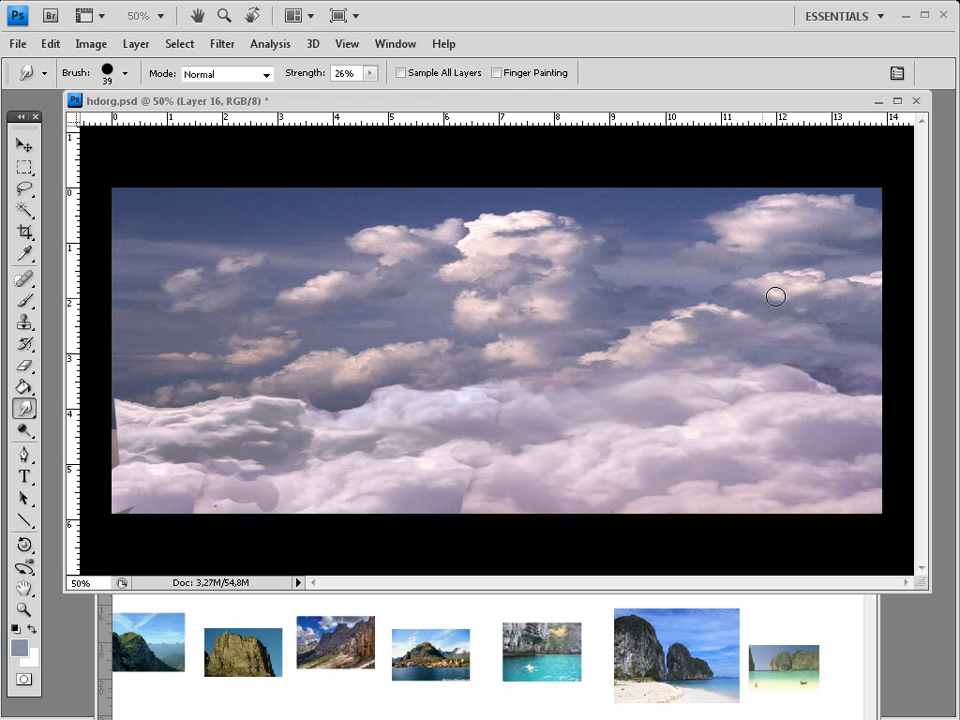
Enlarge the Layer 16 cloud proportionally to 127.6%, stretch it slightly taller, and reposition it along the lower-left part of the image
key(v)
drag(231, 412, 216, 405)
key(ctrl+t)
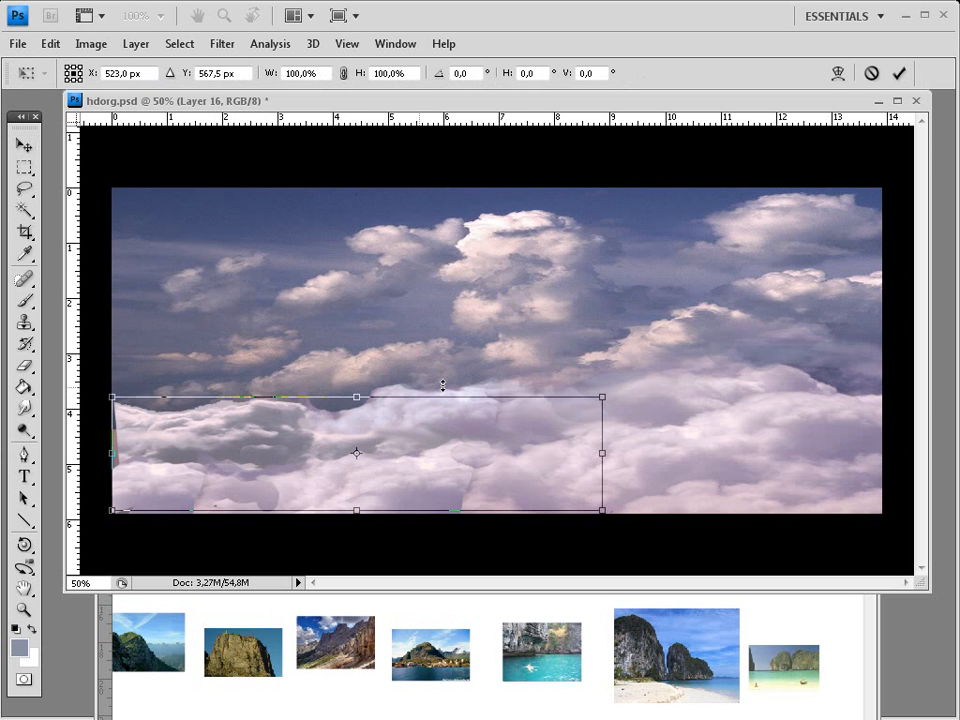
drag(602, 397, 724, 310)
drag(303, 438, 303, 477)
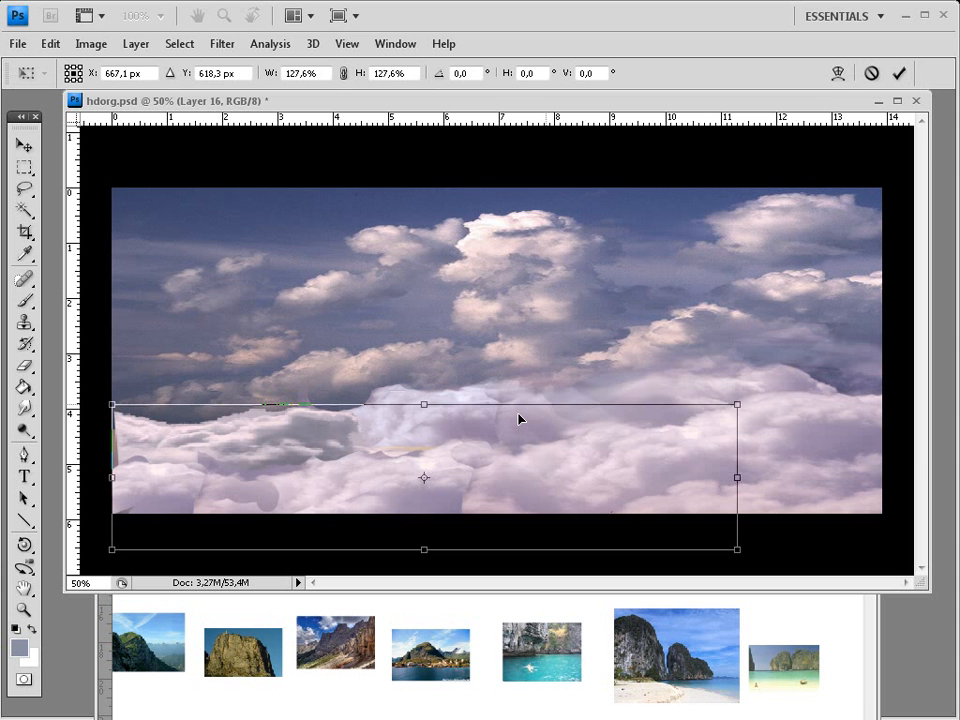
drag(700, 470, 704, 468)
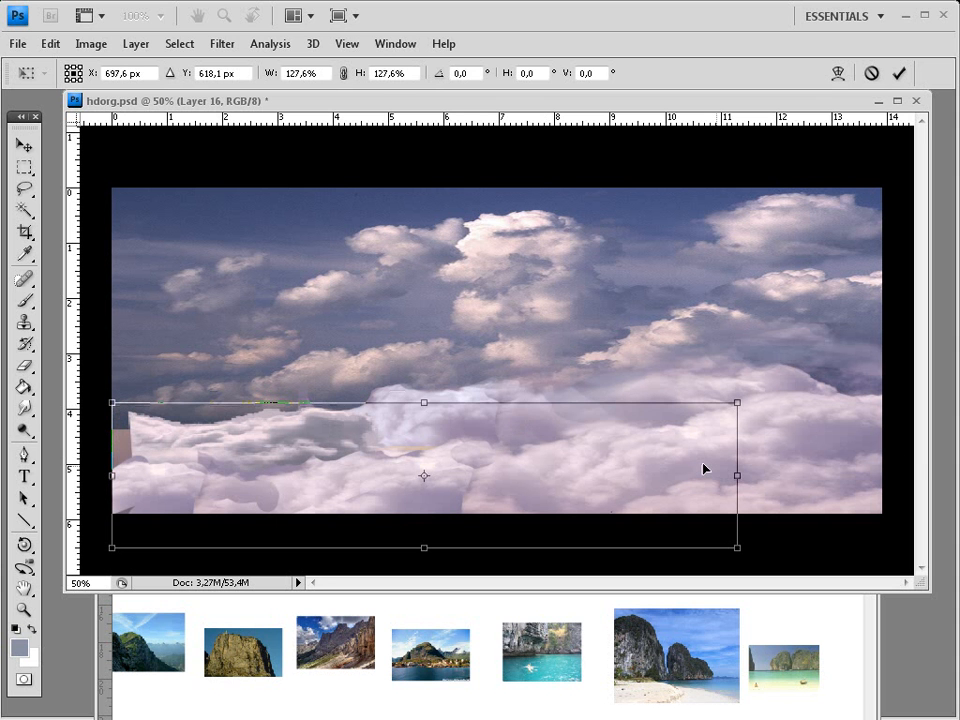
drag(424, 403, 423, 375)
drag(419, 427, 414, 456)
key(Return)
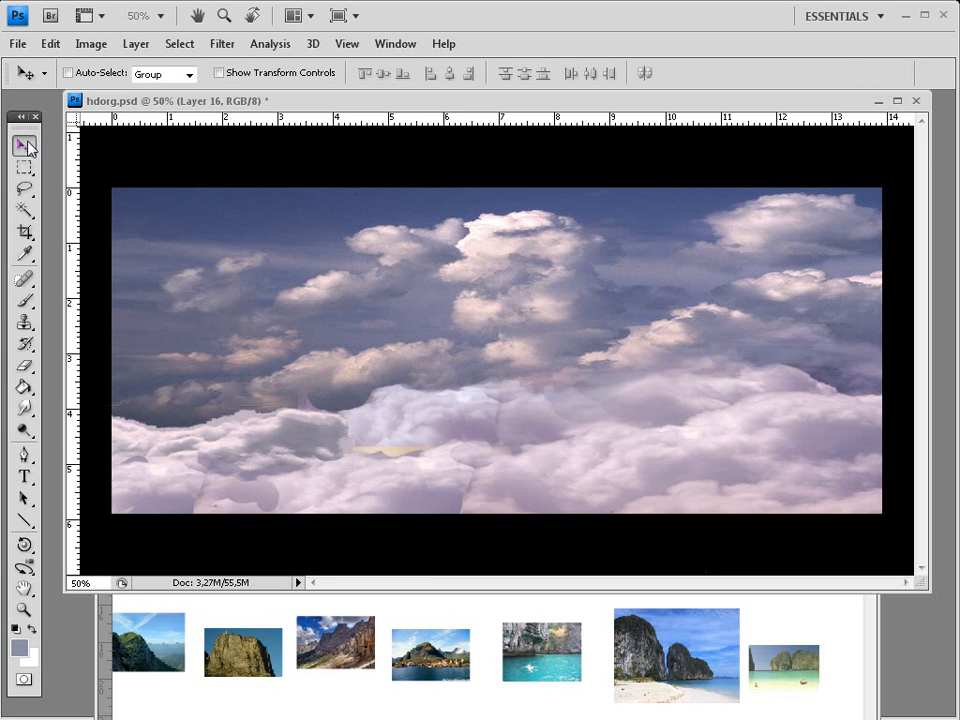
Move the Layer 11 cloud down over the gap beside Layer 16 and set its midtone Color Balance to +9, 0, -15
drag(439, 423, 421, 436)
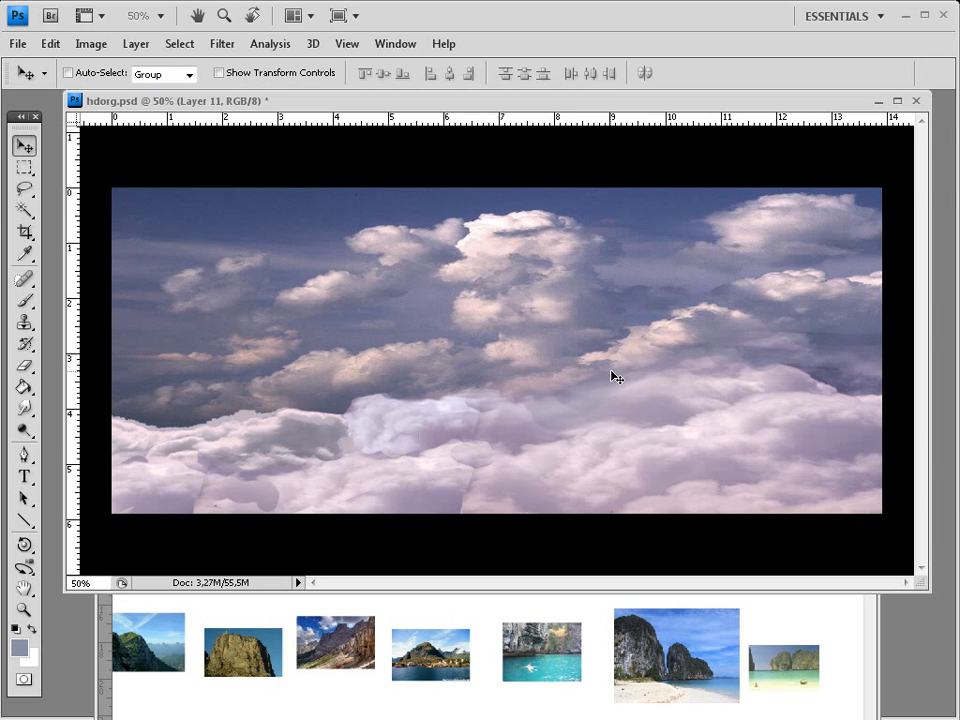
key(ctrl+b)
drag(749, 200, 735, 201)
drag(757, 158, 757, 158)
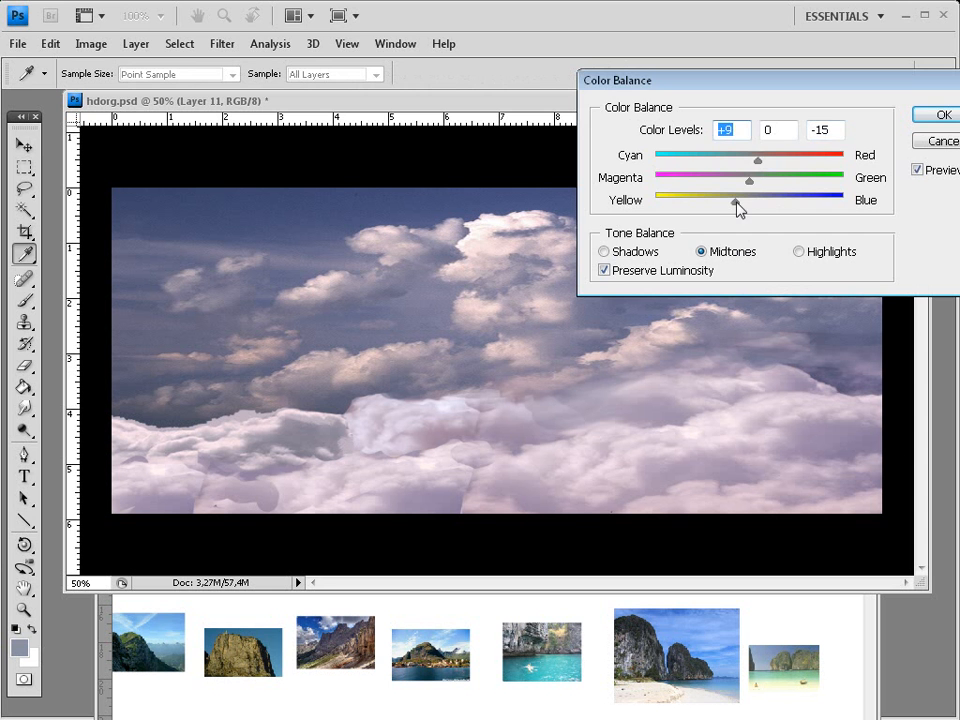
key(Return)
key(v)
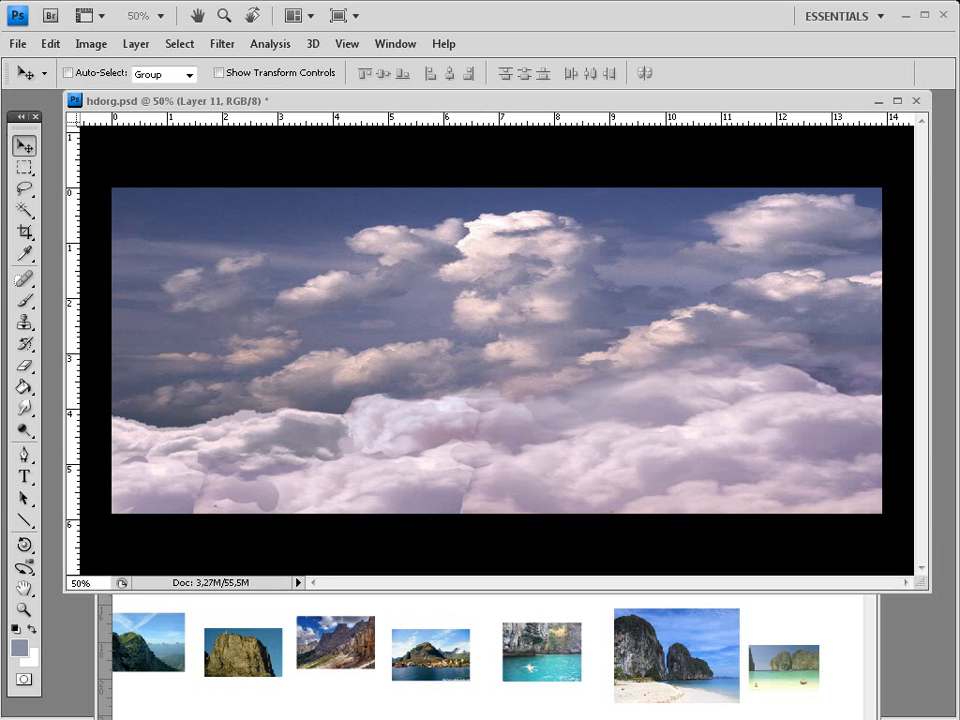
Compare the Layer 11 cloud before and after its colour correction, and nudge it slightly to fit between the neighbouring clouds
key(ctrl+z)
key(ctrl+z)
click(25, 367)
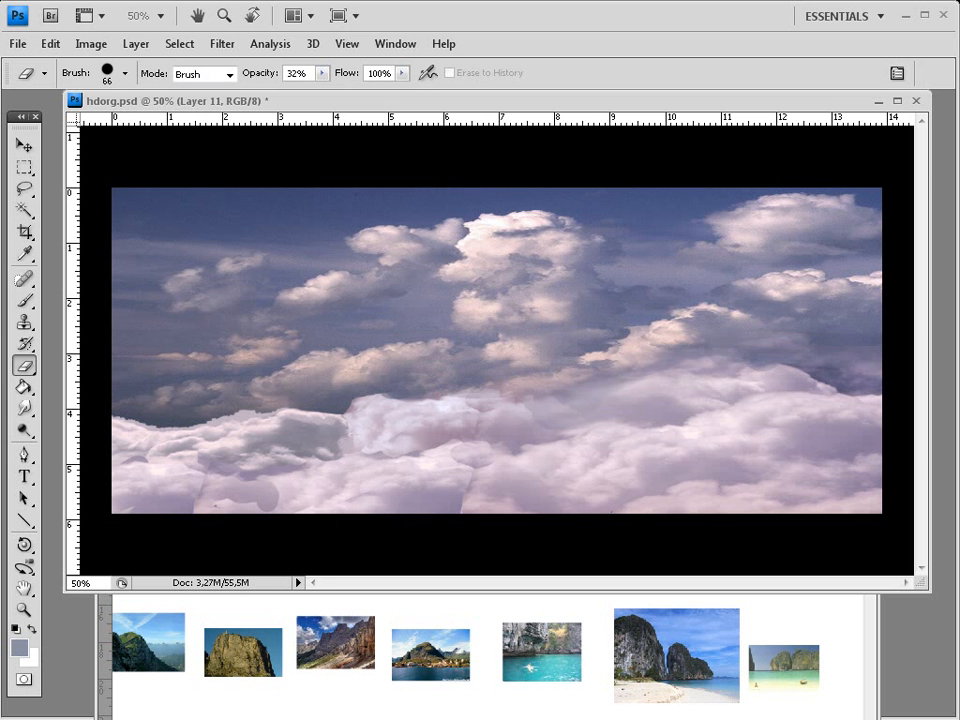
key(v)
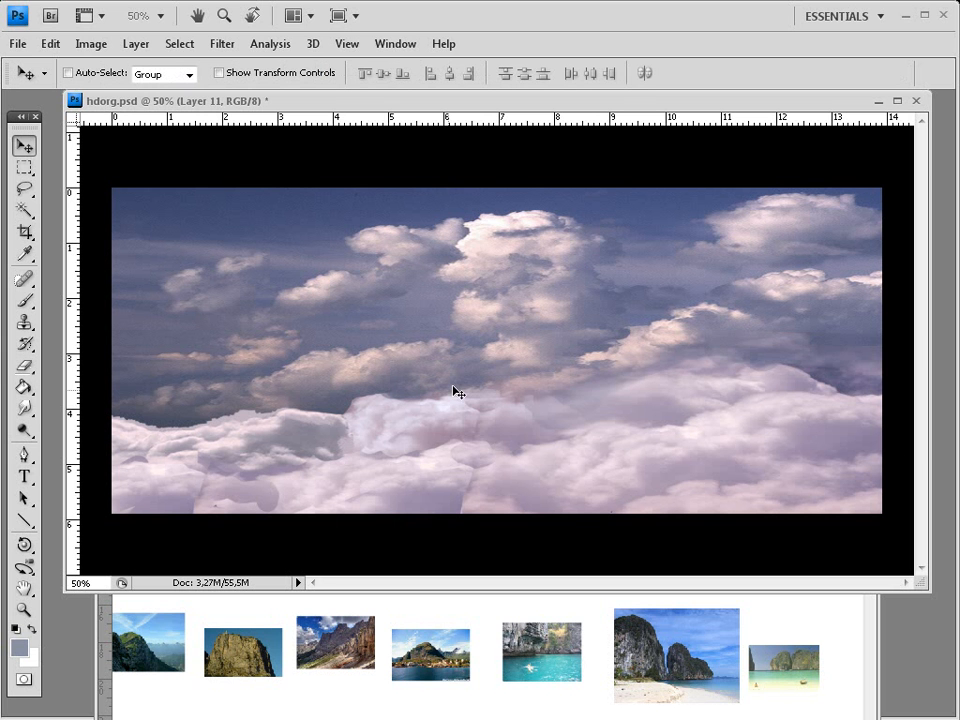
mouse_move(455, 392)
mouse_down()
mouse_move(438, 425)
mouse_move(444, 403)
mouse_up()
click(25, 368)
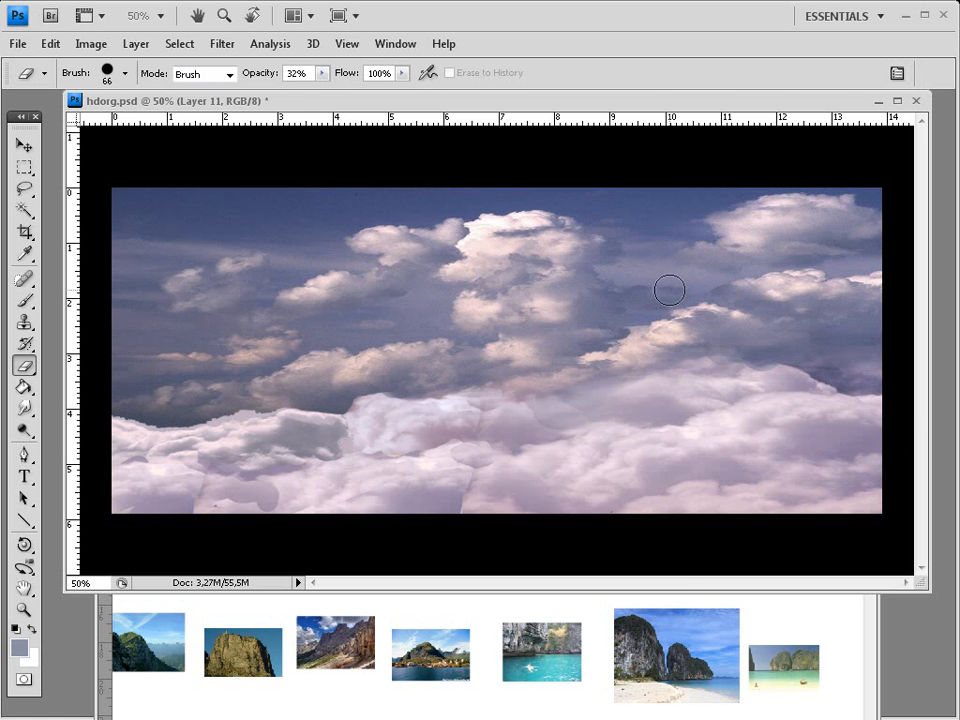
Examine the blending of the clouds around the centre of the composite at magnifications between 50% and 400%
key(ctrl+plus)
key(ctrl+plus)
key(ctrl+plus)
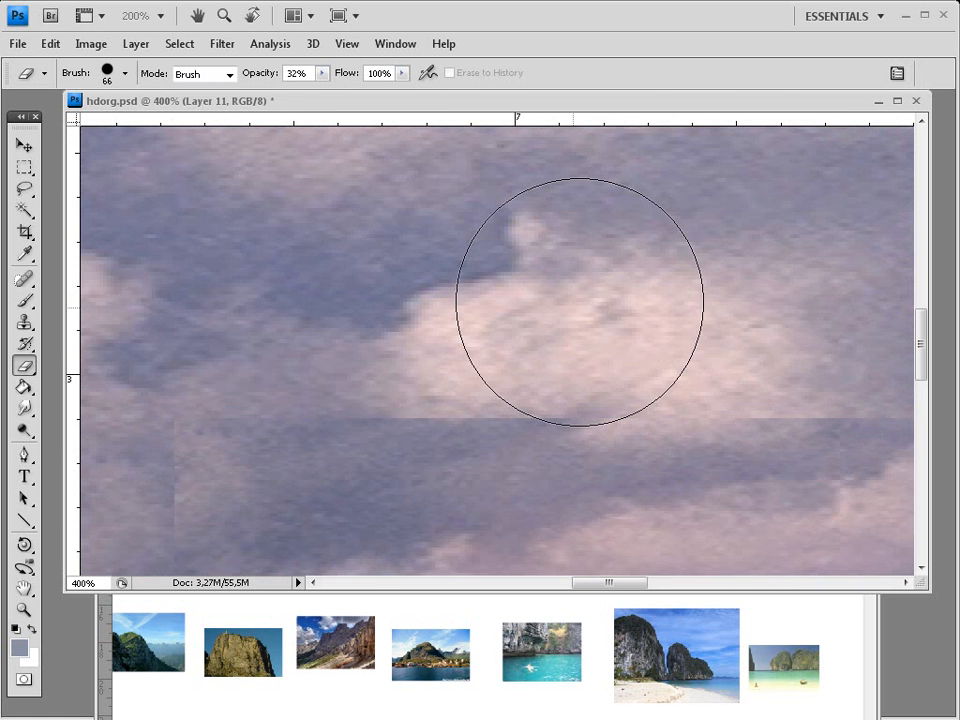
key(ctrl+minus)
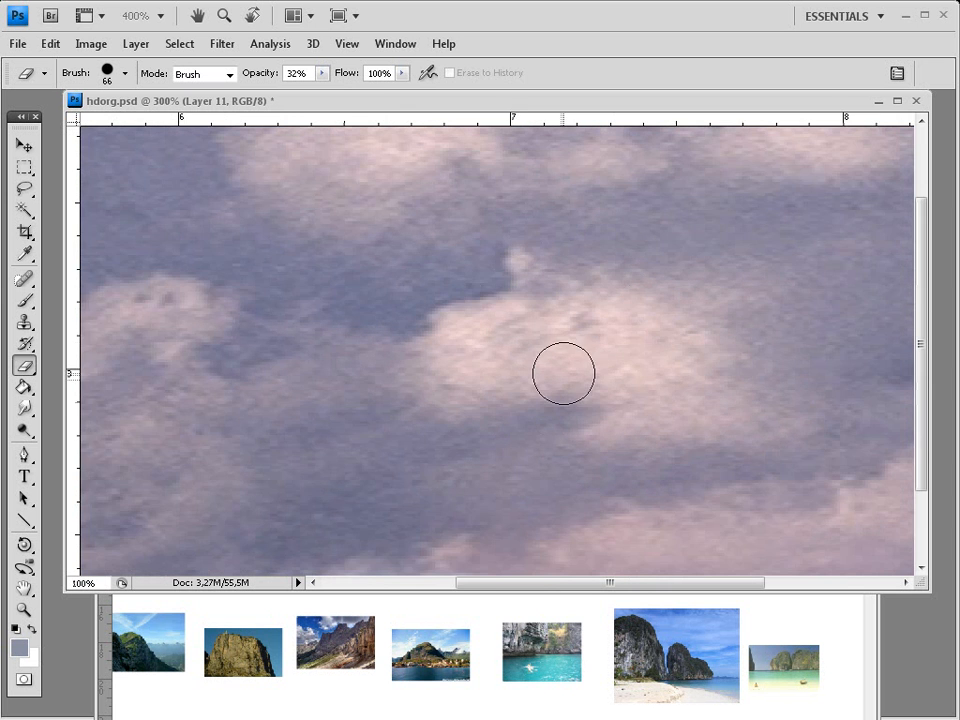
key(ctrl+minus)
key(ctrl+minus)
key(ctrl+plus)
key(ctrl+plus)
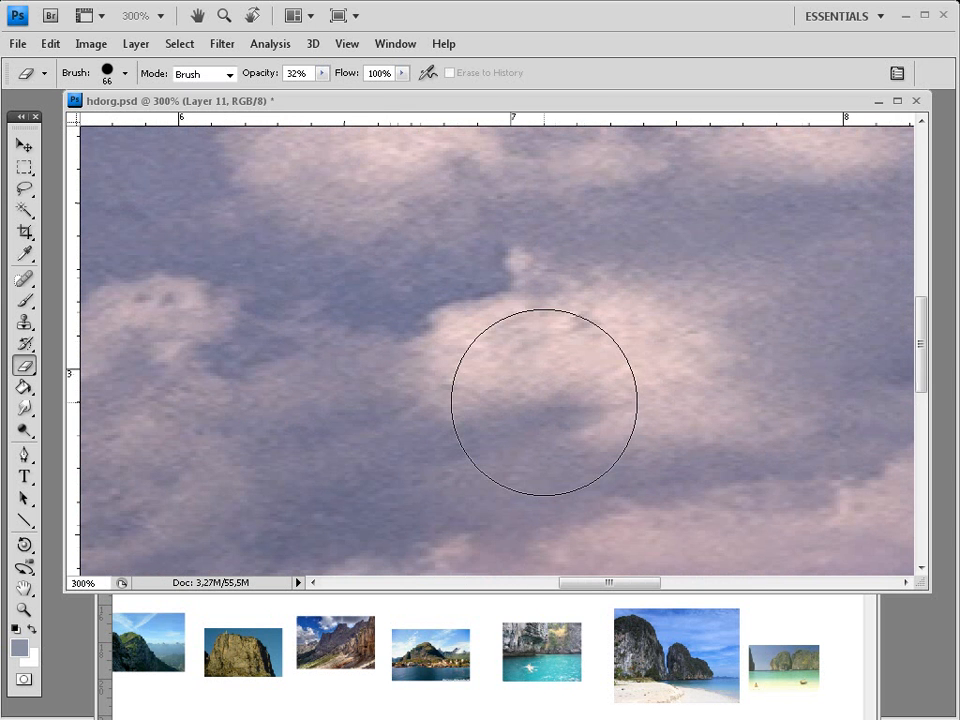
key(ctrl+minus)
key(ctrl+minus)
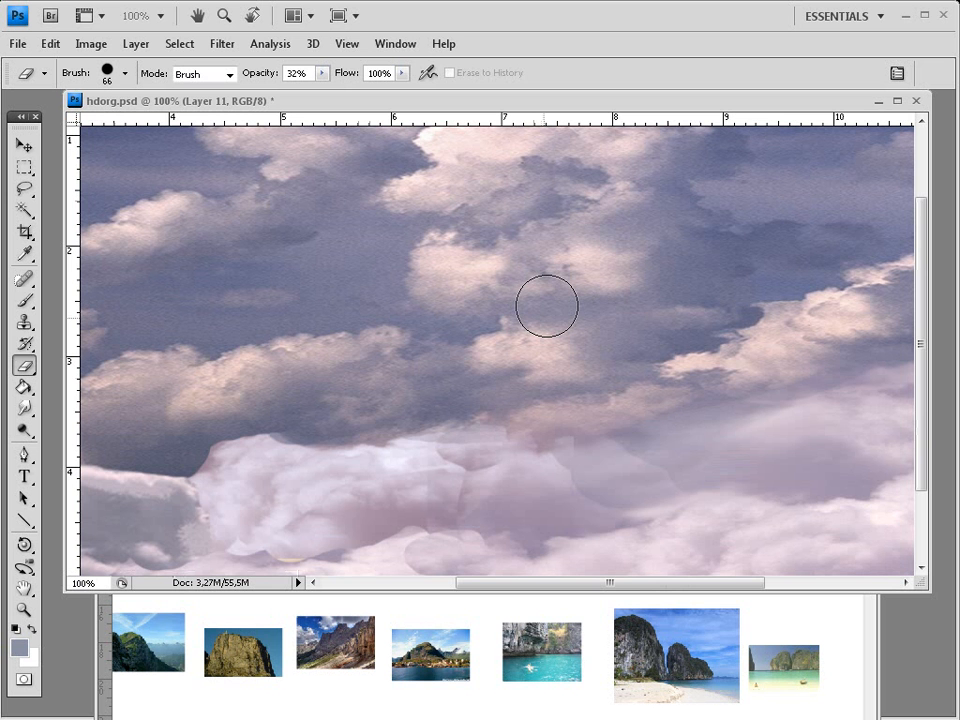
key(ctrl+minus)
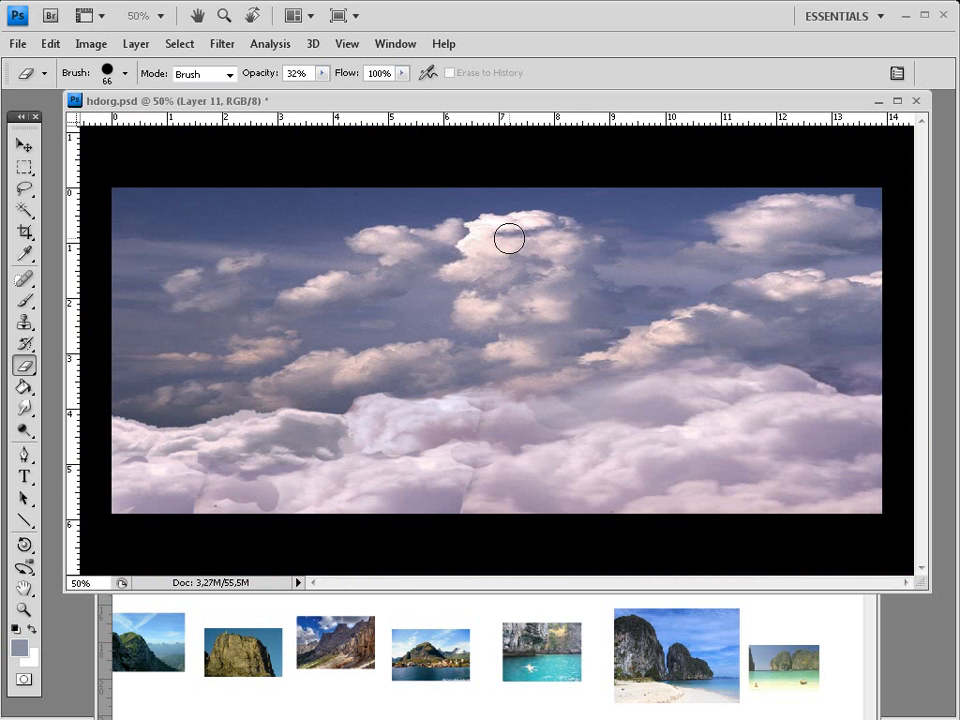
key(ctrl+plus)
key(ctrl+plus)
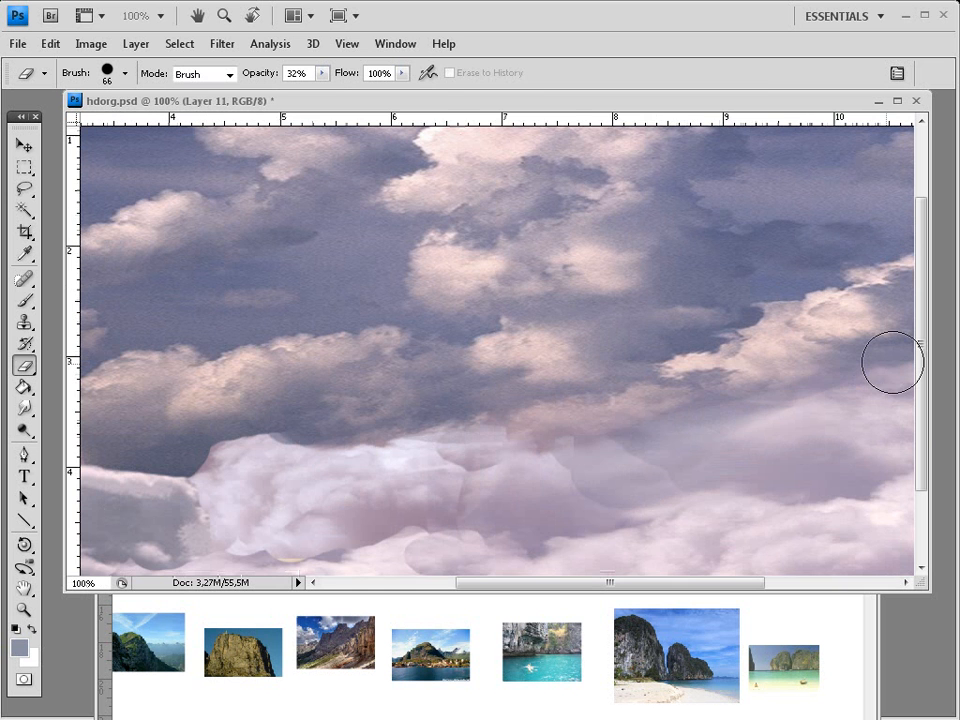
key(ctrl+minus)
key(ctrl+minus)
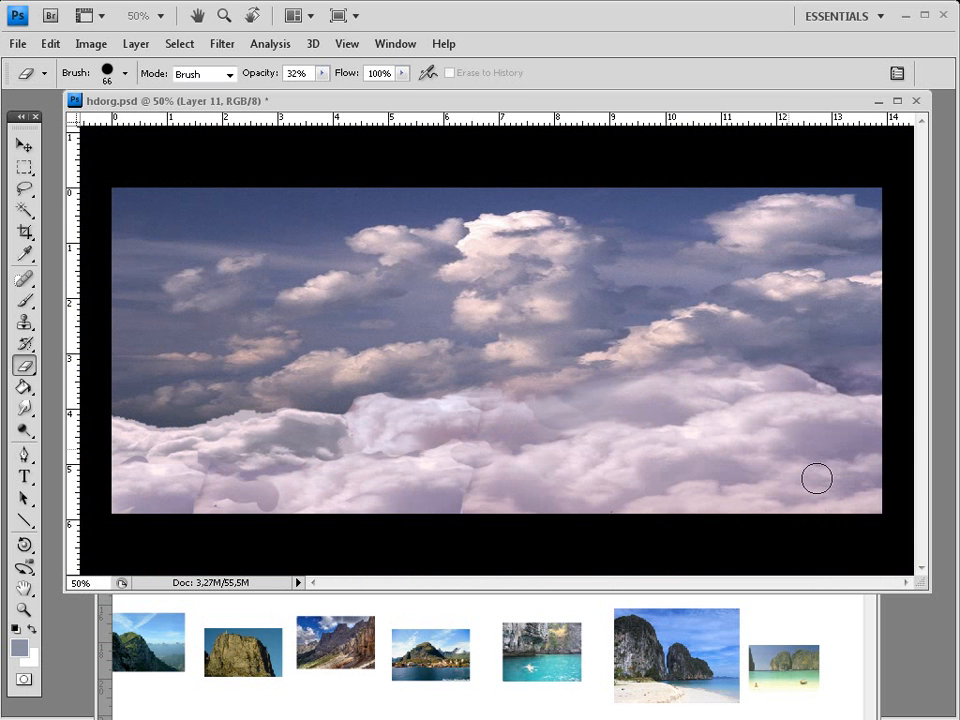
key(ctrl+plus)
key(ctrl+plus)
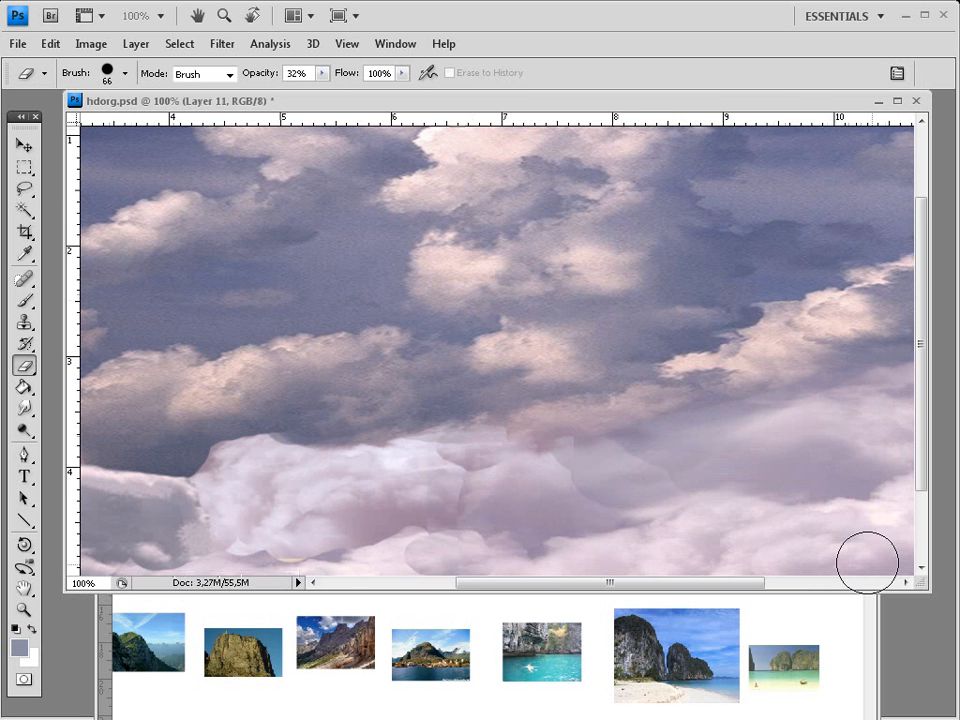
key(ctrl+plus)
key(ctrl+plus)
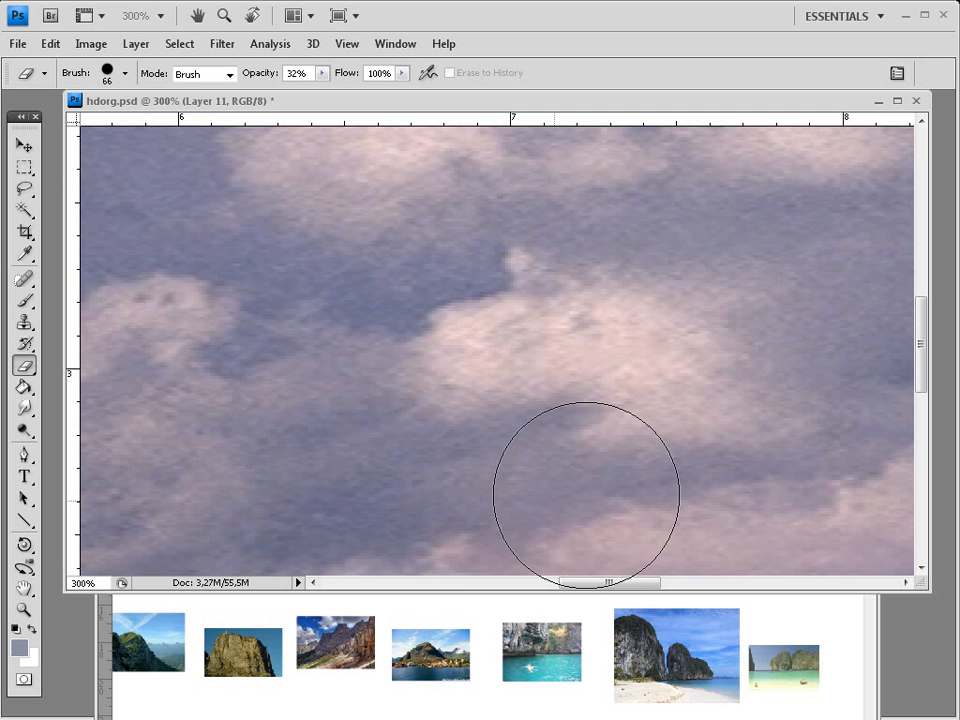
key(ctrl+plus)
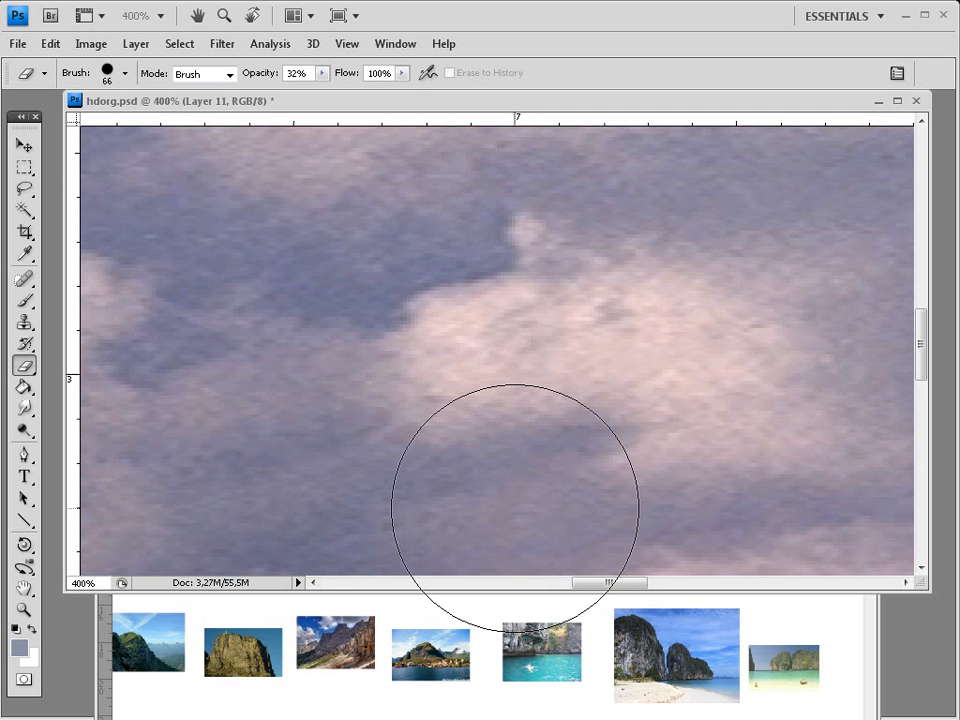
key(ctrl+minus)
key(ctrl+minus)
key(ctrl+minus)
key(ctrl+minus)
key(ctrl+minus)
key(ctrl+plus)
key(ctrl+plus)
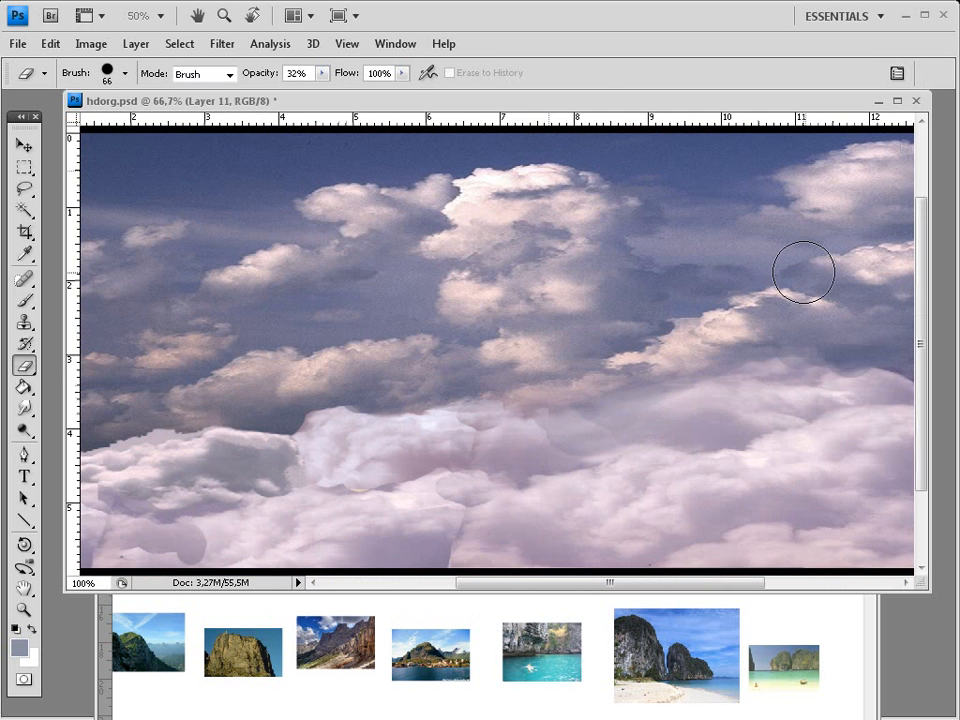
key(ctrl+minus)
key(ctrl+plus)
key(ctrl+plus)
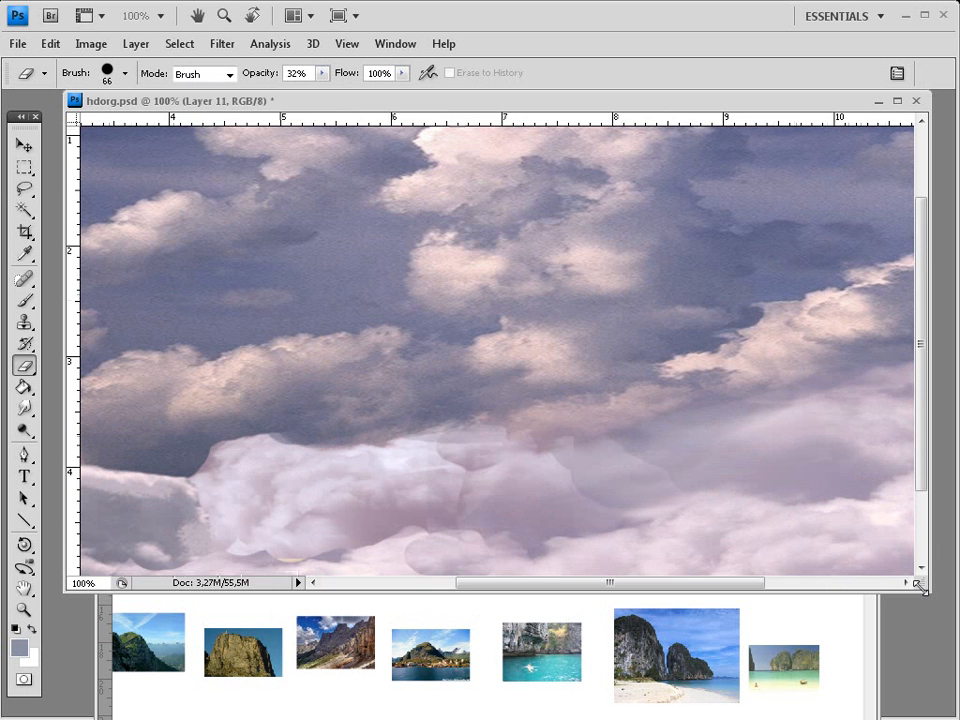
key(ctrl+minus)
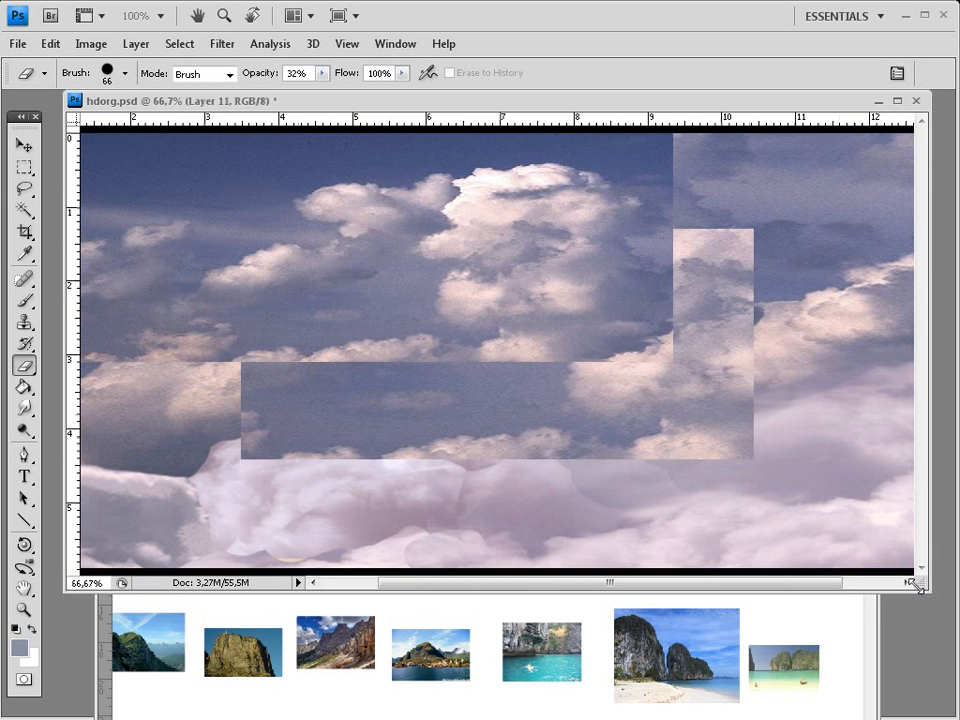
key(ctrl+minus)
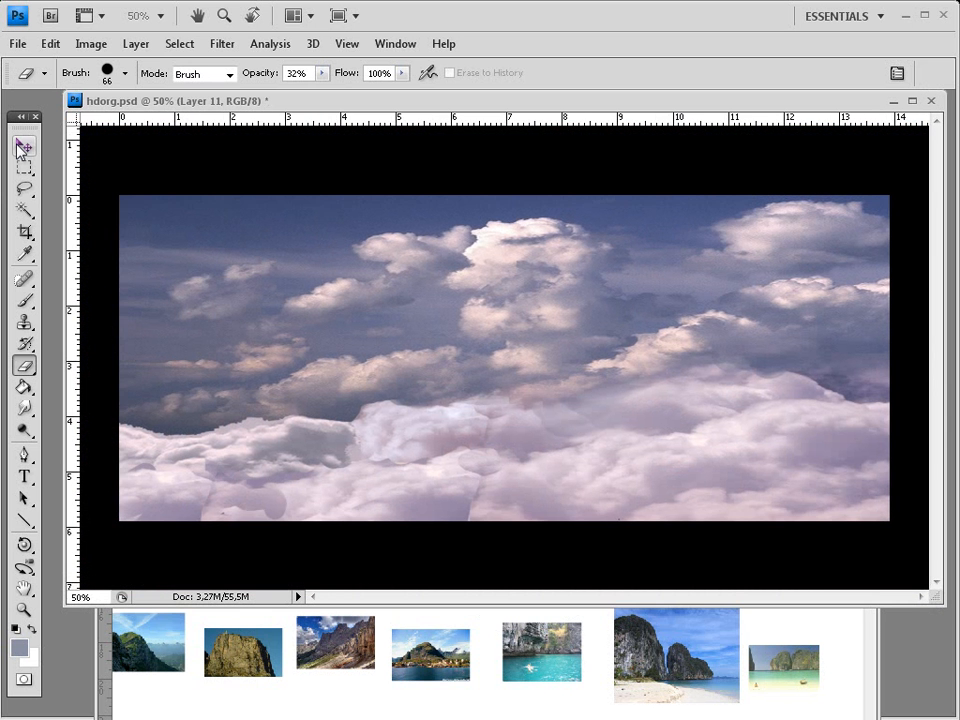
Place the reddish Layer 10 cloud behind the lower-left clouds and reduce its saturation to -41 with Hue/Saturation
click(22, 147)
drag(190, 270, 320, 370)
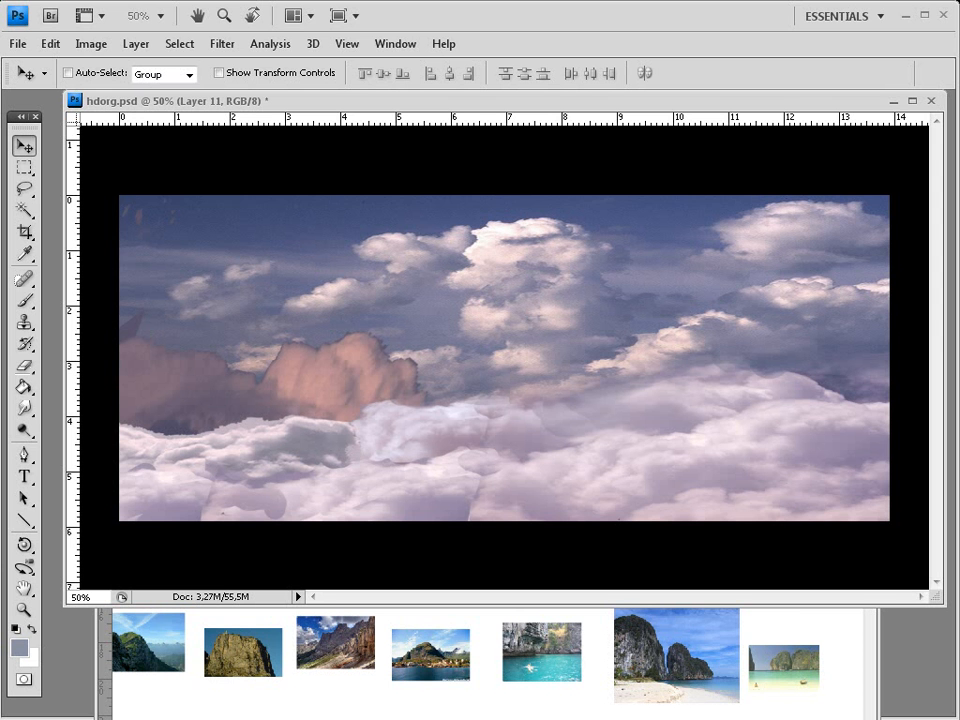
key(alt+bracketleft)
key(ctrl+u)
drag(735, 437, 698, 443)
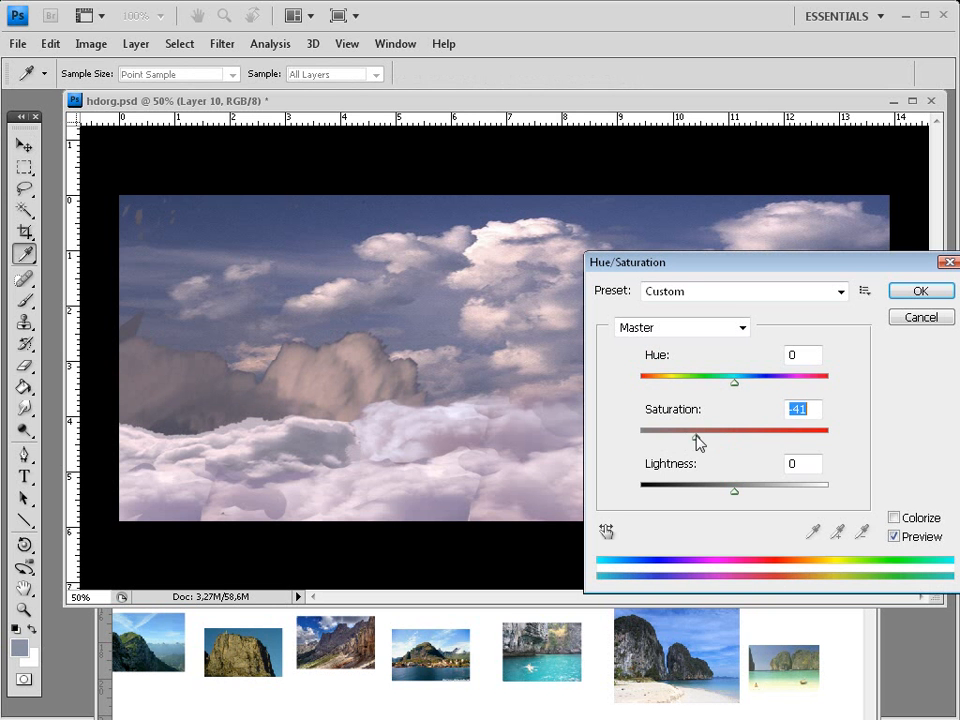
click(915, 292)
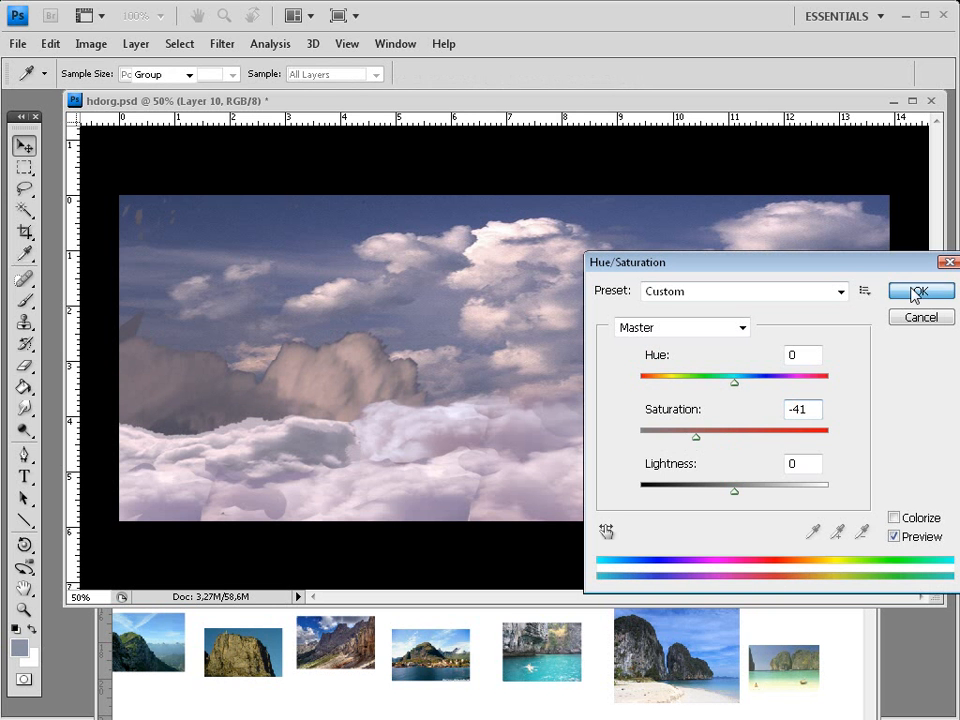
Brighten the Layer 10 cloud in Levels by setting the white input level to 218
key(ctrl+l)
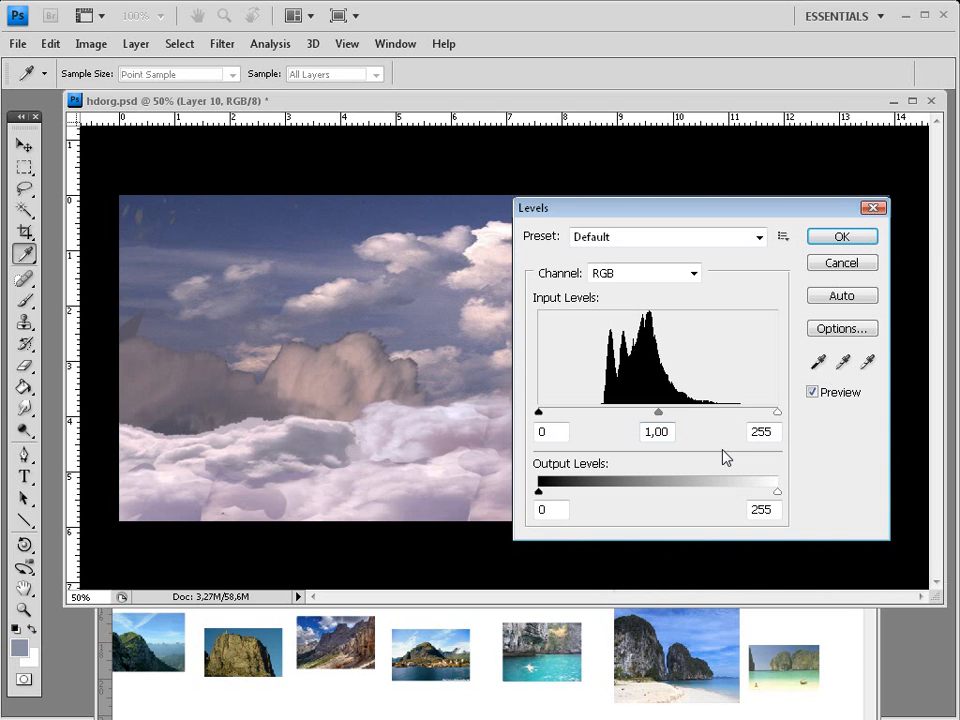
drag(777, 412, 743, 412)
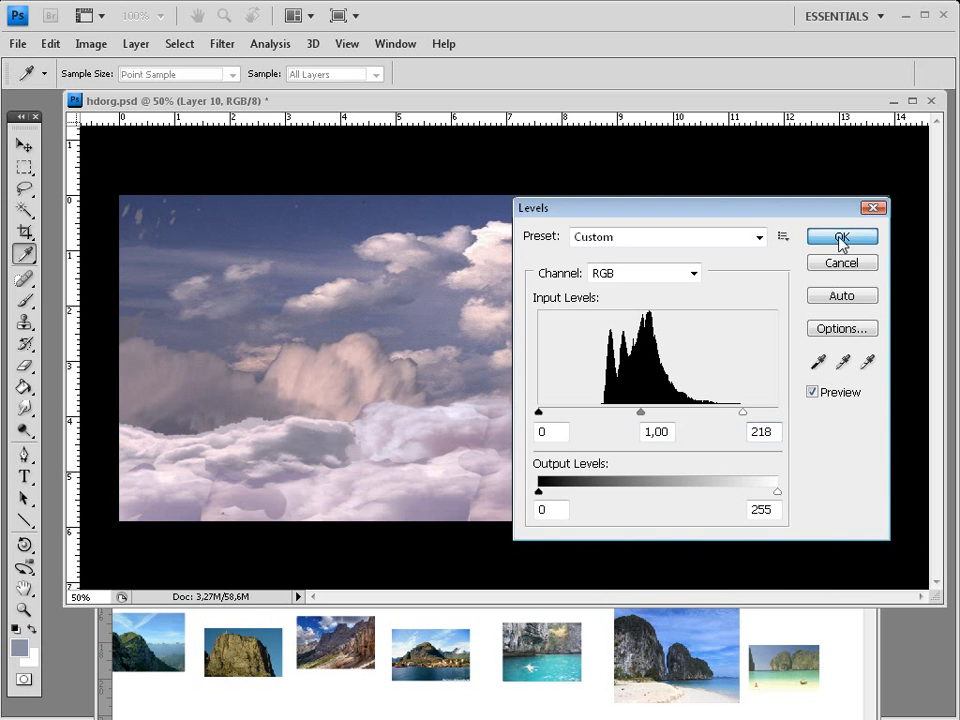
click(841, 237)
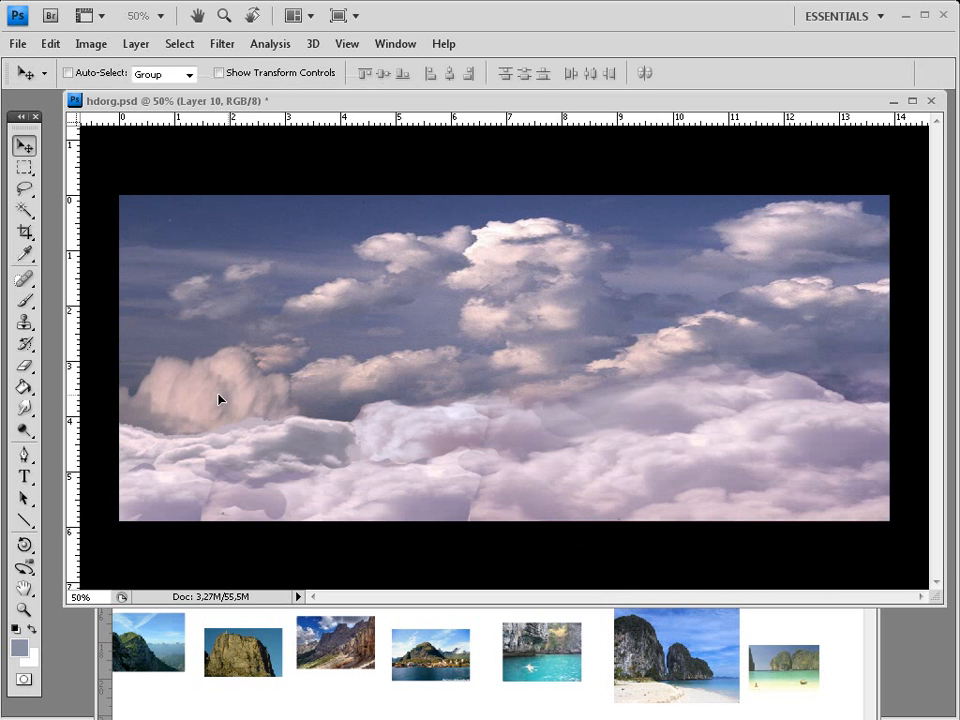
Reposition the Layer 10 cloud so both of its humps rise above the lower-left cloud bank
mouse_move(220, 400)
mouse_down()
mouse_move(197, 403)
mouse_move(206, 405)
mouse_up()
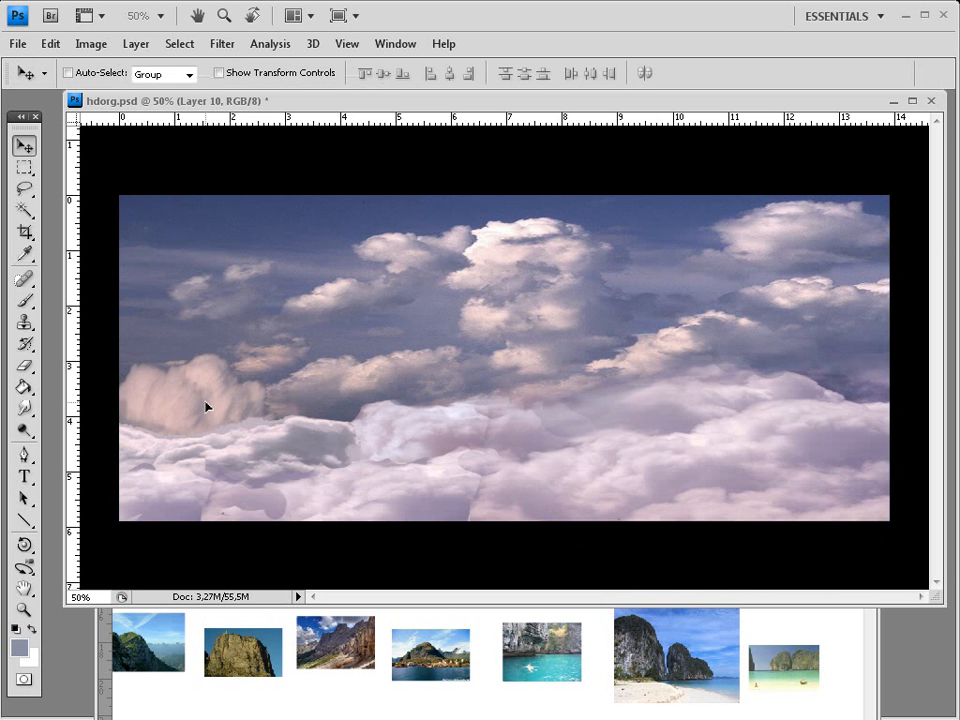
key(ctrl+t)
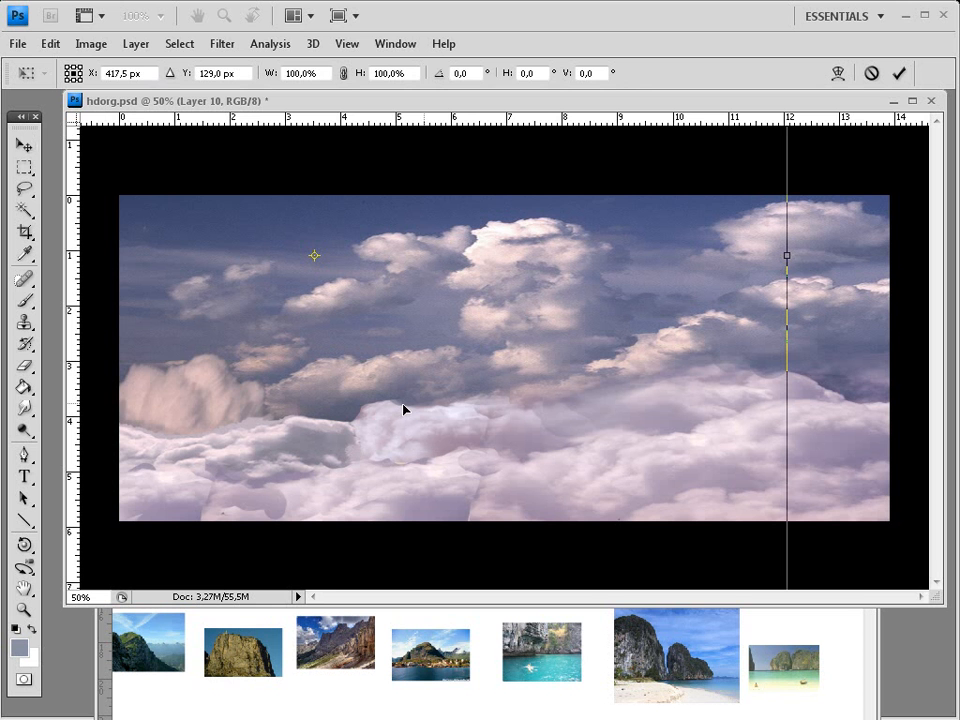
key(Return)
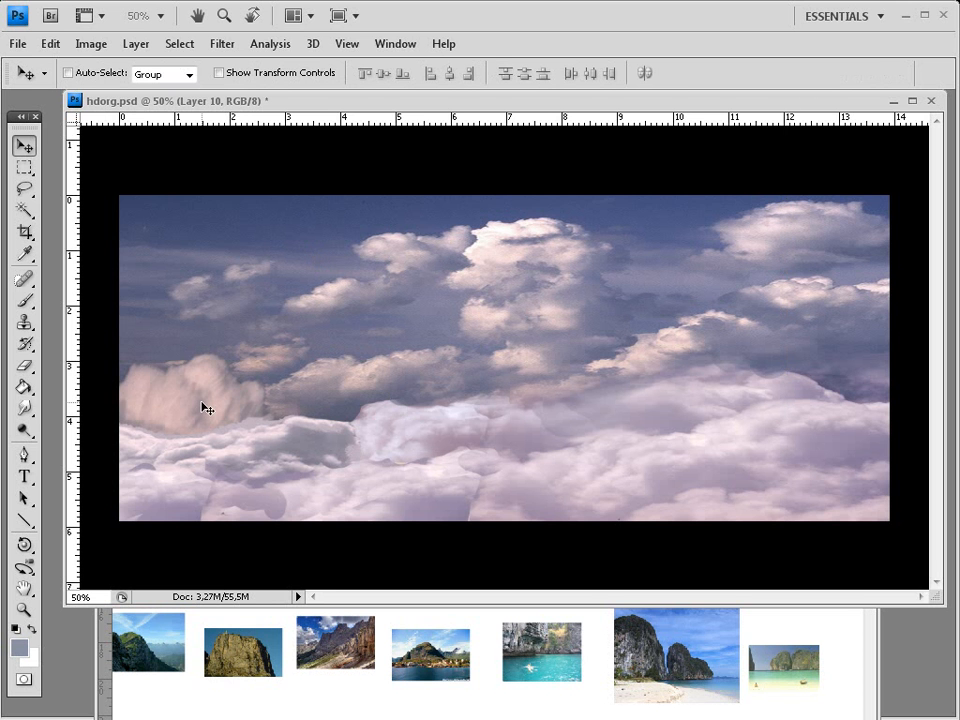
drag(205, 408, 293, 340)
Copy a rectangular area around both Layer 10 cloud humps onto its own layer and remove the original Layer 10
key(m)
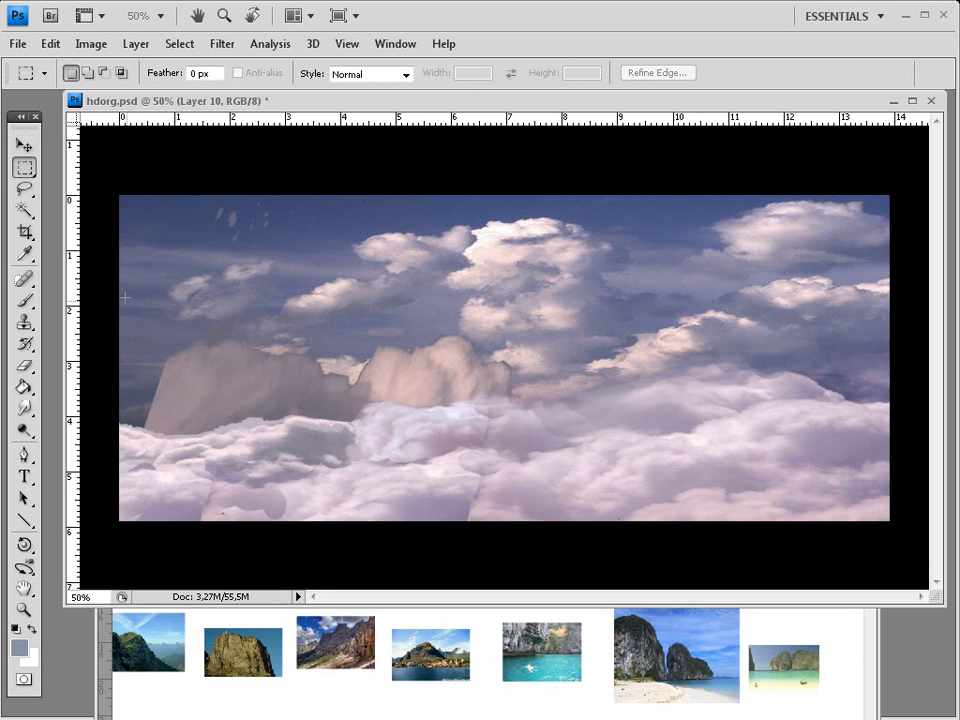
drag(132, 291, 577, 530)
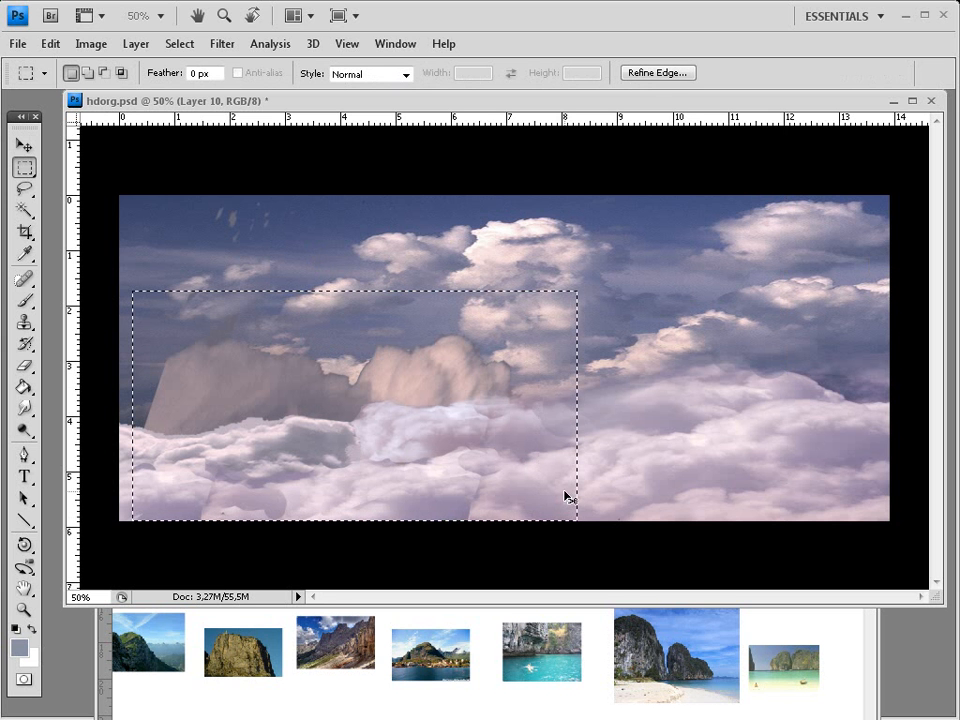
key(i)
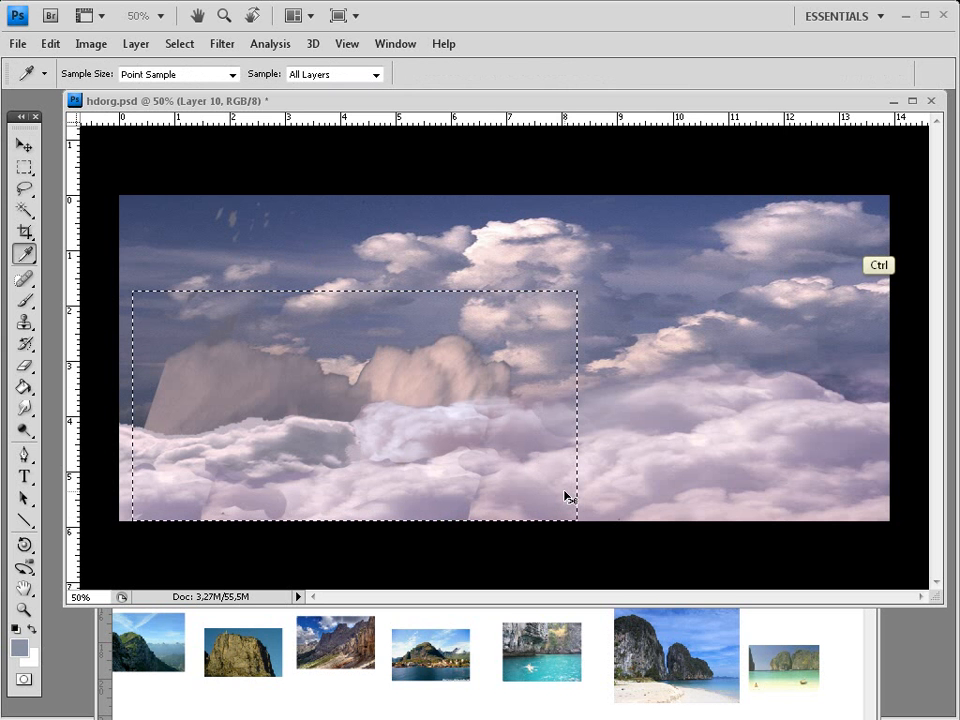
key(v)
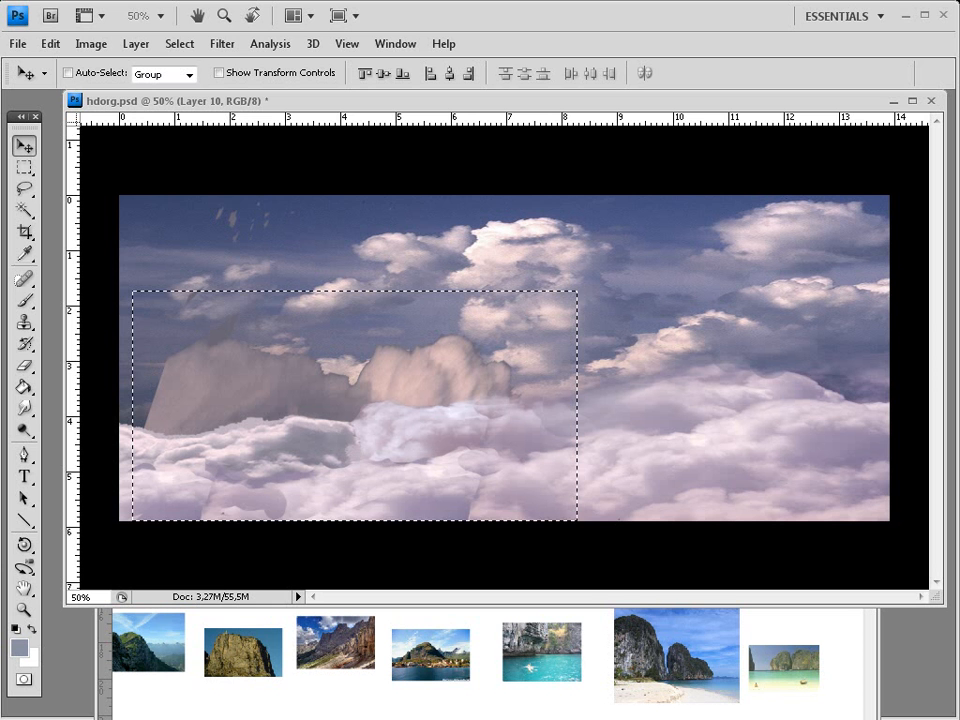
key(ctrl+j)
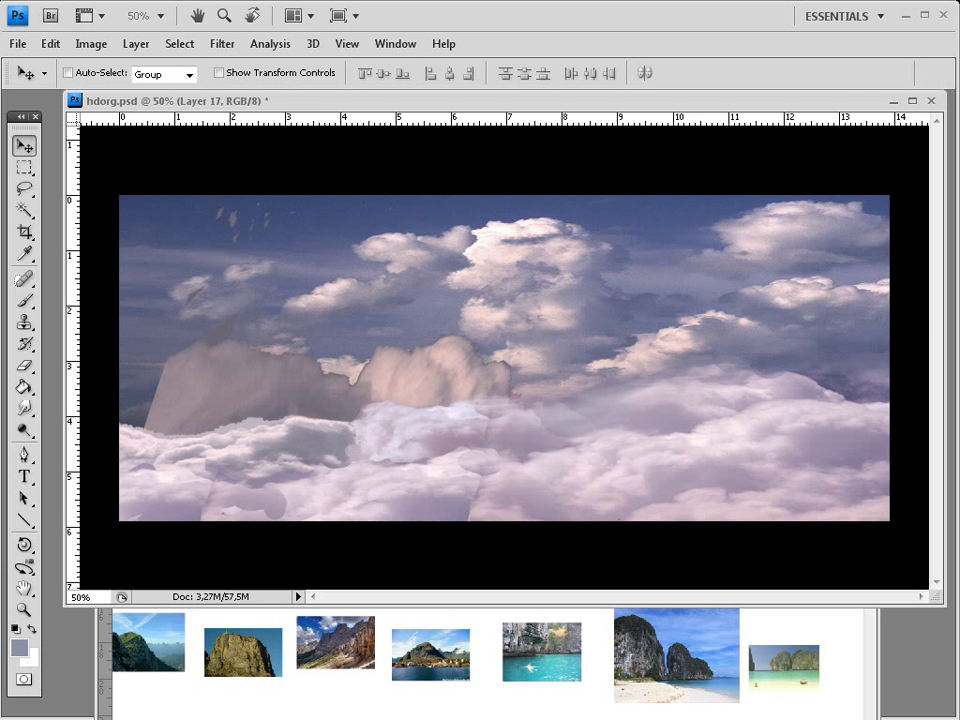
key(ctrl+e)
Stretch the copied cloud to 190.4% width with Free Transform and move it so its bright hump rises behind the lower-left cloud bank
key(ctrl+t)
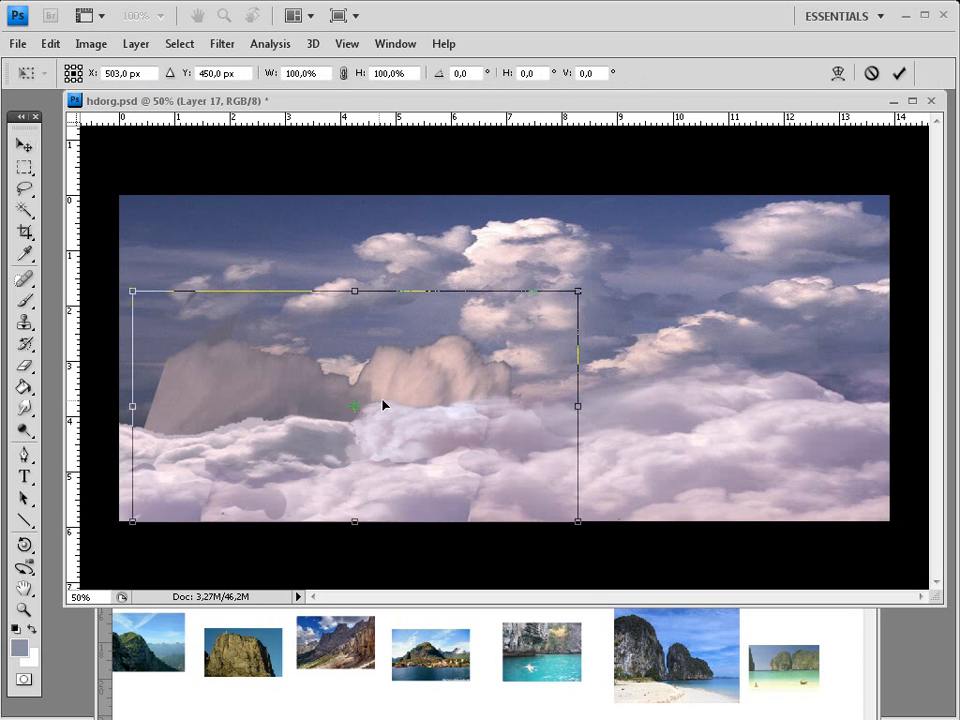
drag(133, 406, 8, 400)
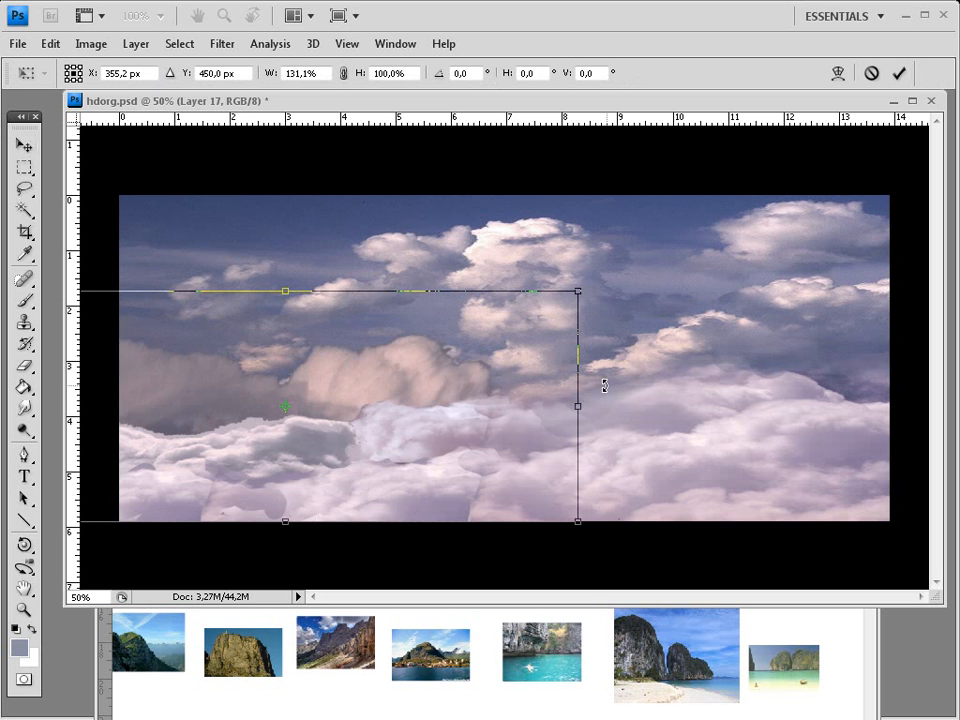
drag(599, 406, 862, 406)
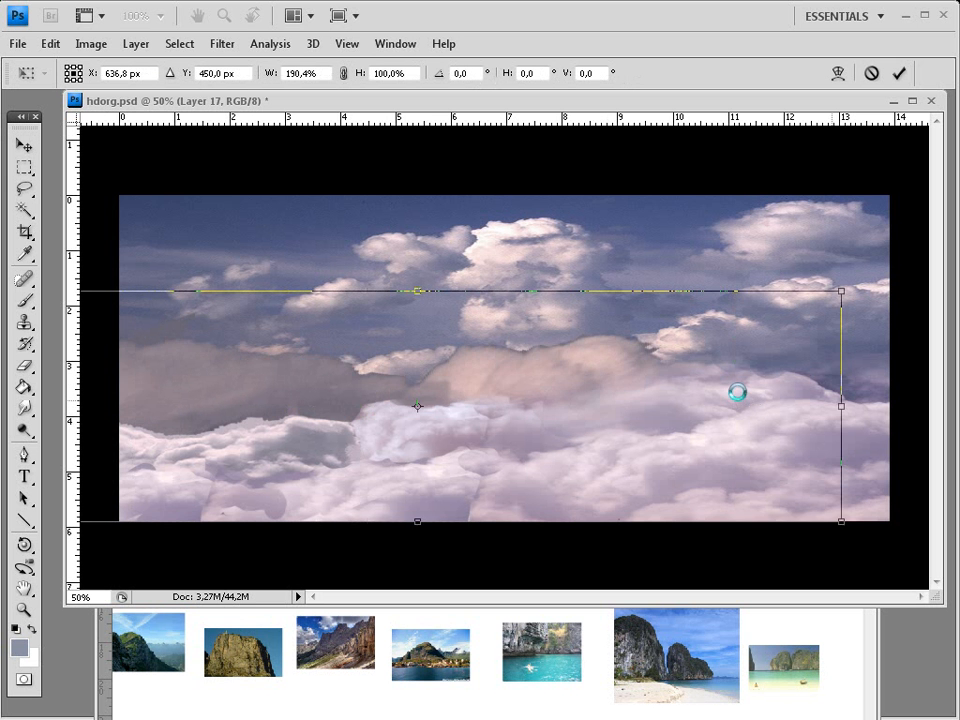
drag(737, 392, 332, 433)
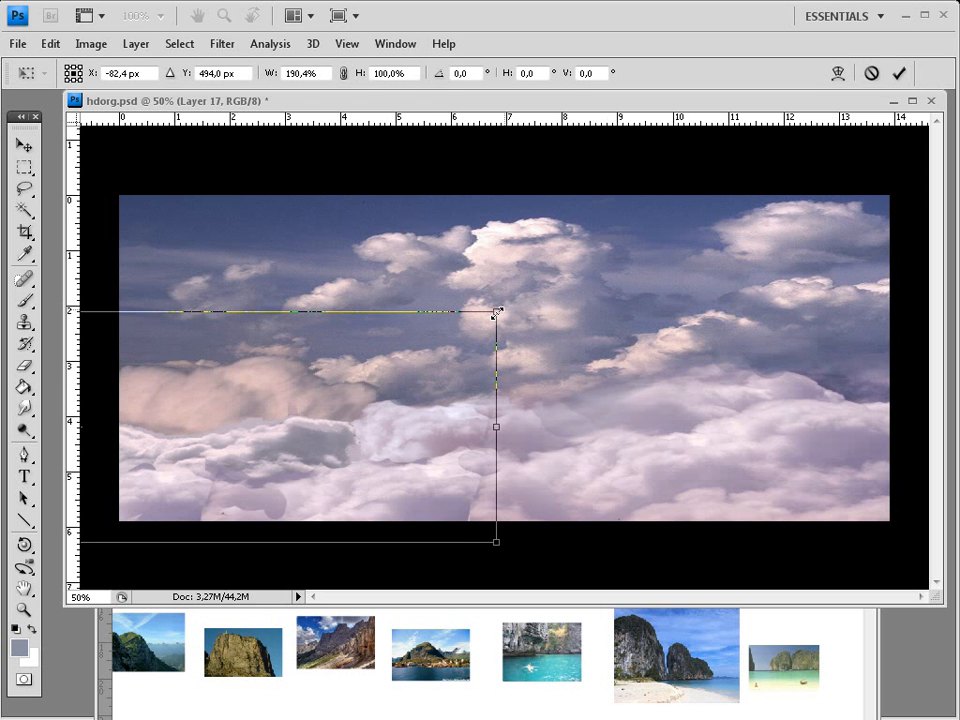